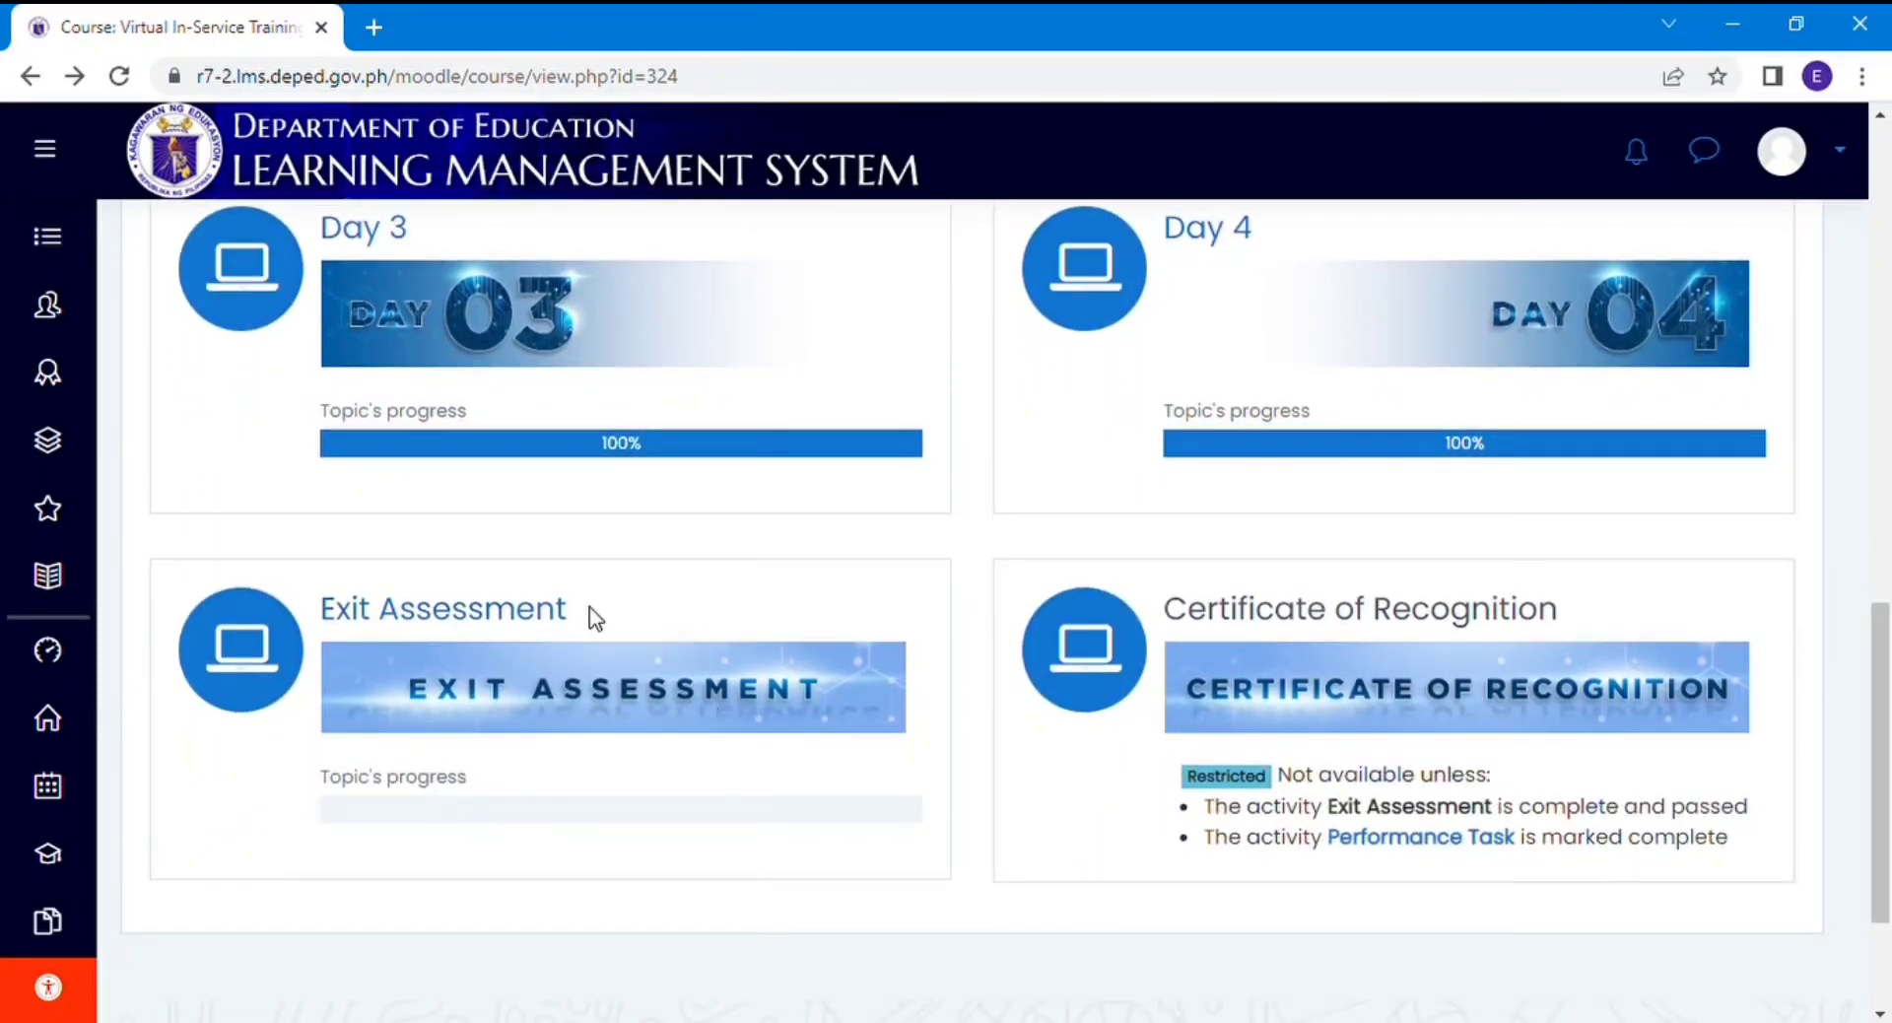
Open the course's Exit Assessment section and review its activities and their completion requirements
click(372, 839)
drag(1887, 305, 1861, 619)
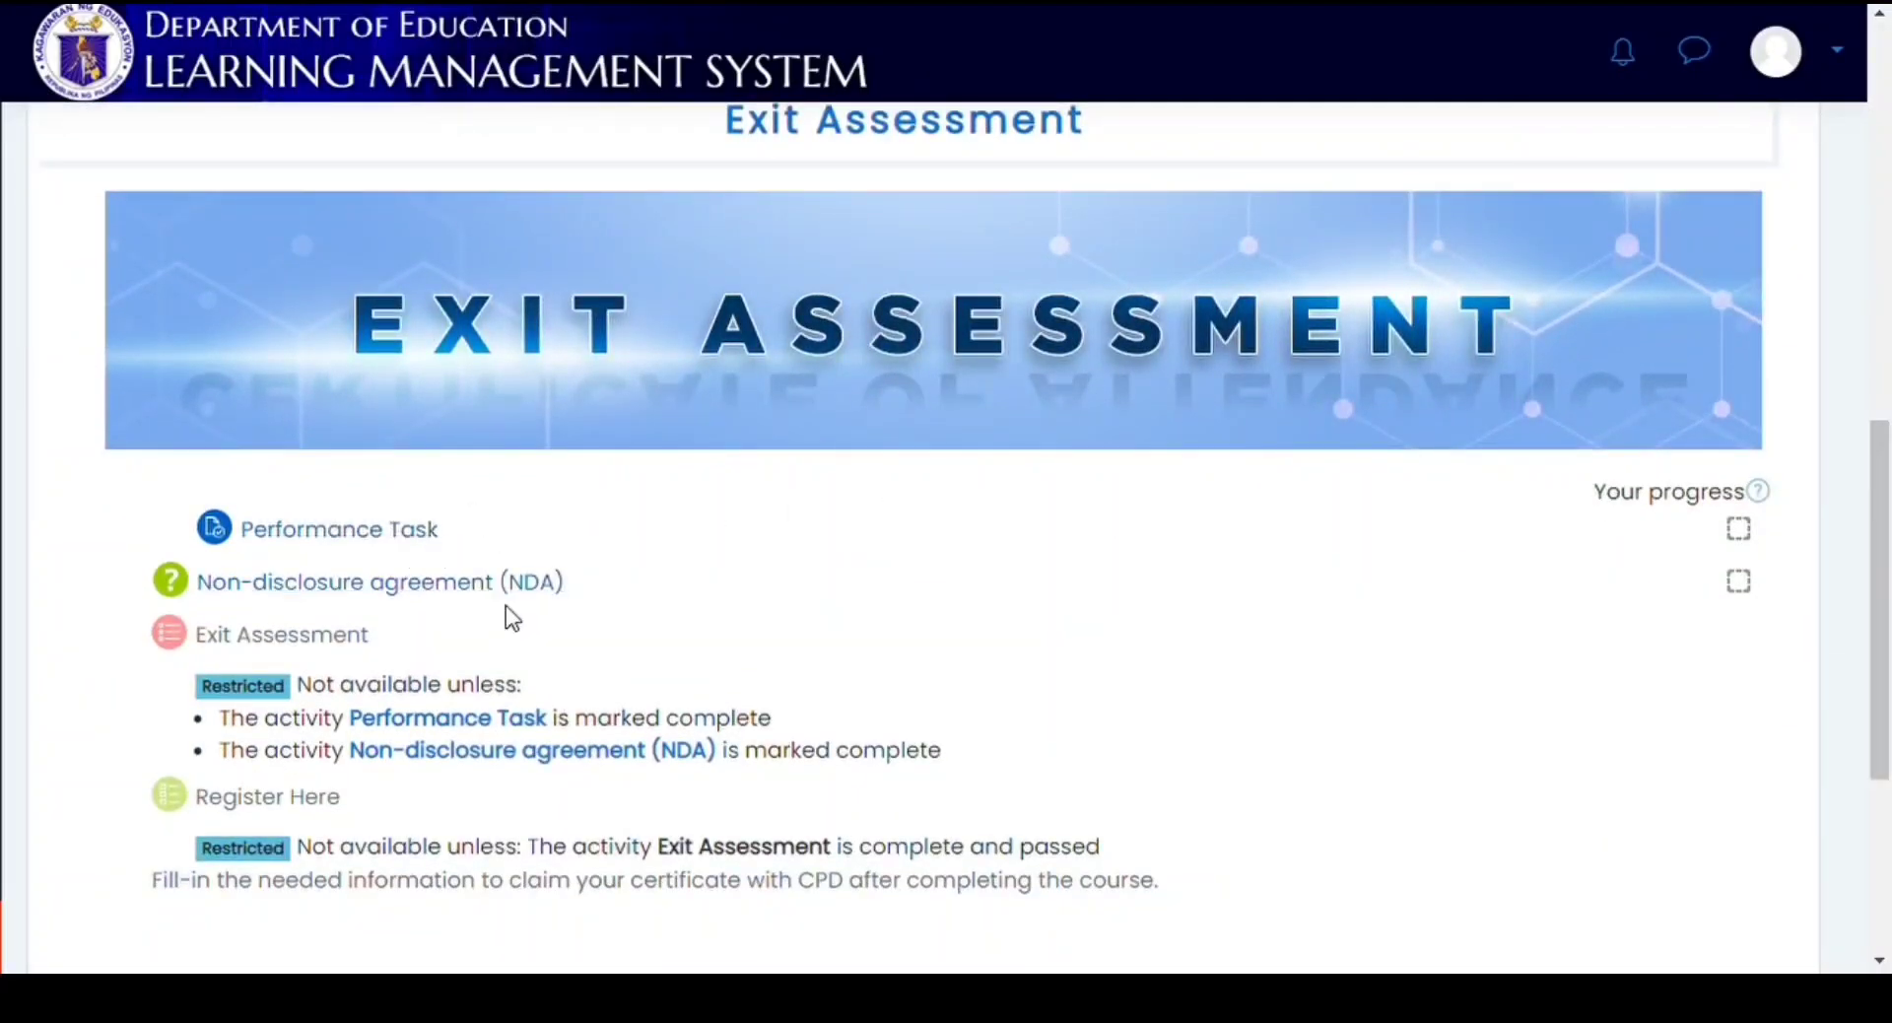
drag(1880, 586, 1880, 604)
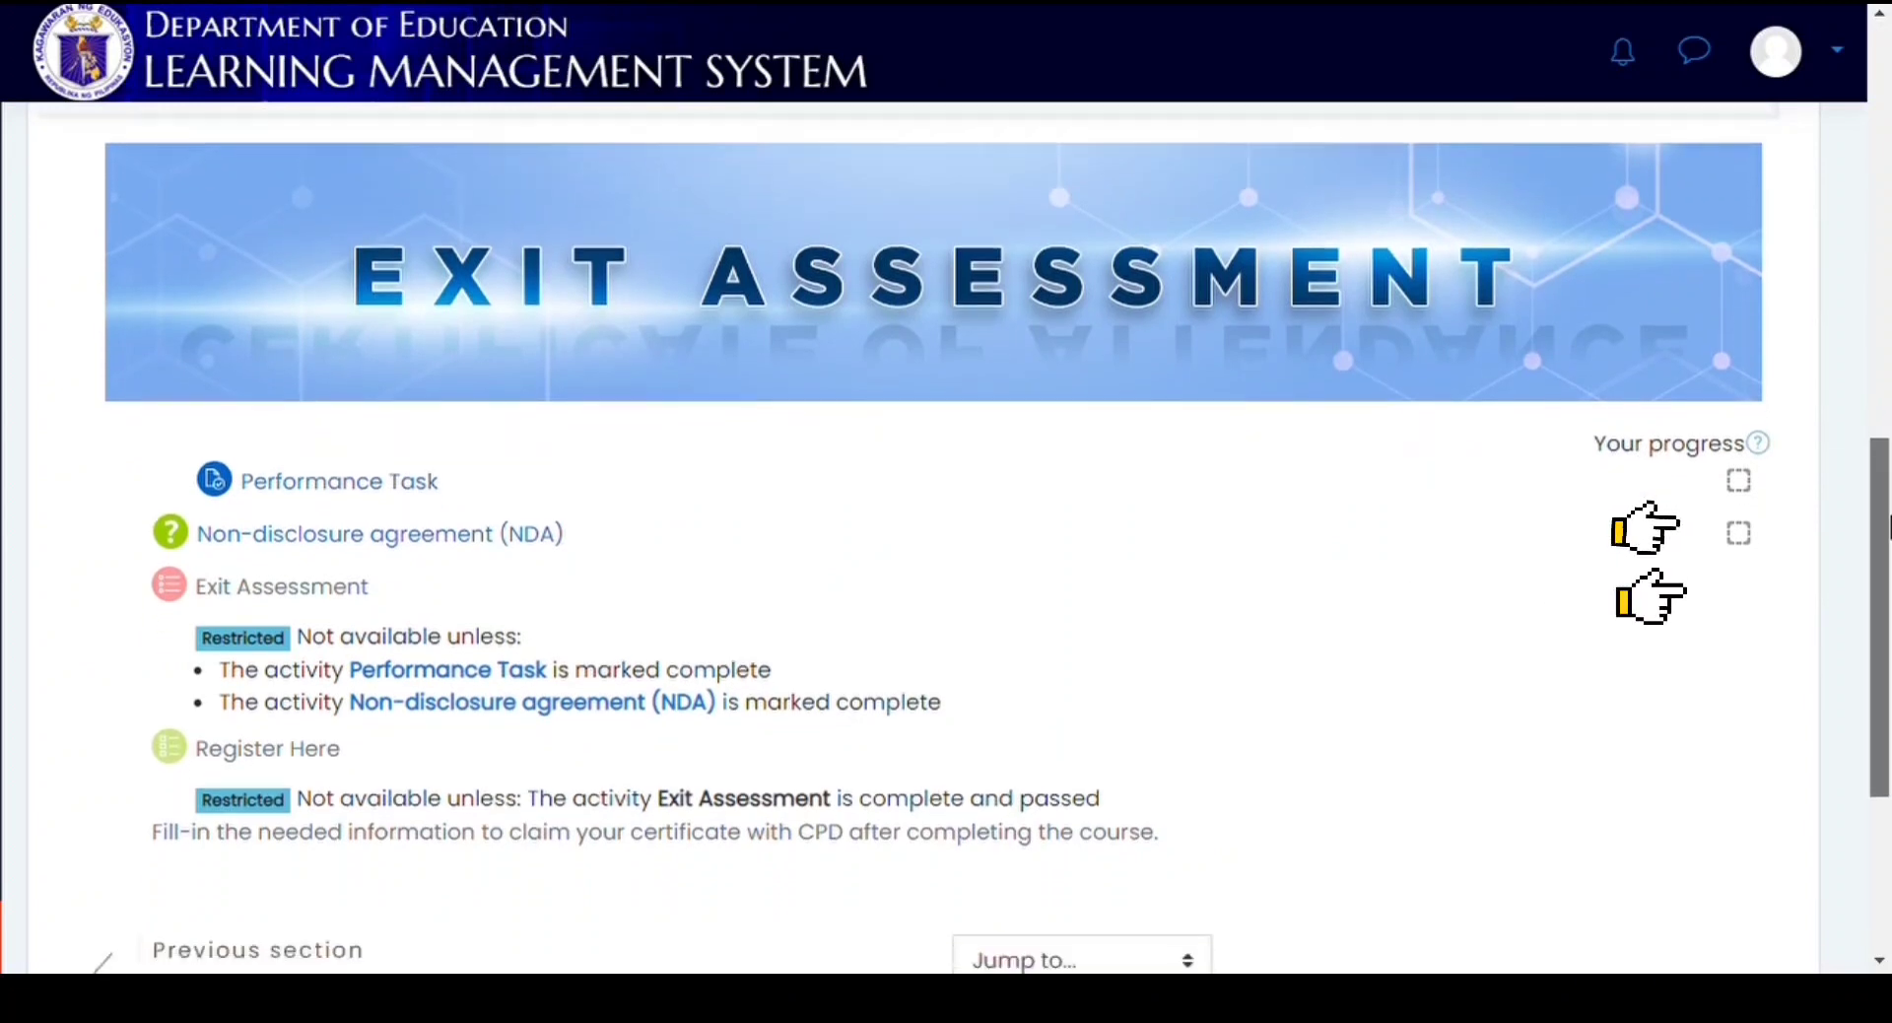
Open the Performance Task activity and review its directions and submission status down to the submission option
click(308, 500)
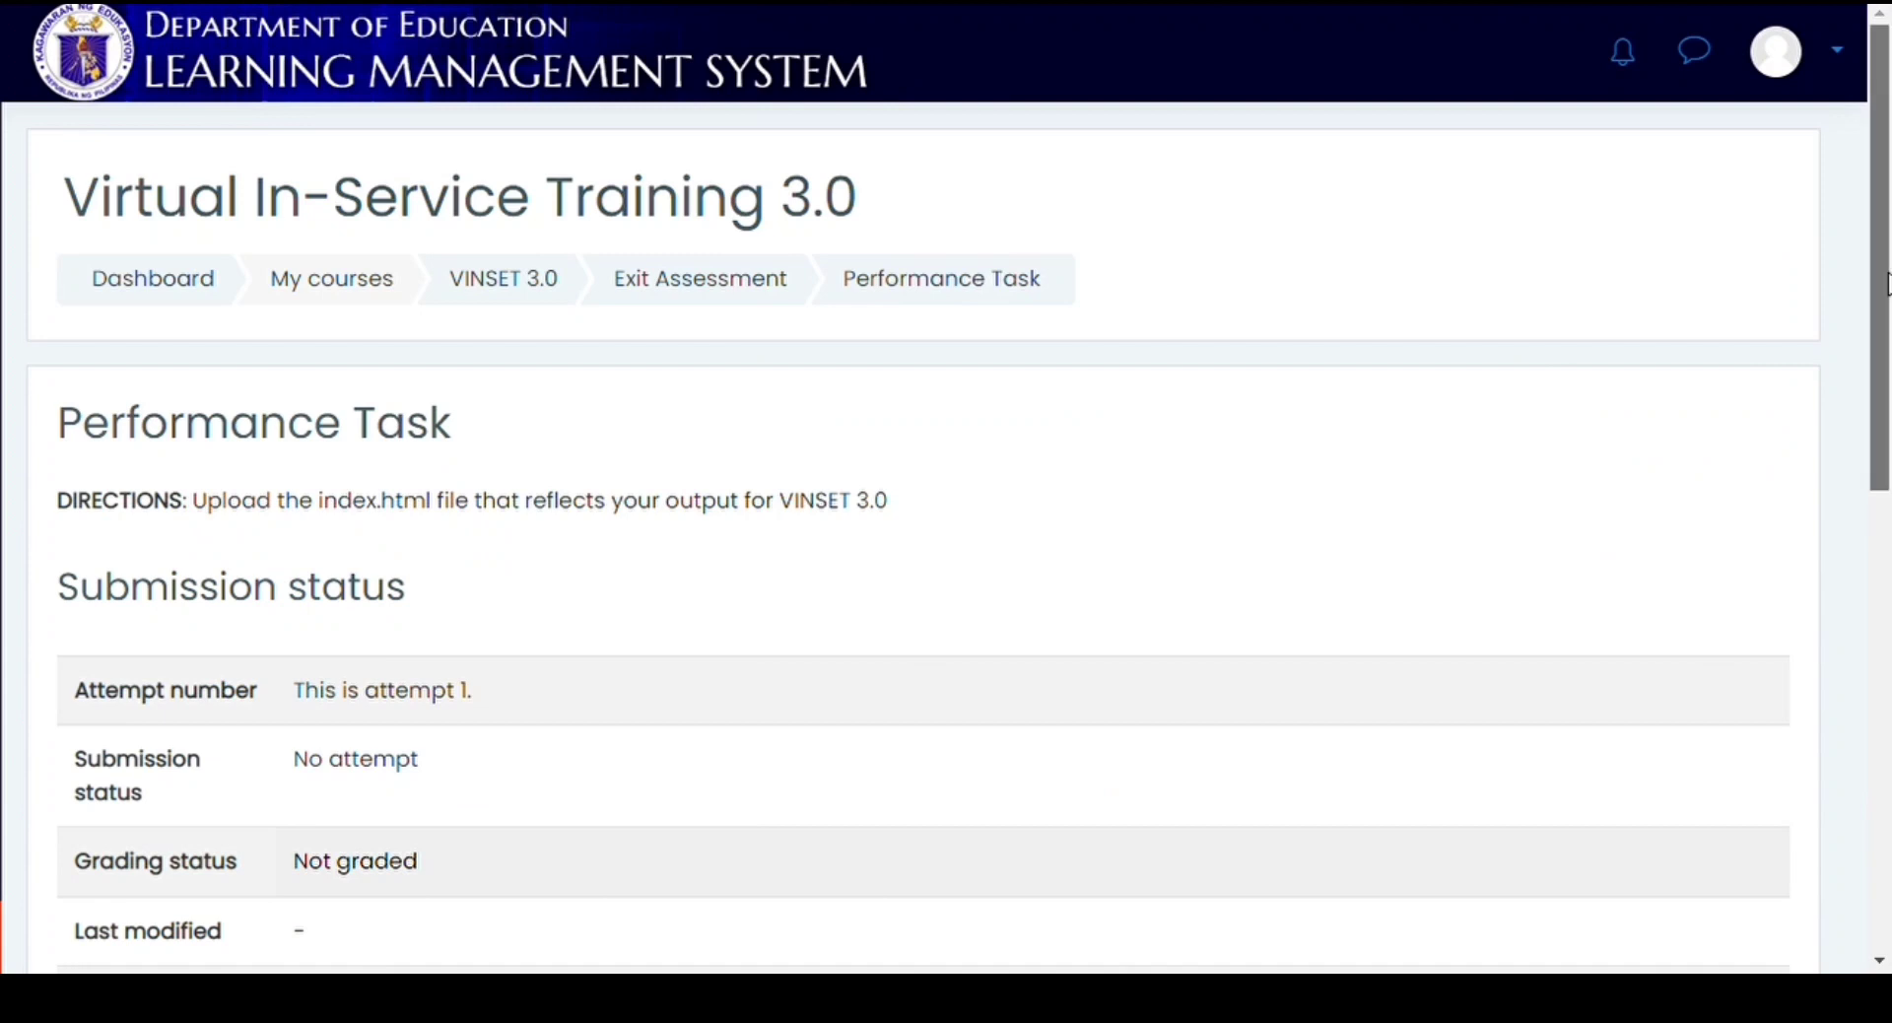
drag(1887, 284, 1885, 394)
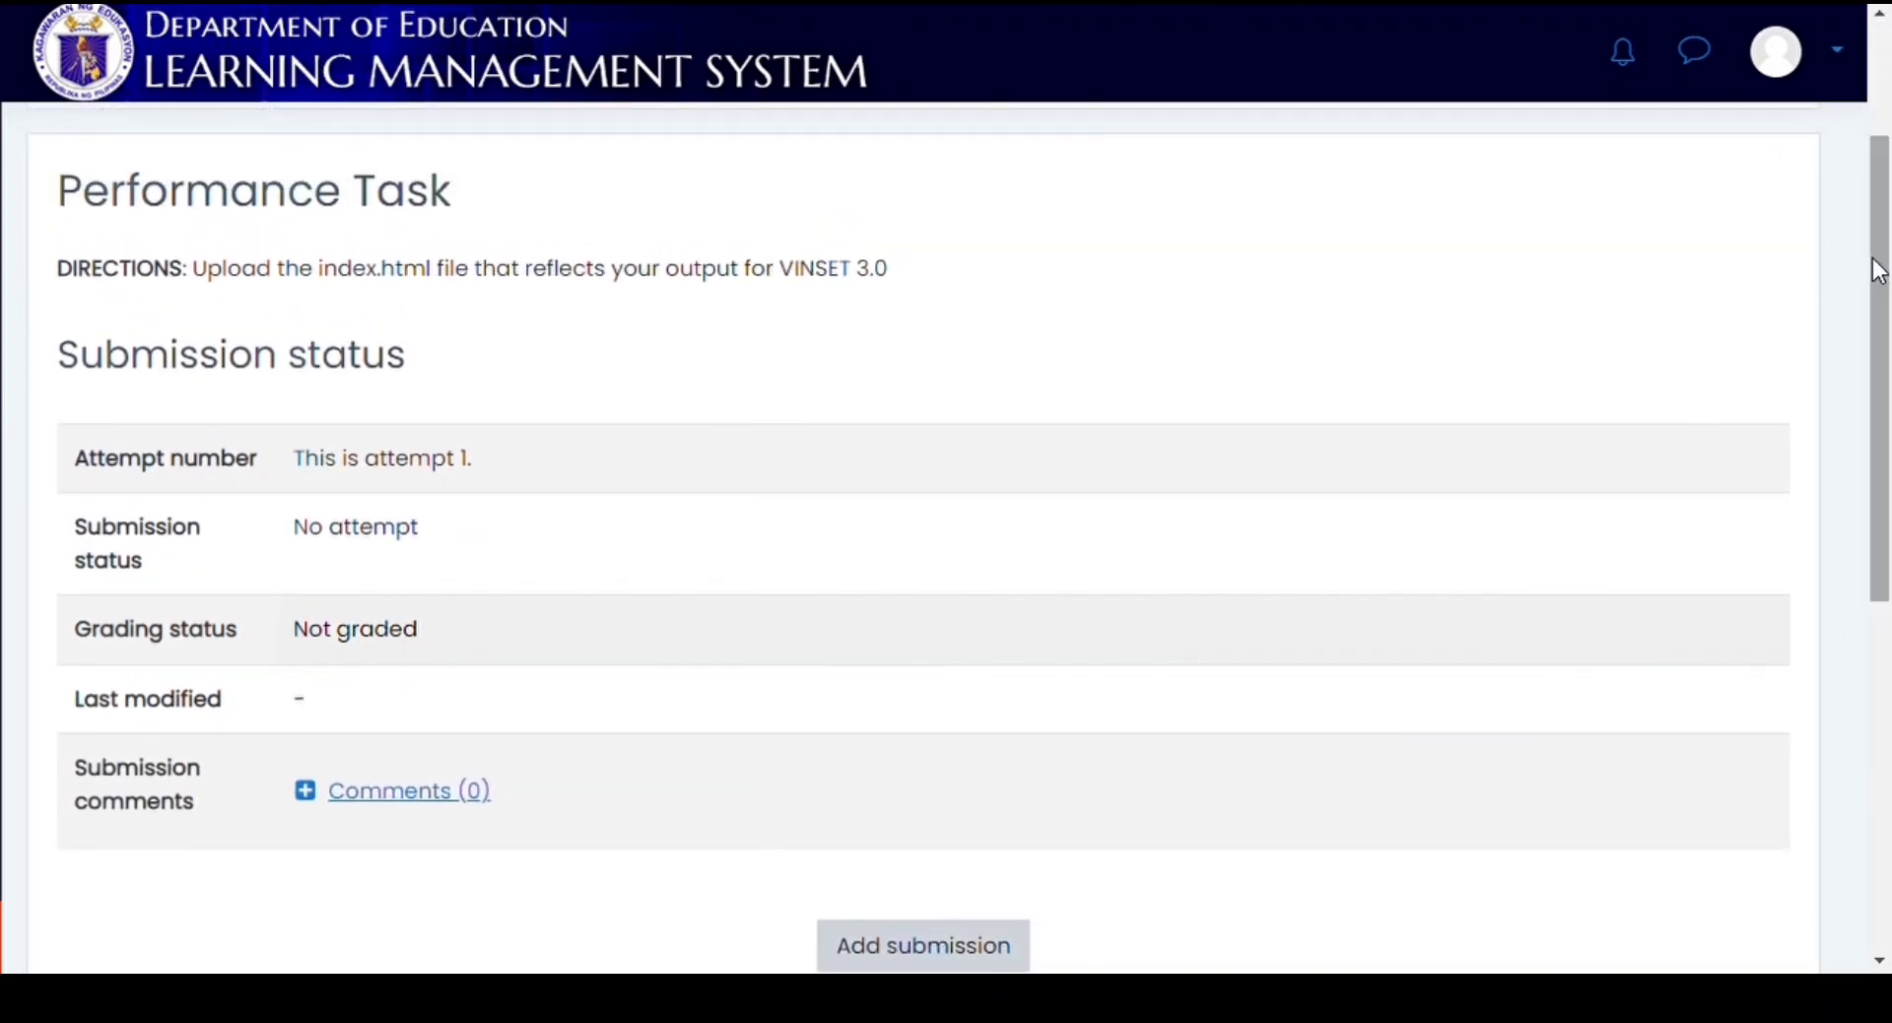
drag(1877, 272, 1884, 311)
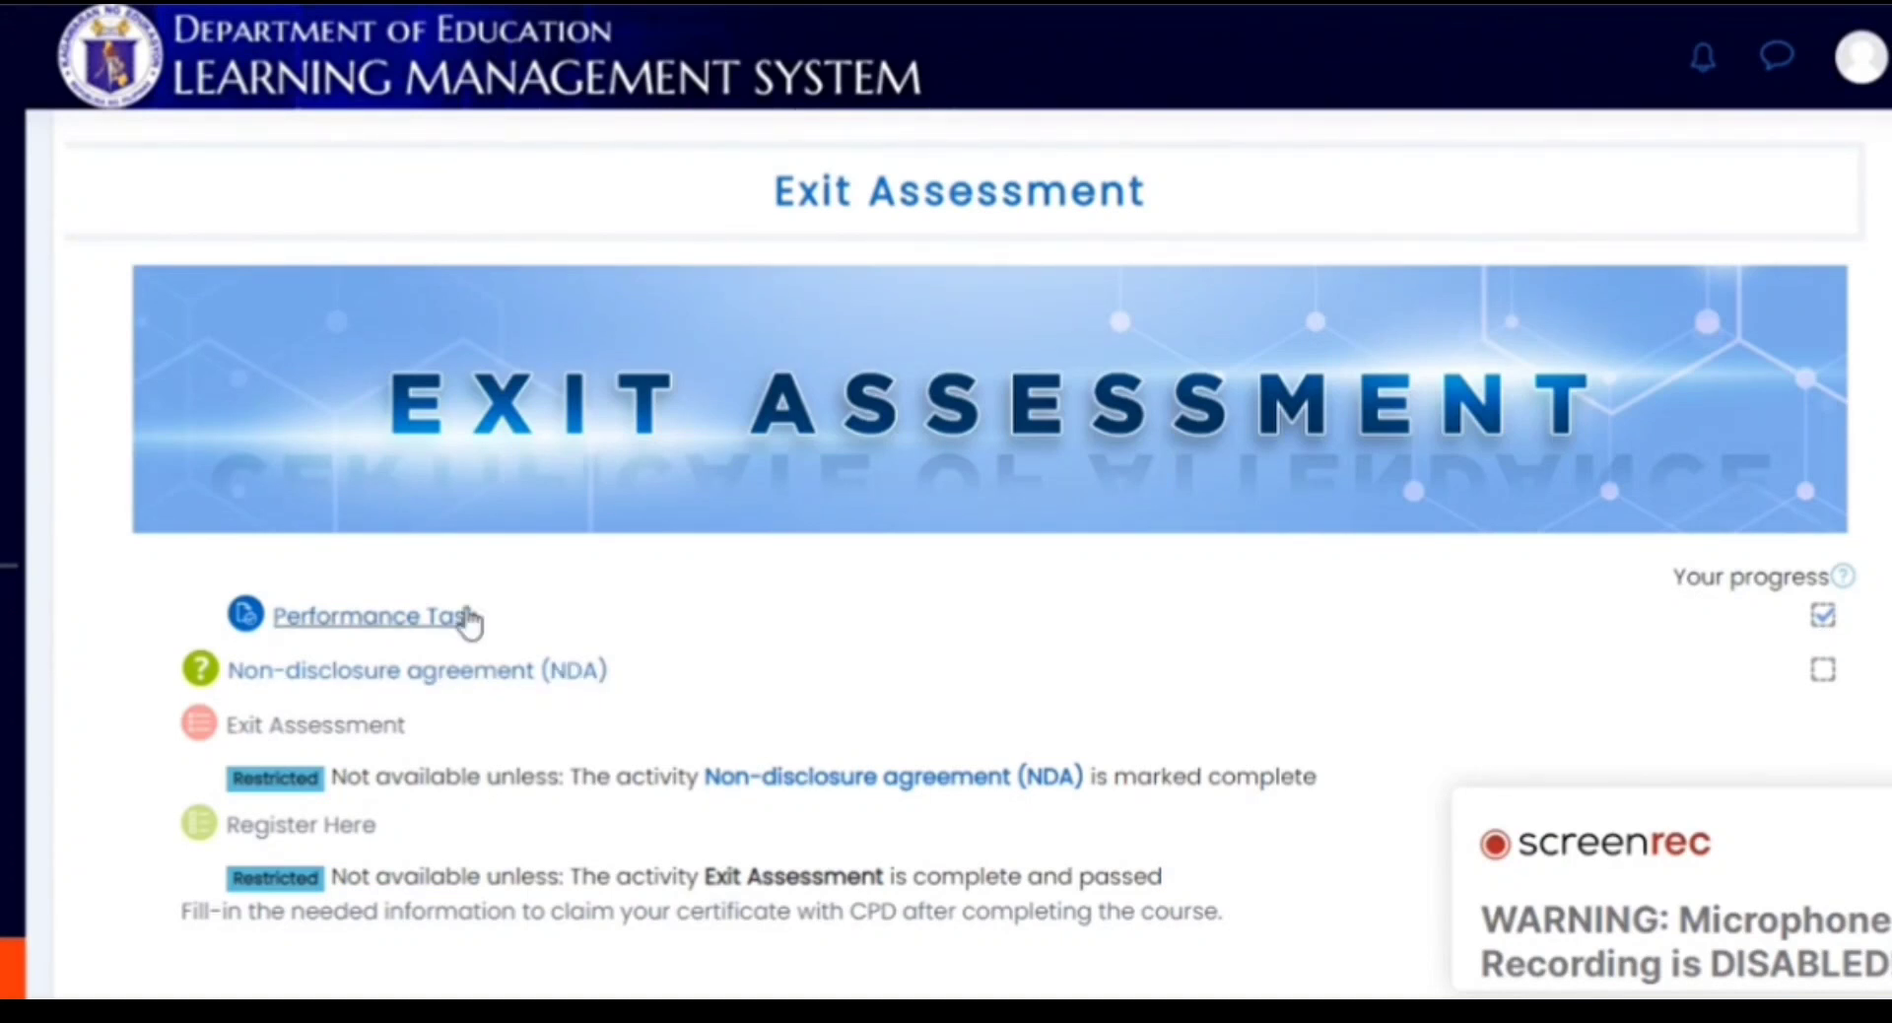
Reopen the Performance Task from the Exit Assessment section and check its submission status and submitted file
click(431, 626)
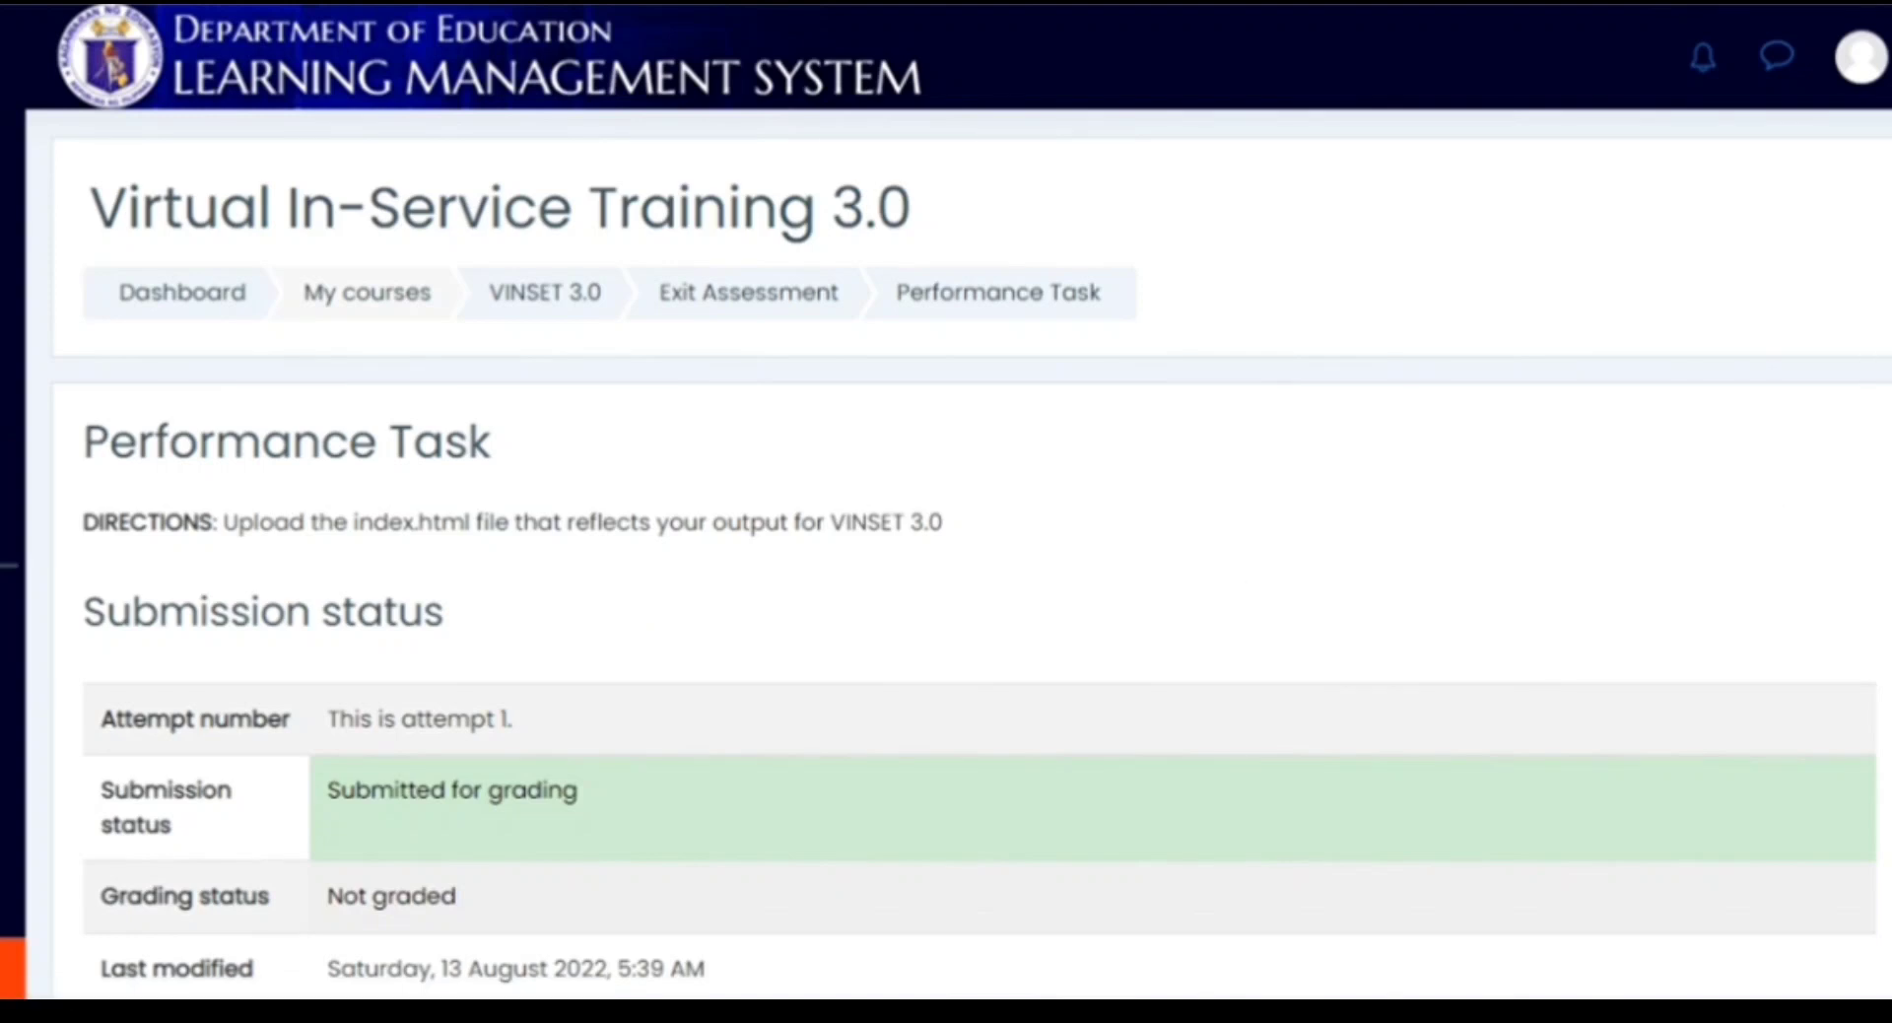
scroll(973, 558, down, 5)
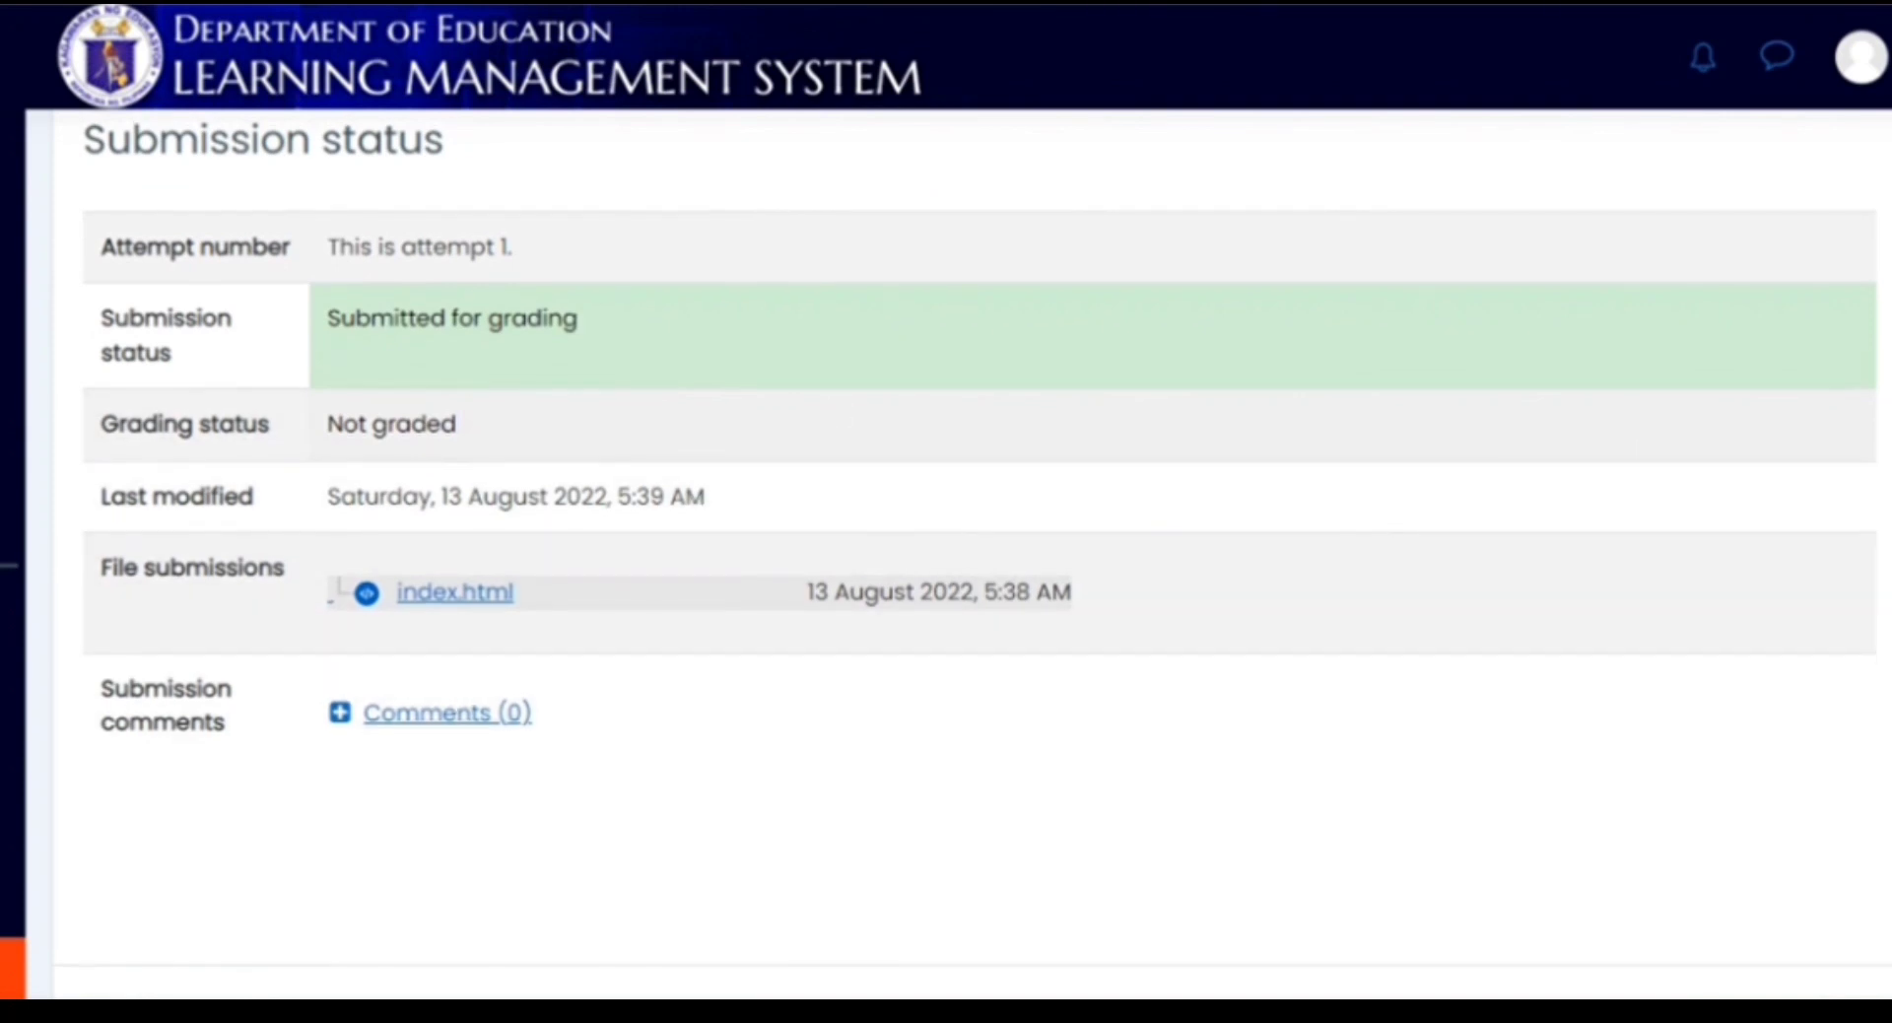
scroll(946, 551, up, 3)
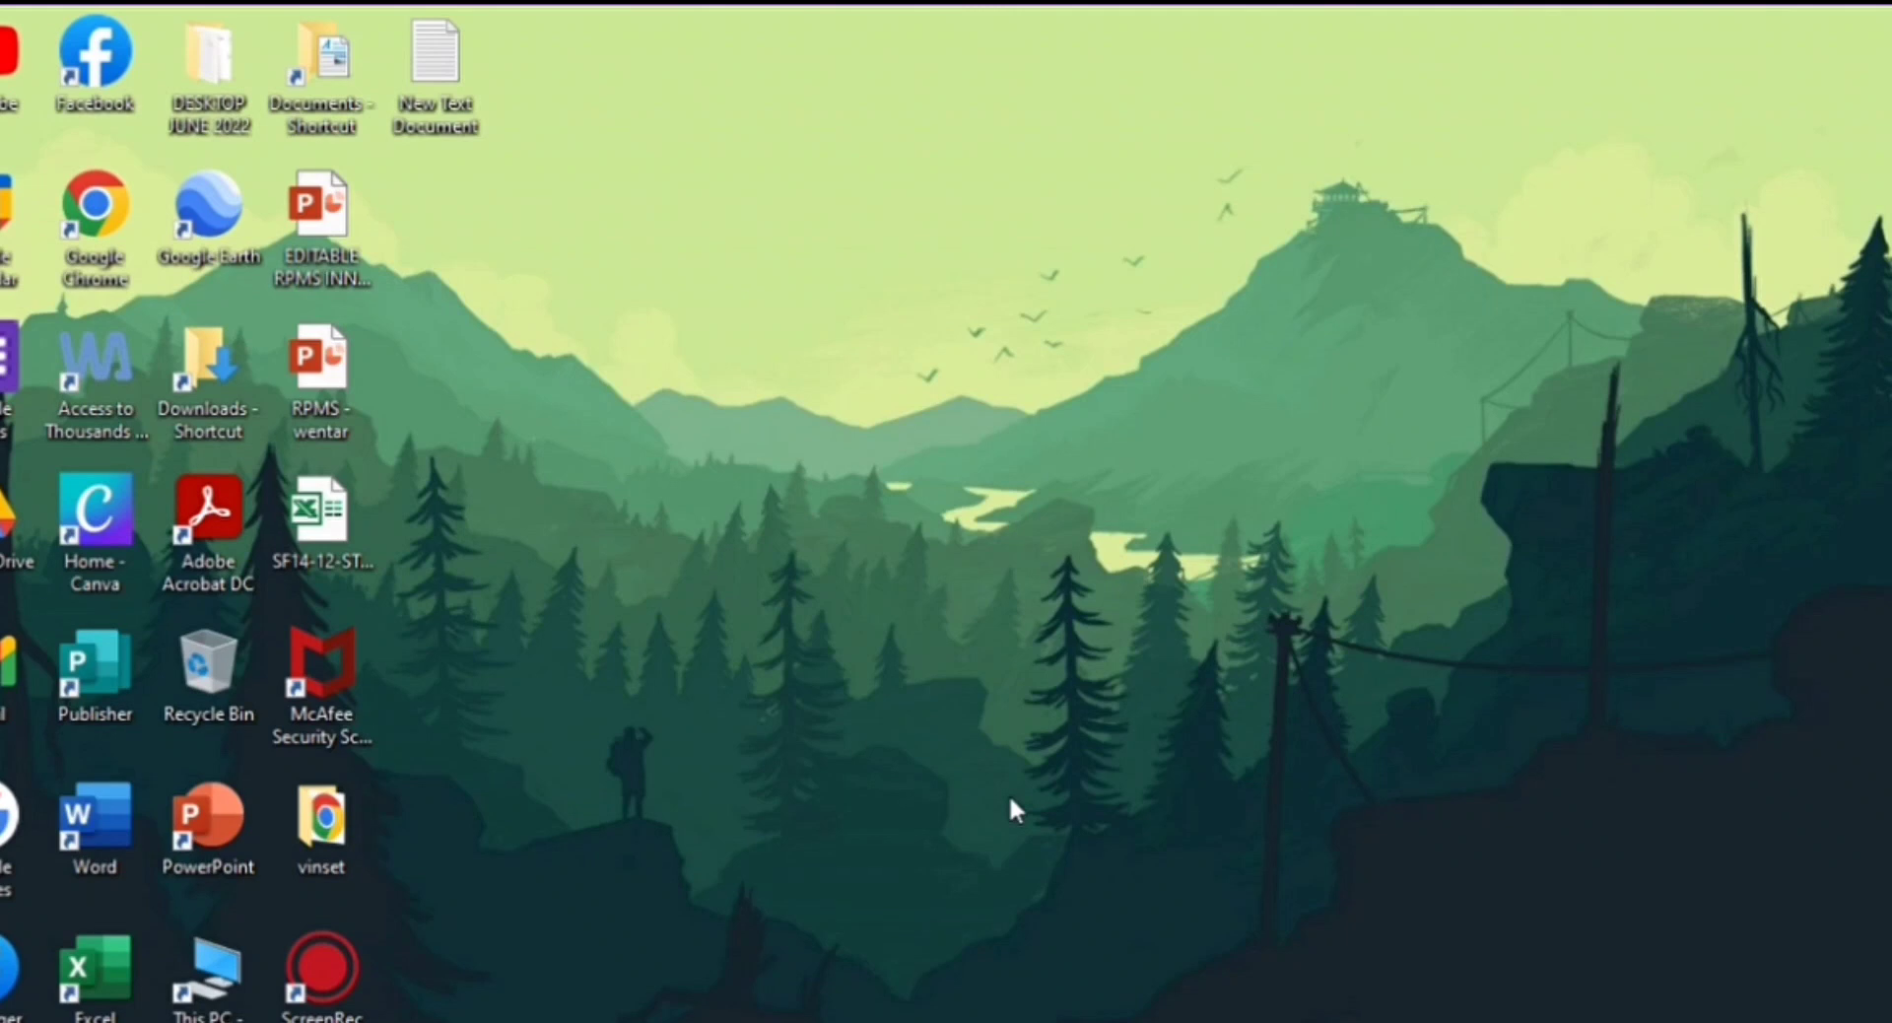
Create a new text document on the desktop, keep its default name, and open it in Notepad
right_click(727, 310)
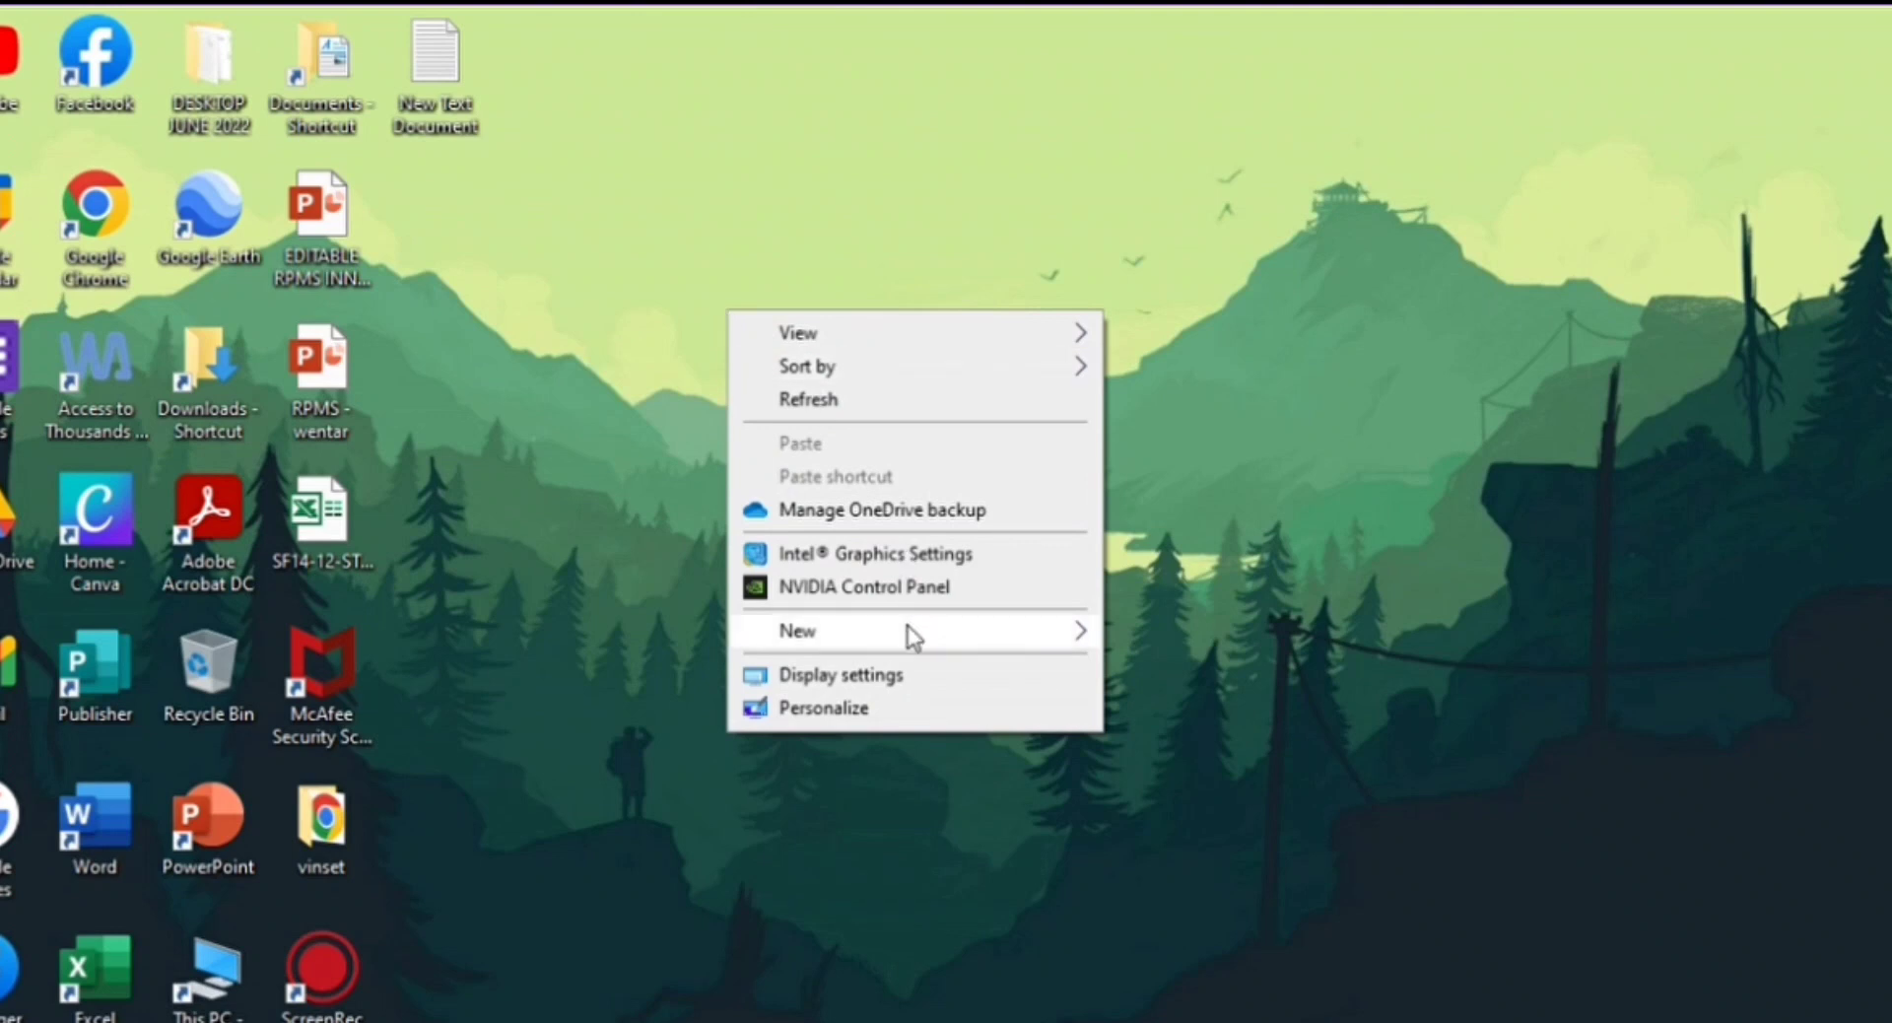
mouse_move(912, 637)
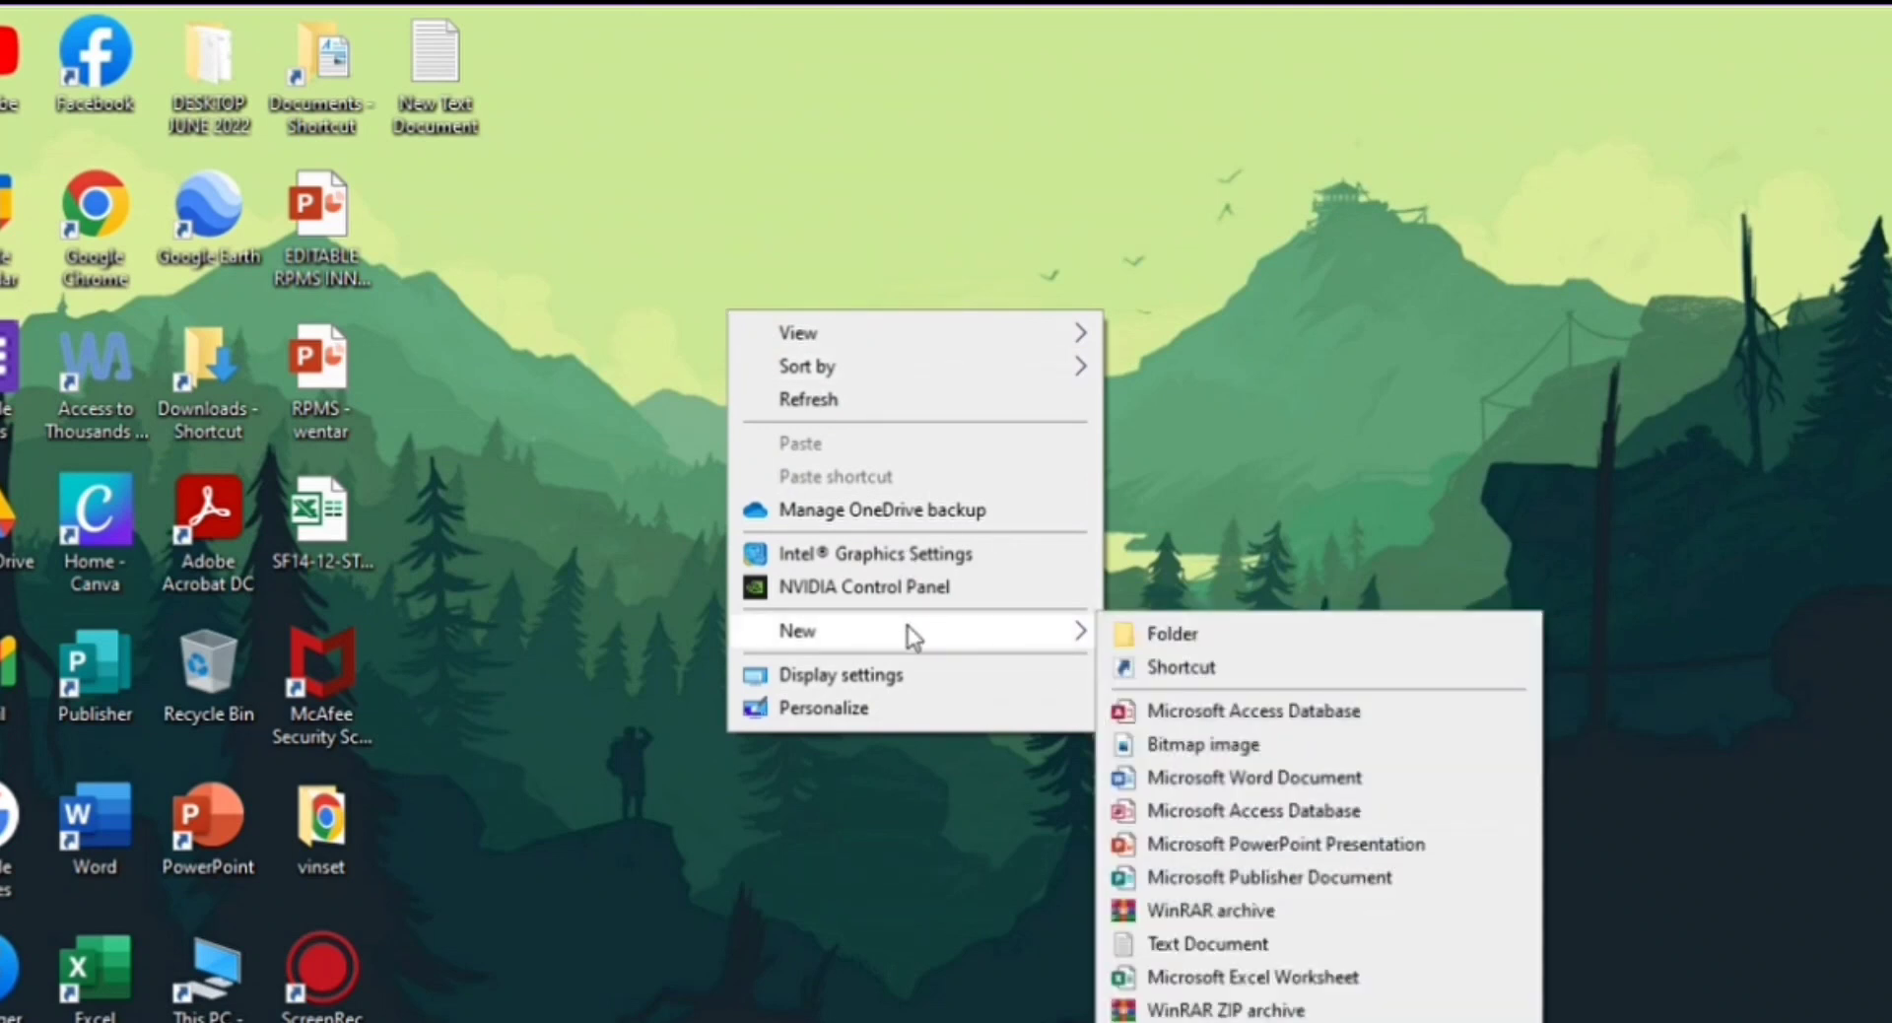
click(1228, 948)
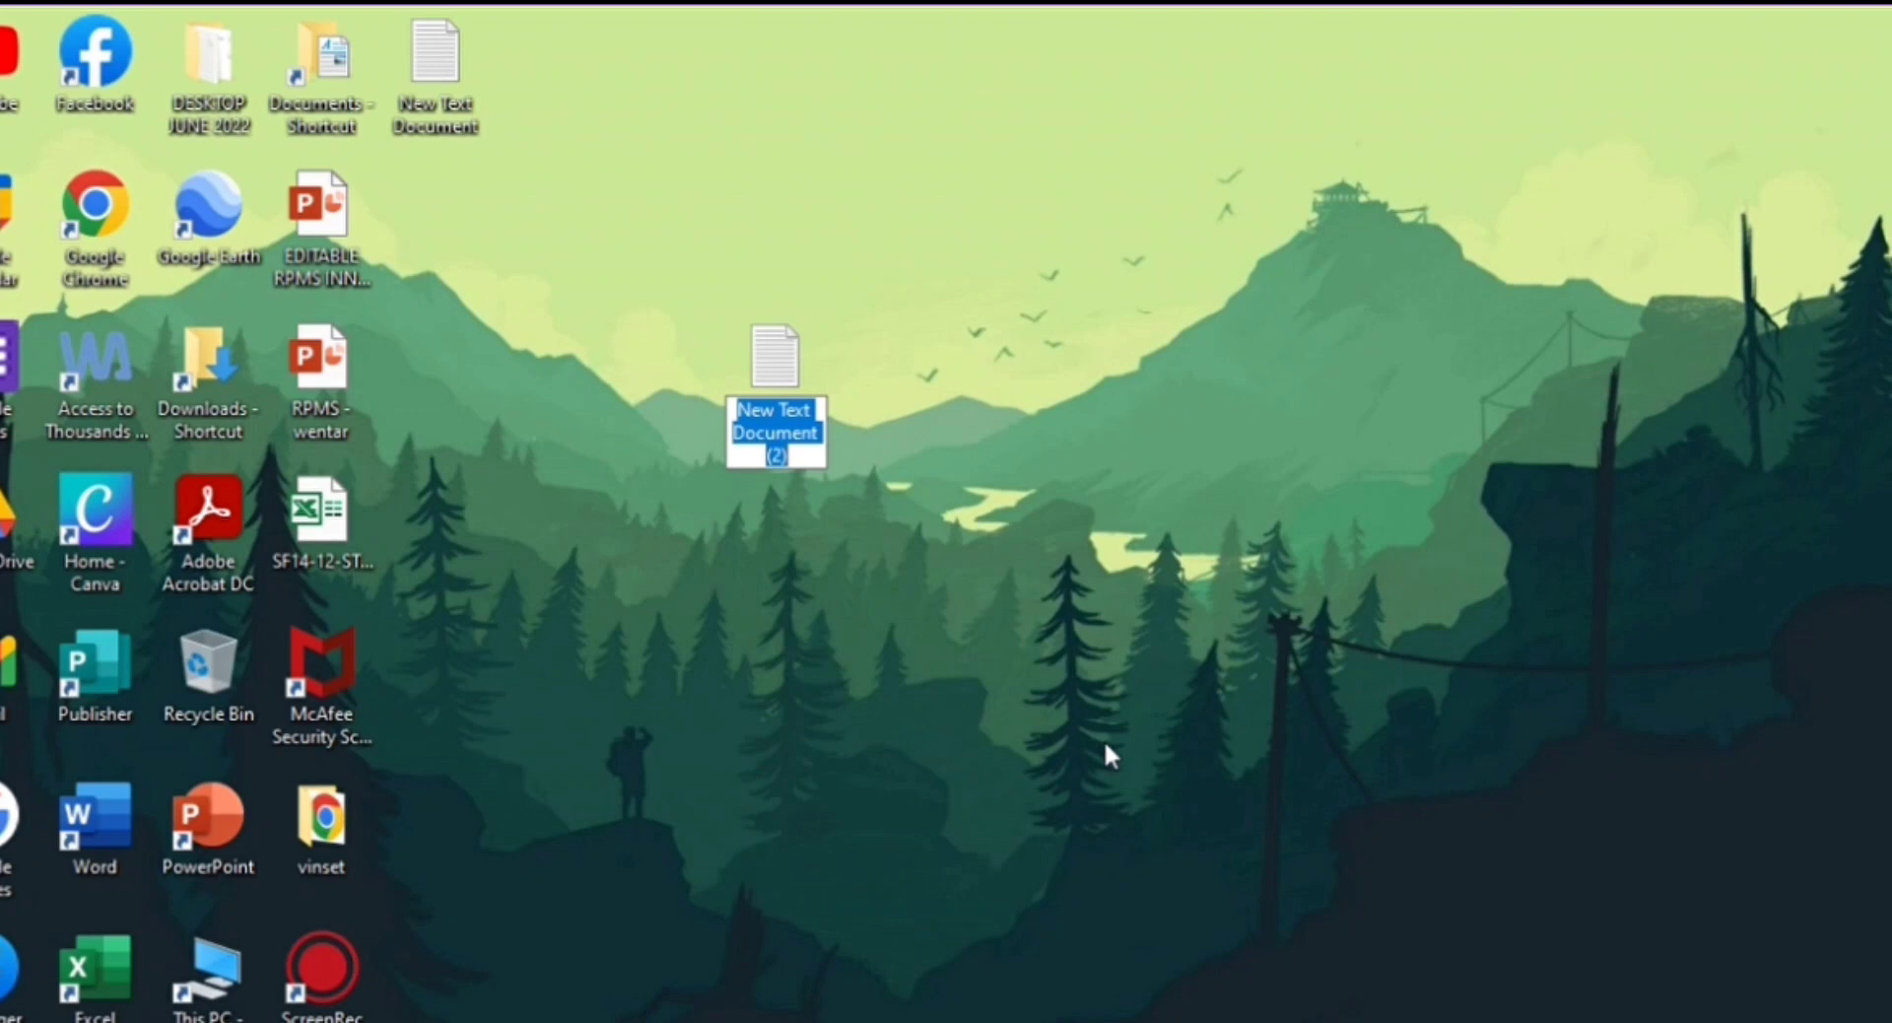
key(Return)
double_click(818, 351)
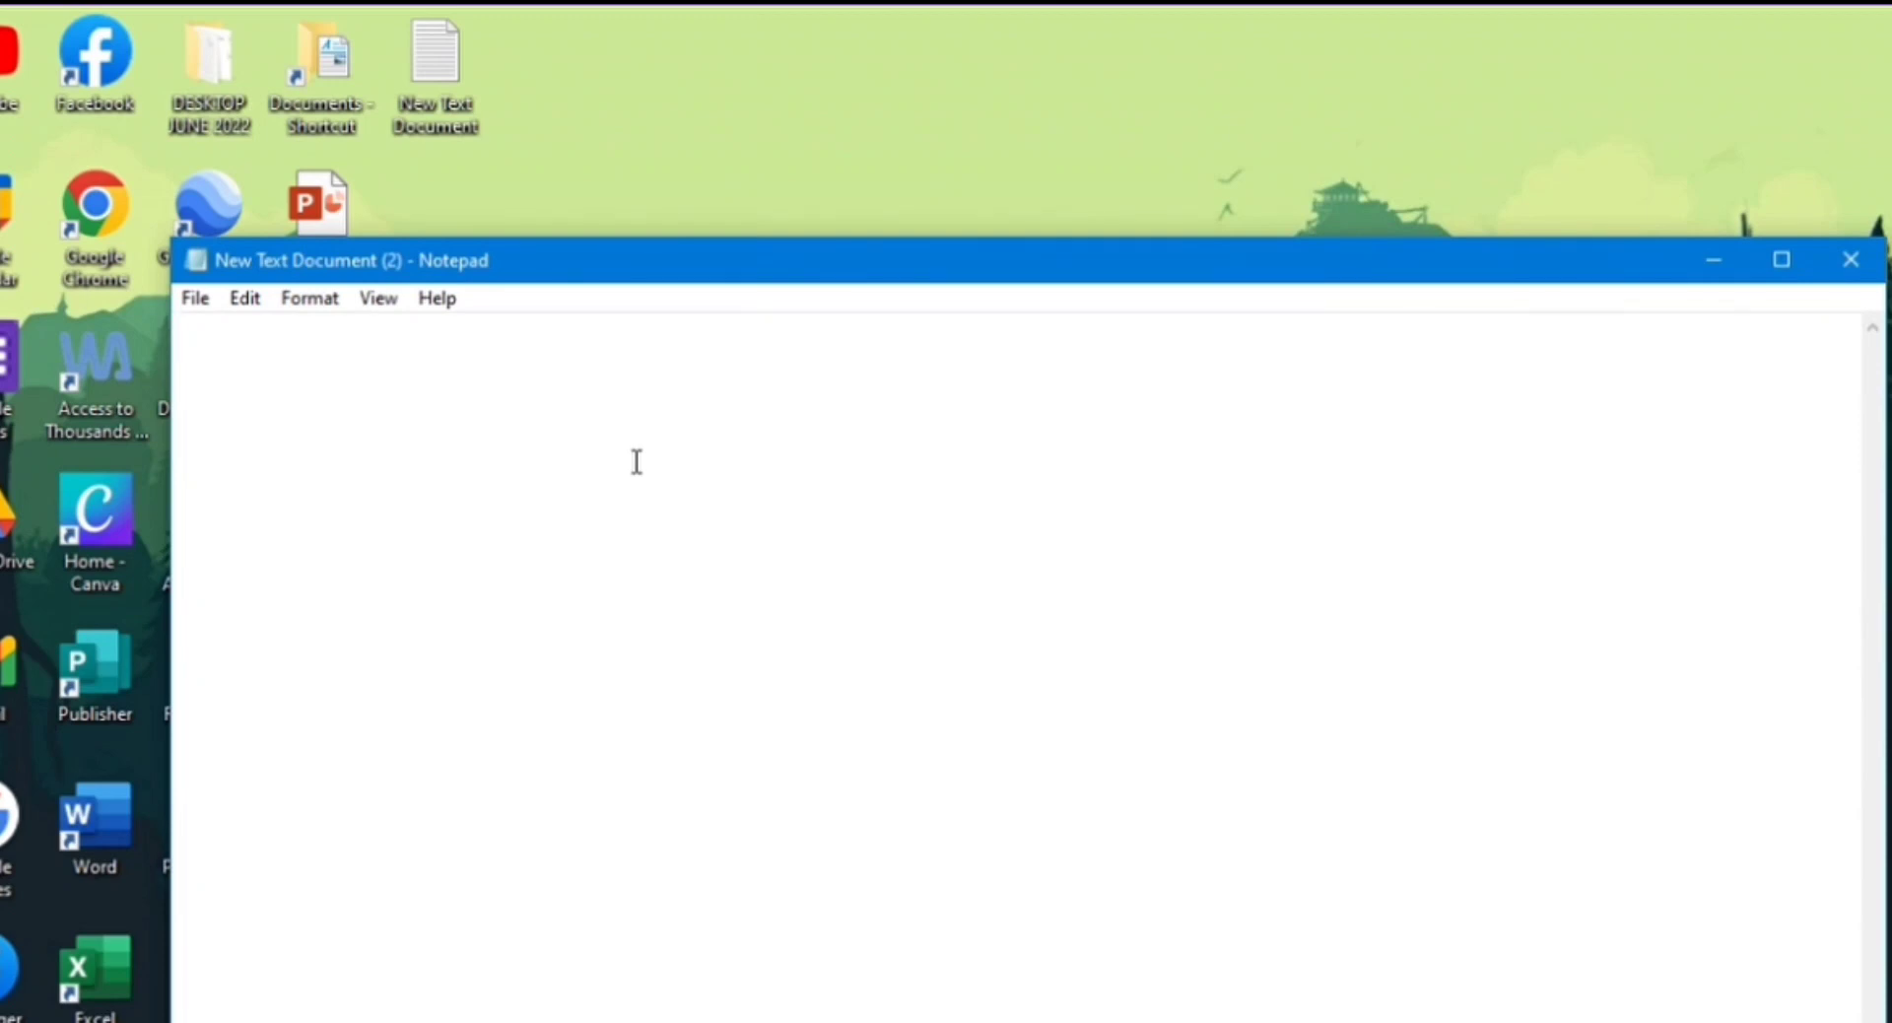
Write the opening <html> tag and, below it, "This VINSET3.0 is a good avenue for the professional development of the teachers"
text(<htm)
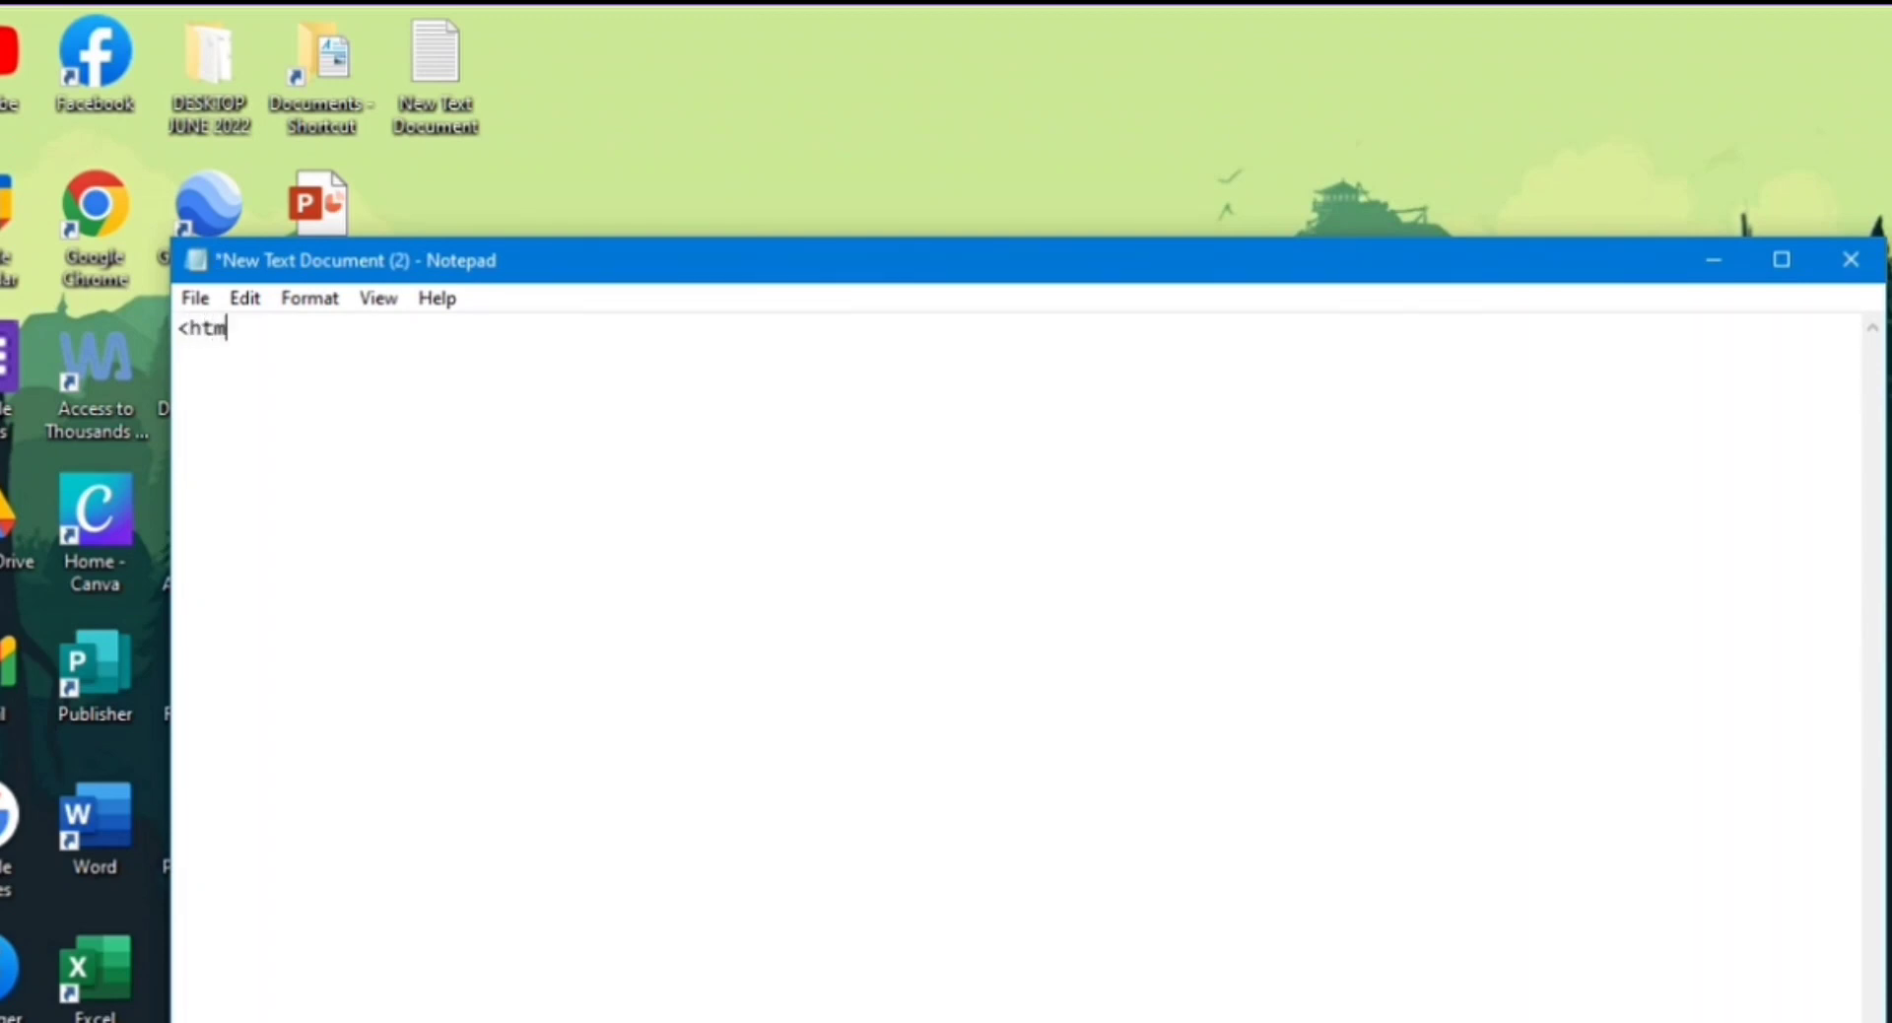
text(l>)
key(Return)
text(This Vi)
key(BackSpace)
text(INSET)
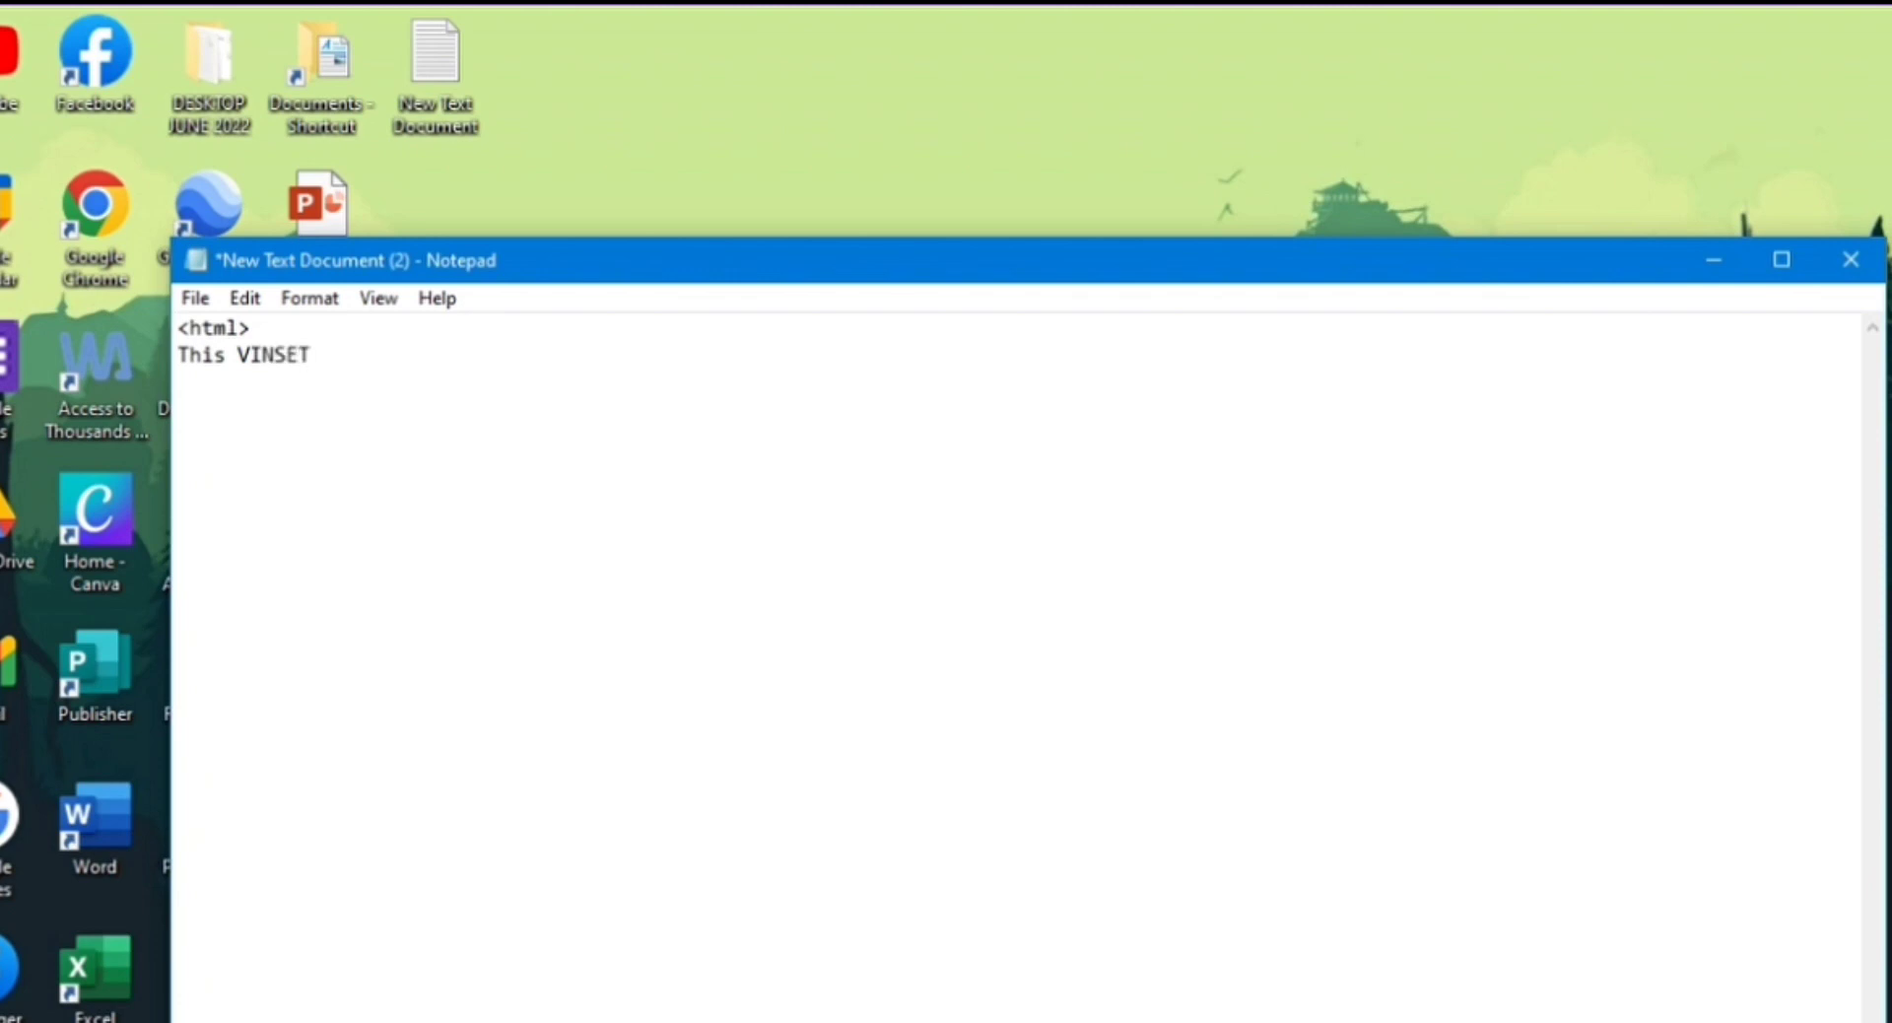
text(3.0 is a good avenue)
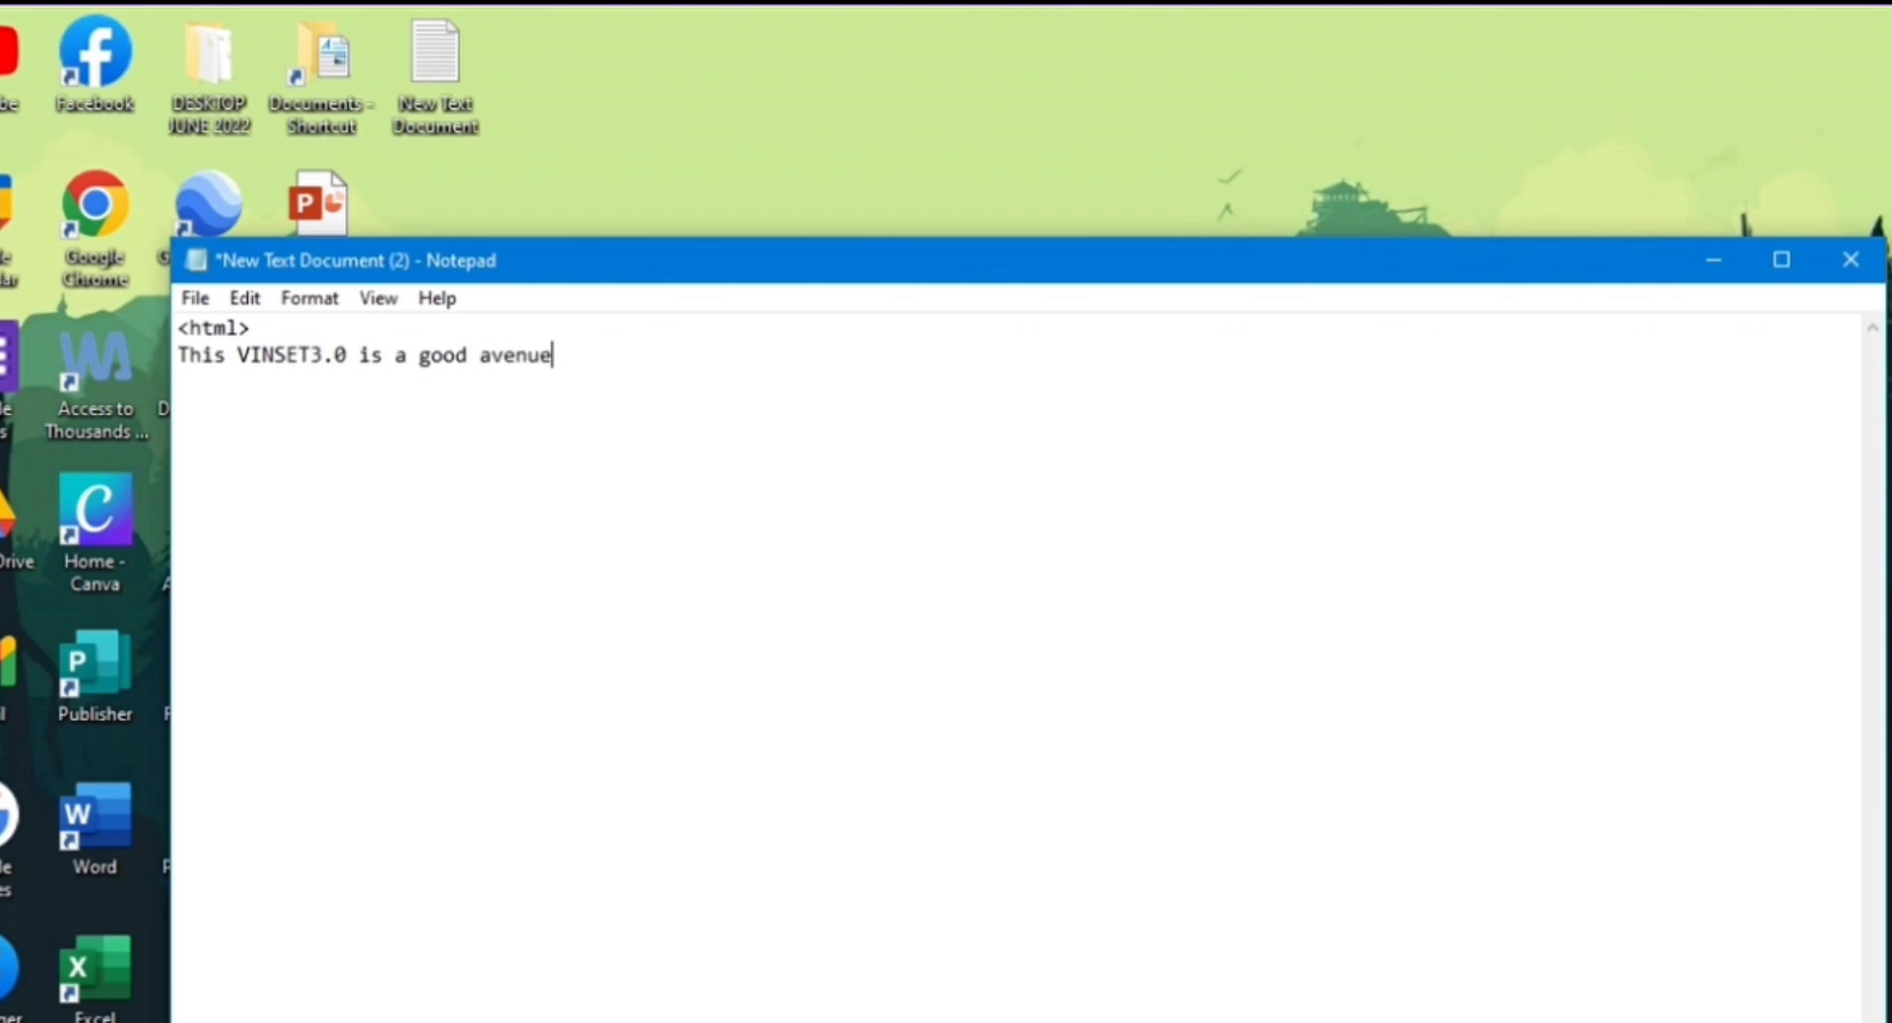
text( for the professi)
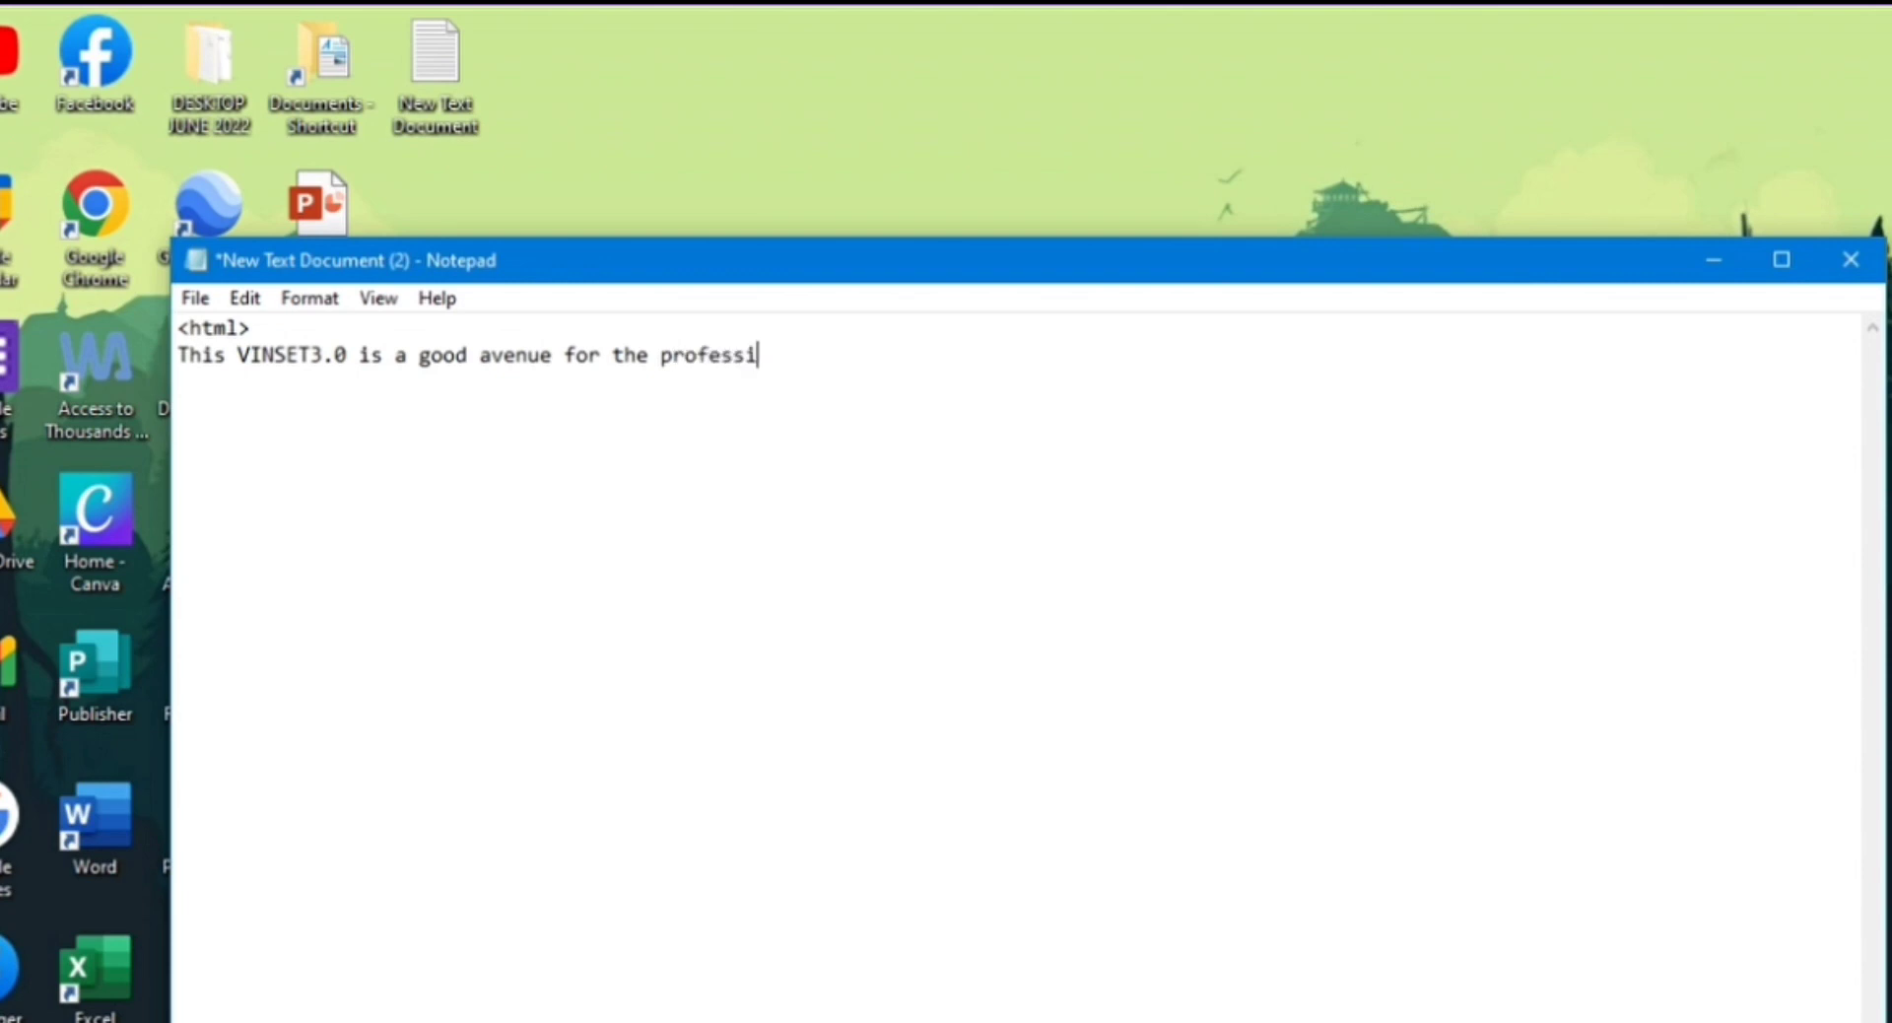
text(onal development )
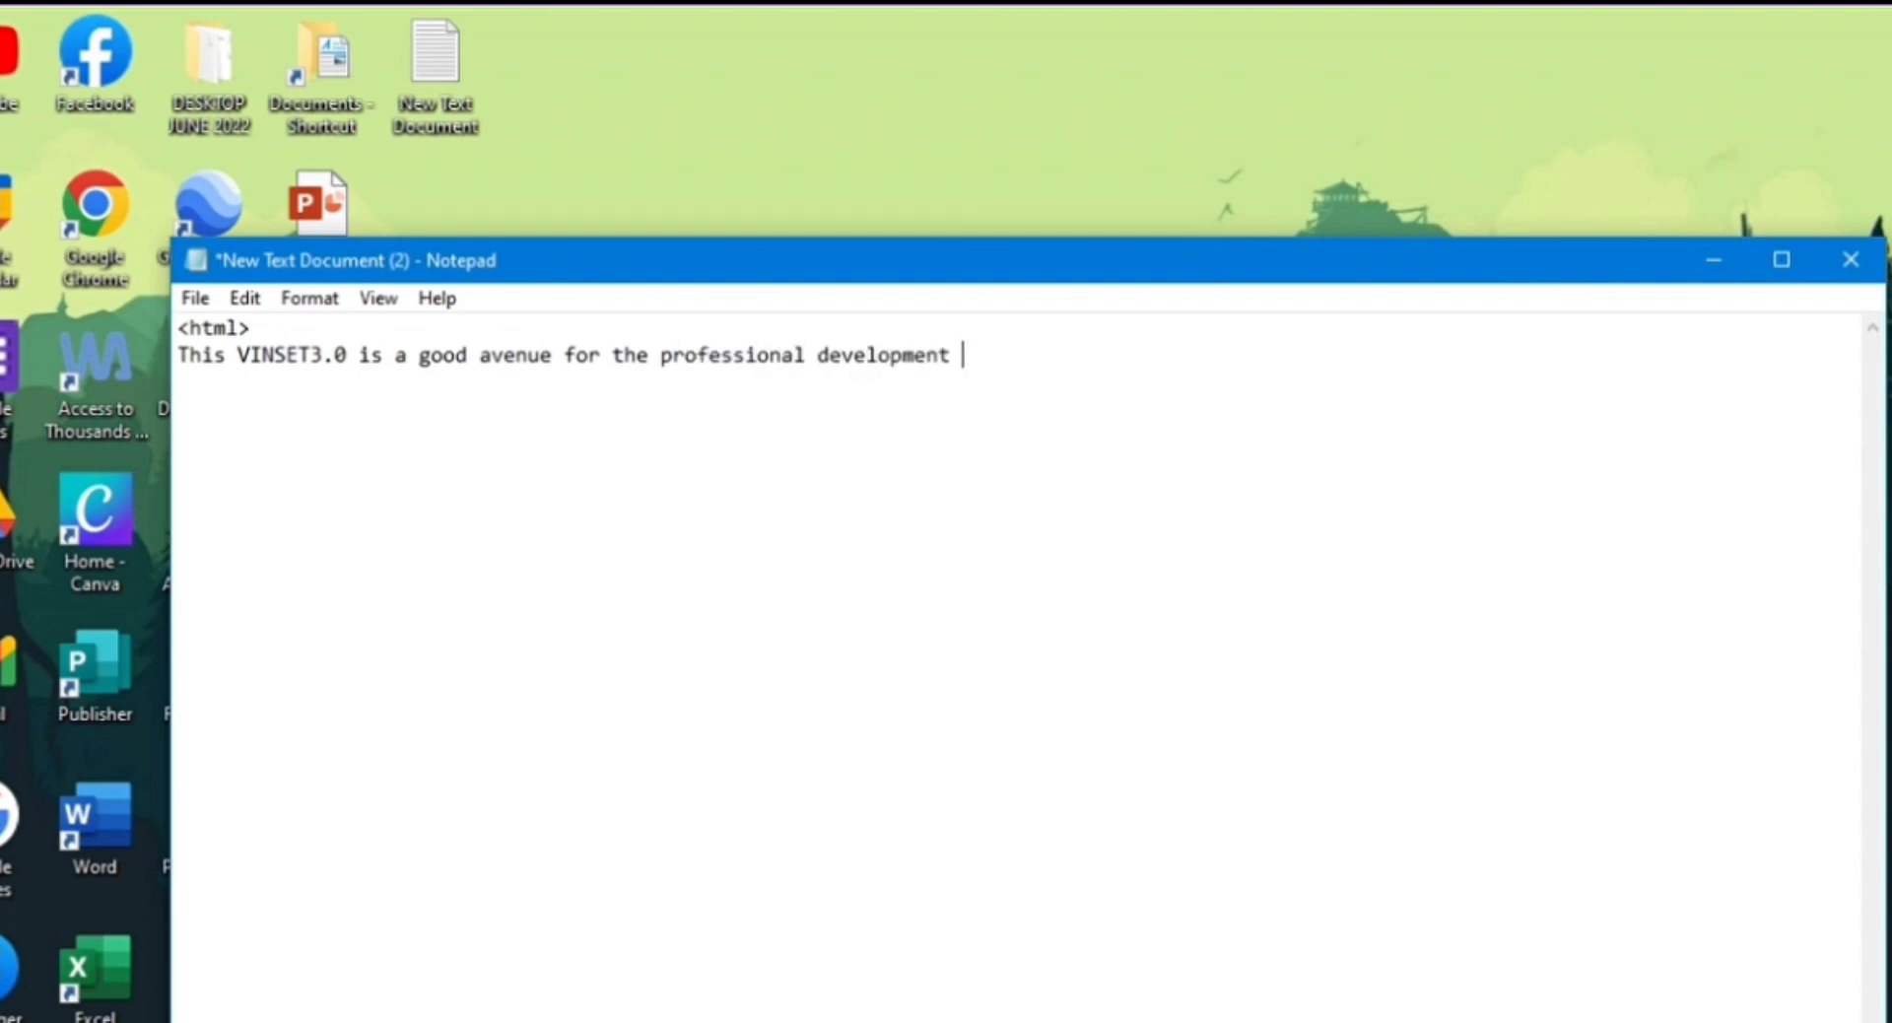
text(of the teachers)
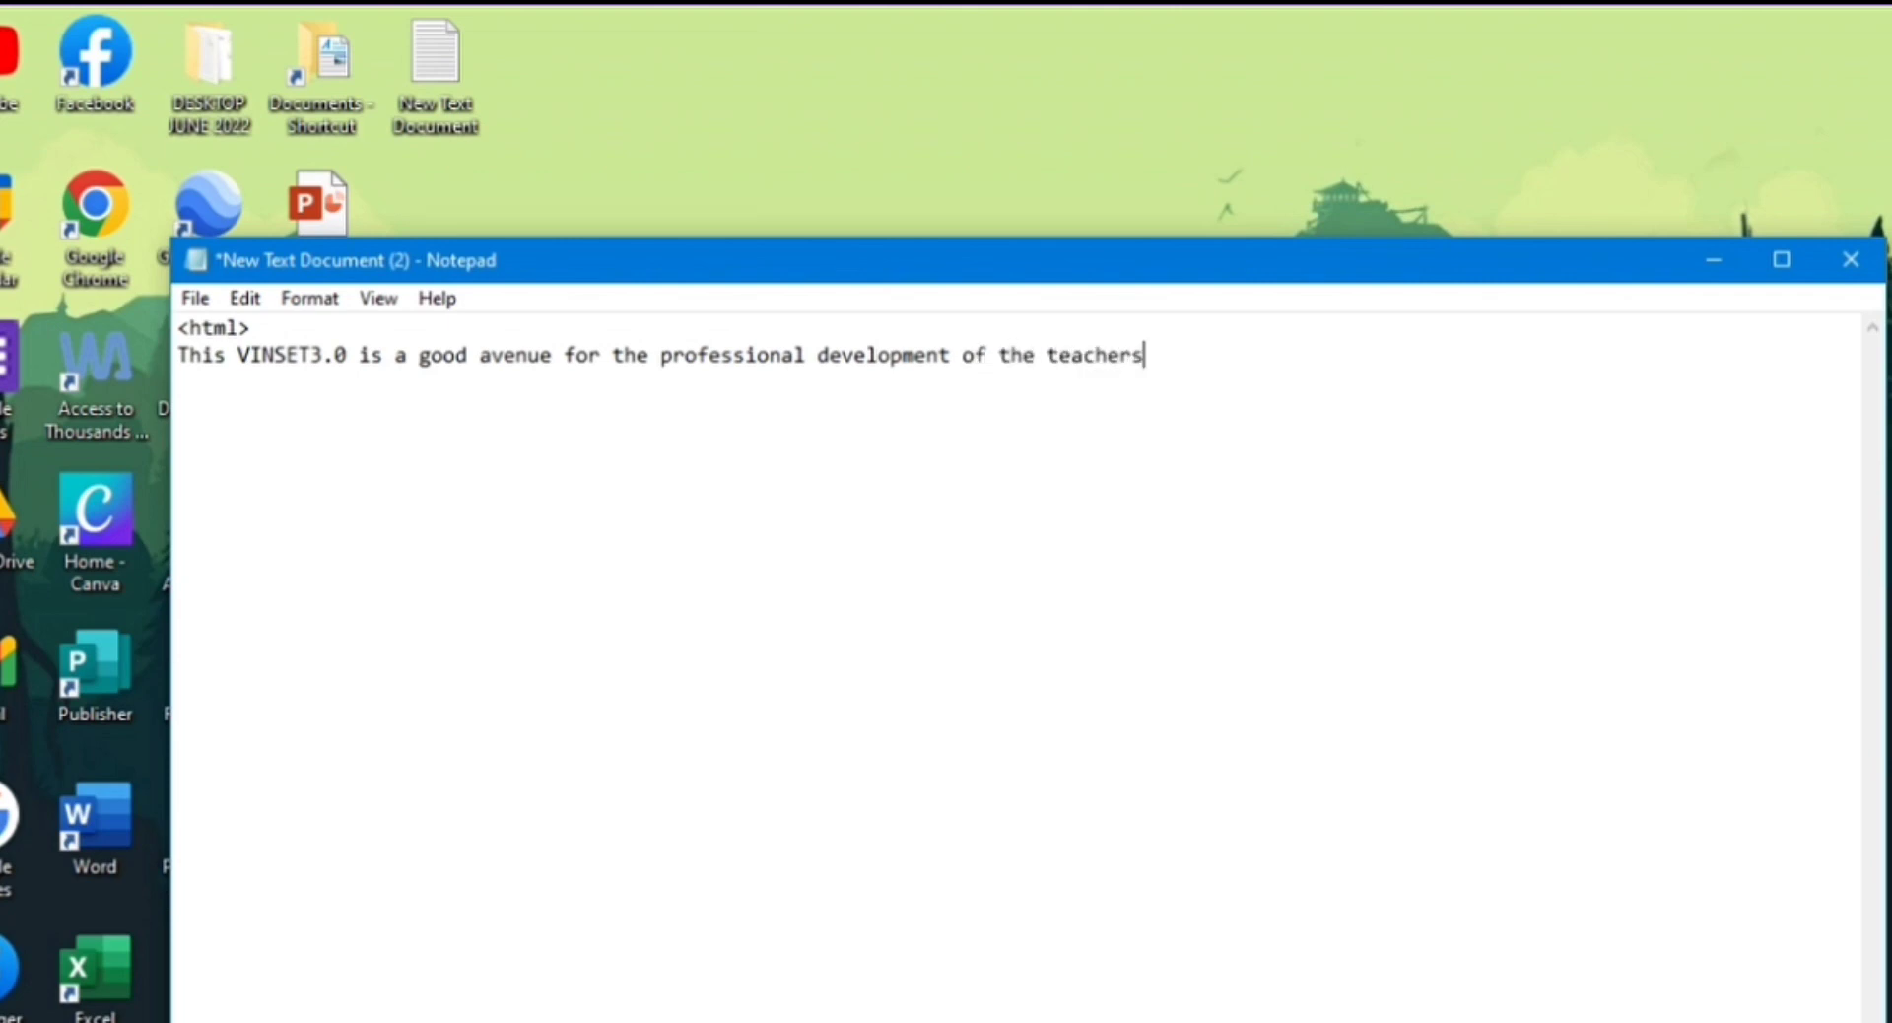
Continue with "I personally have heard of the digital and online platform being discussed during the training before but I don't have the opportunity to"
text(. I personally have )
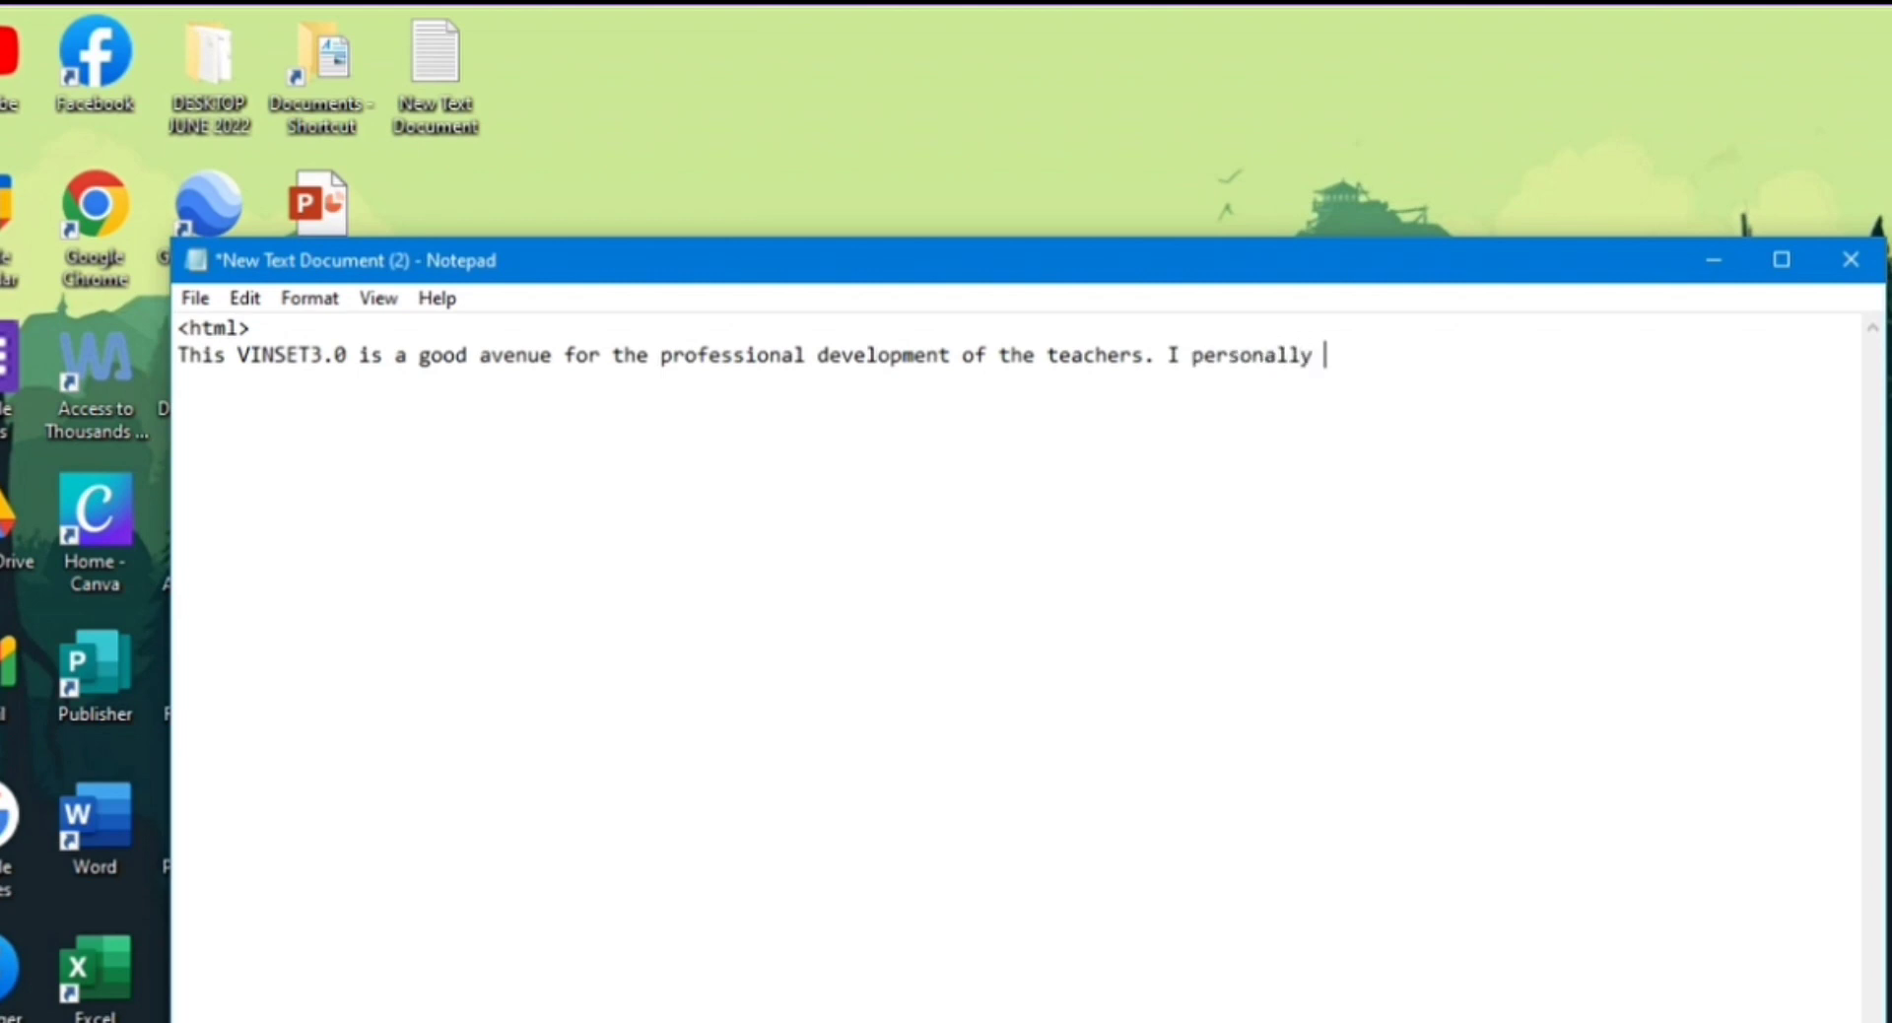
text(e)
key(BackSpace)
text(heard f)
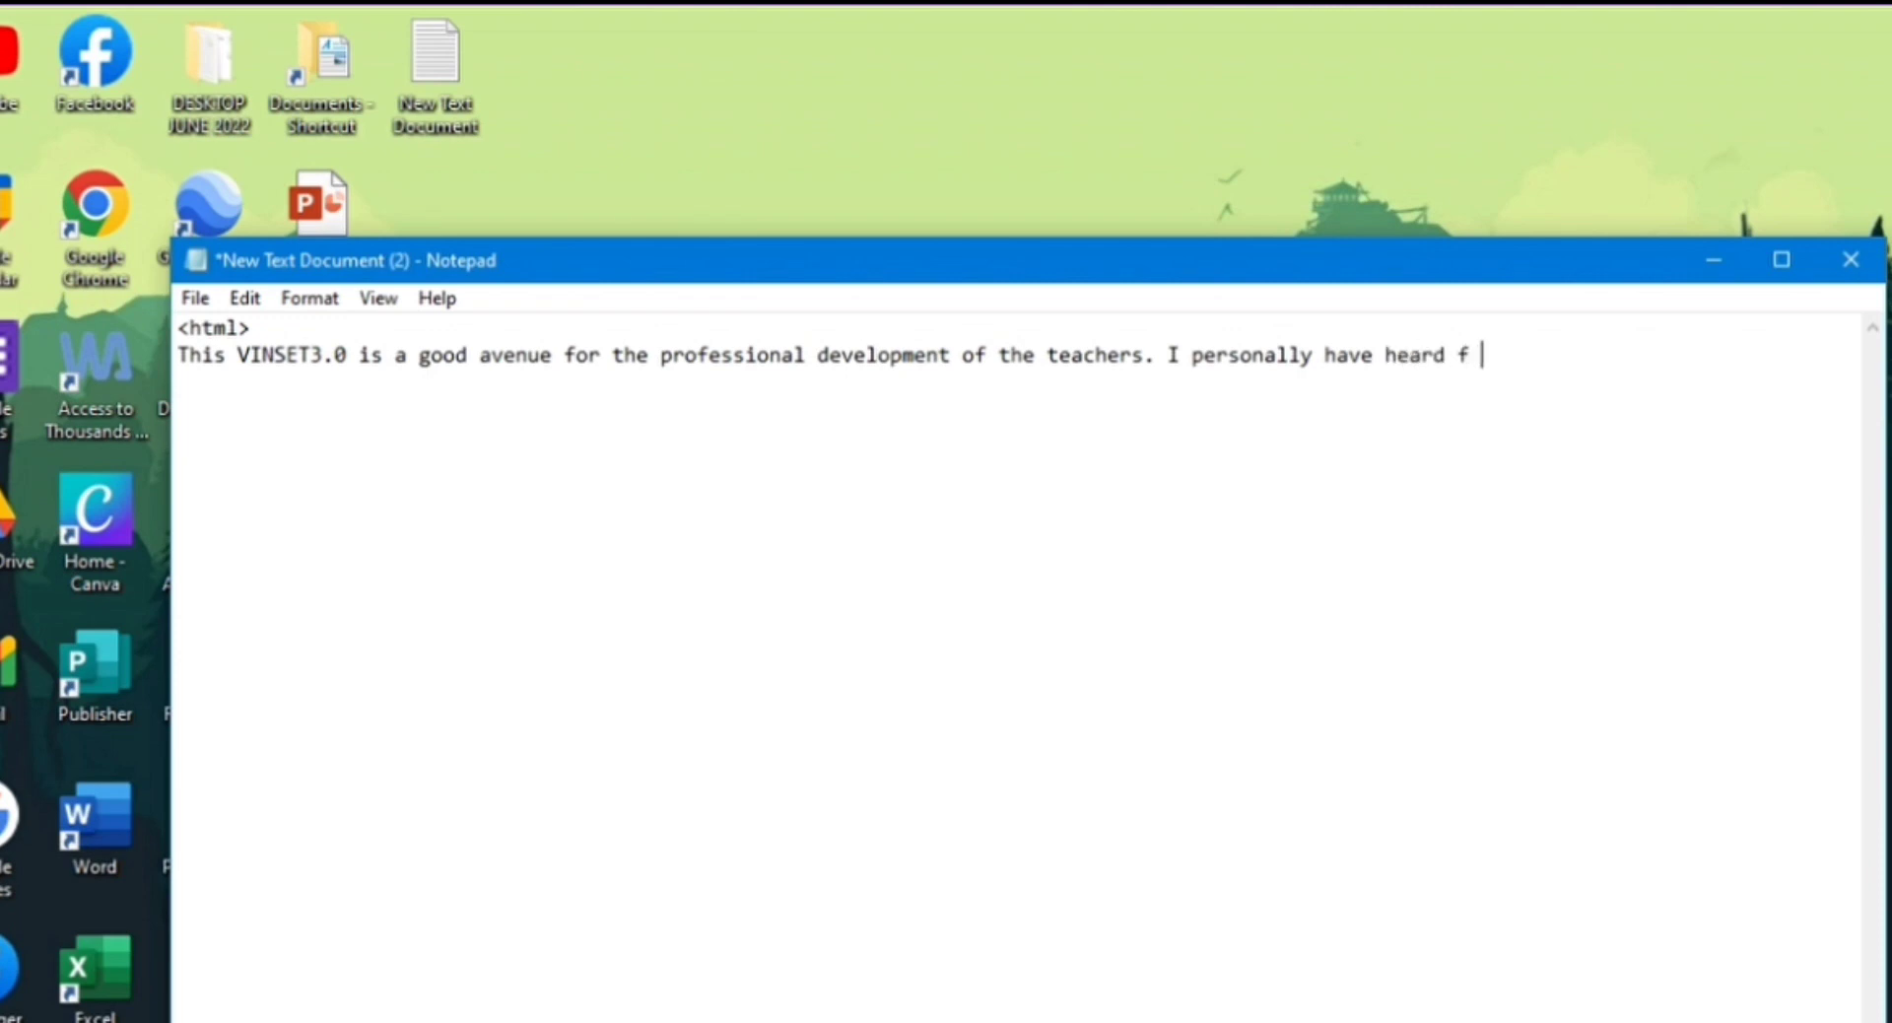
key(BackSpace)
key(BackSpace)
text(of the digital and online platformed)
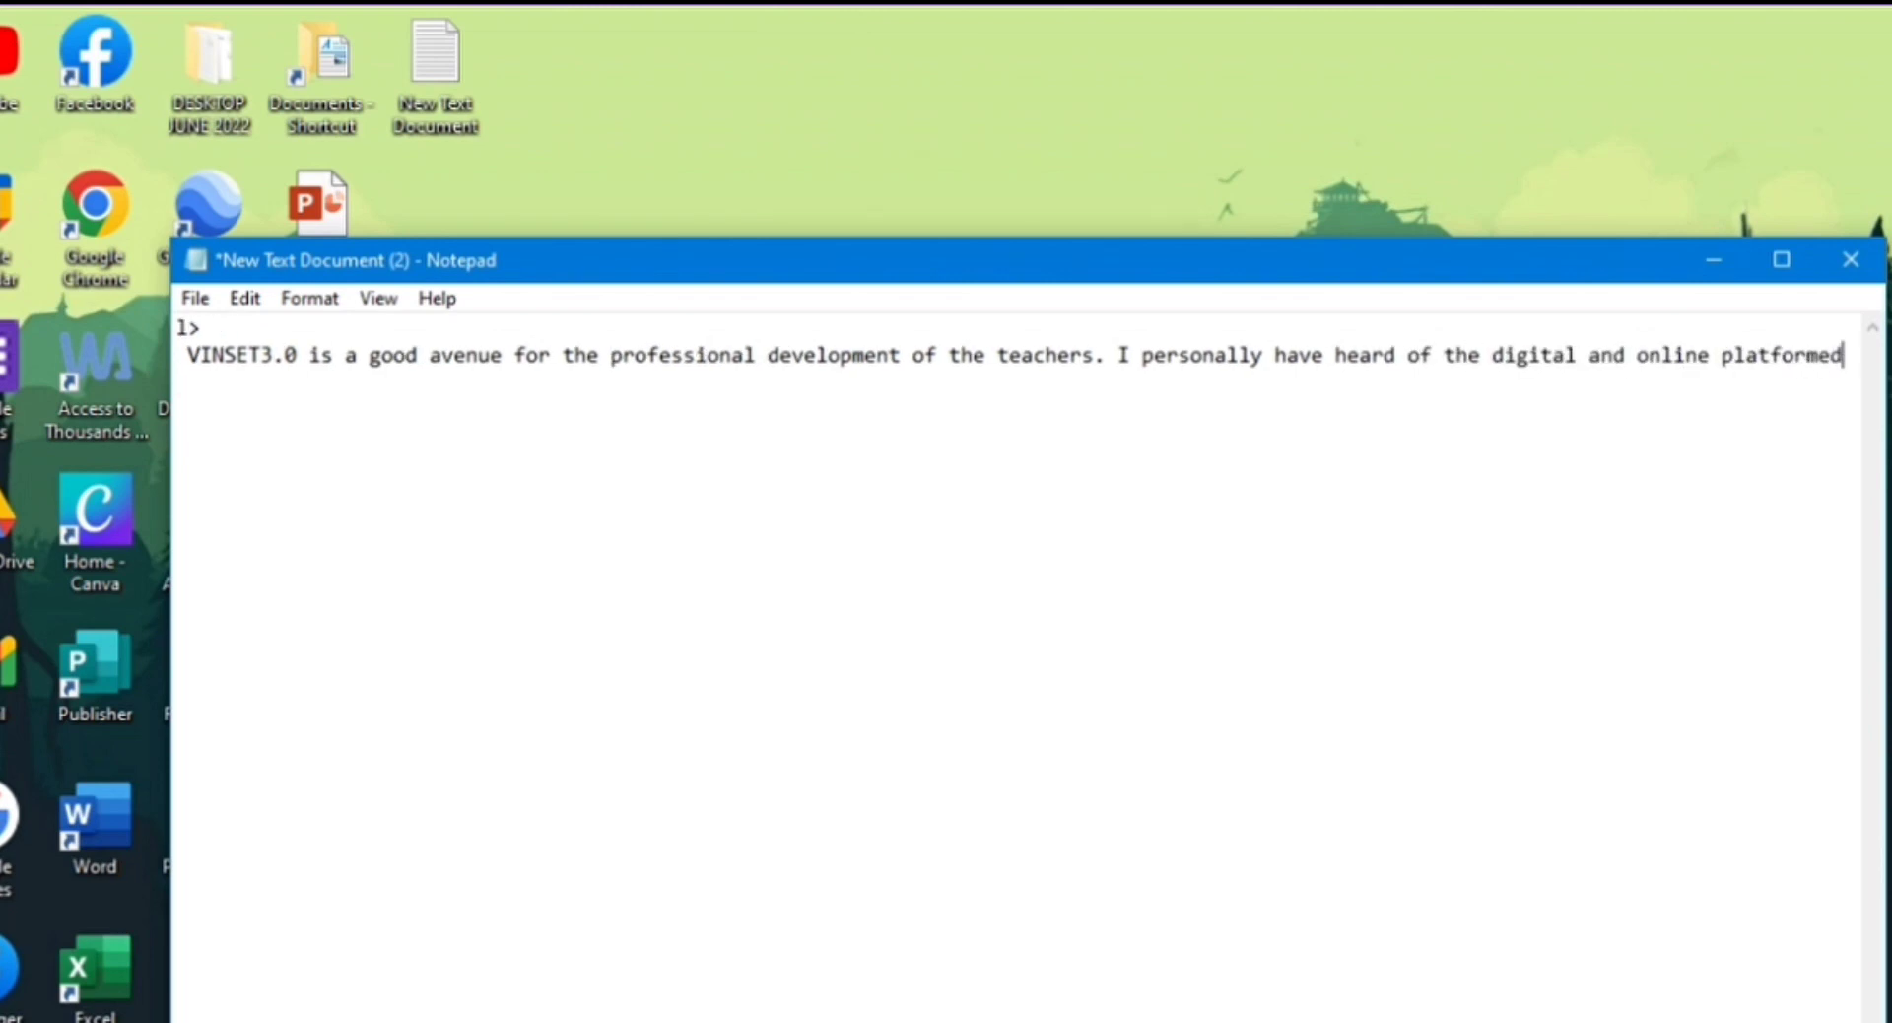
key(BackSpace)
key(BackSpace)
text(being discussed during the training before but I don't have the opportunity to)
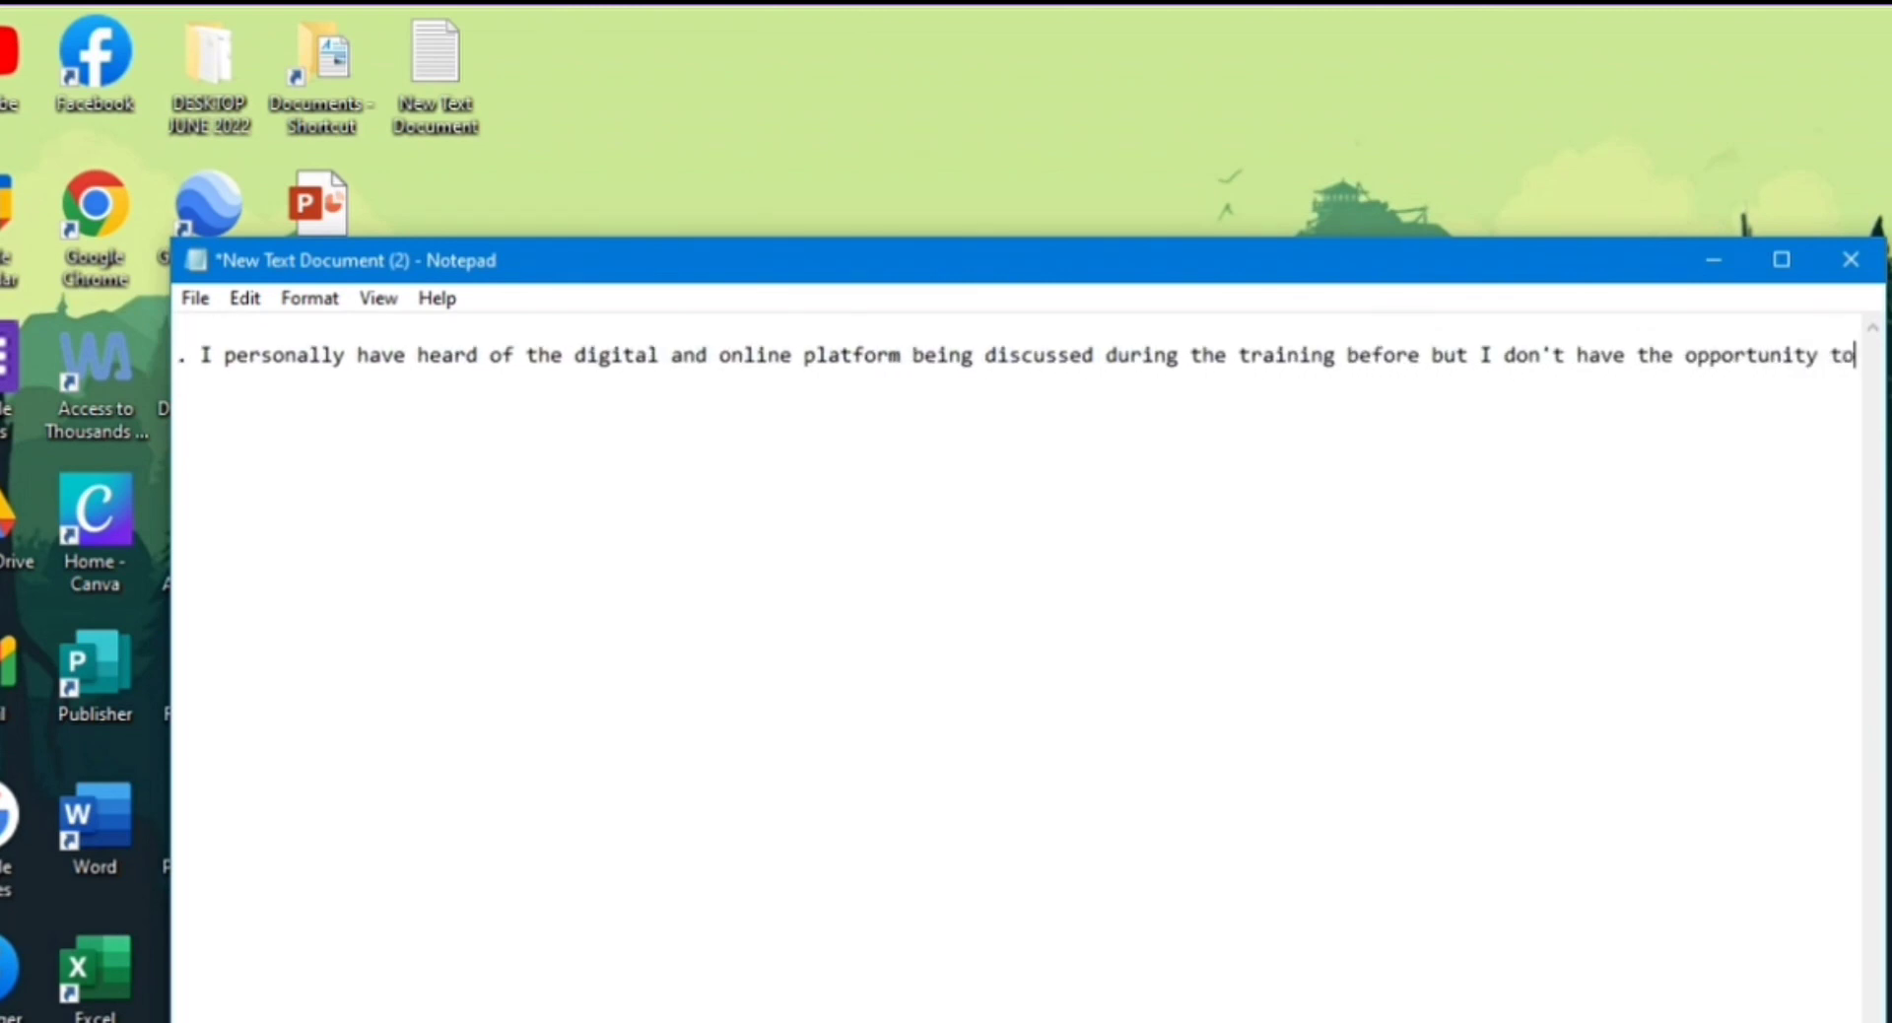
Continue the reflection with understanding the platforms through the VINSET 3.0 presentors' expertise and learning 21st century digital skills during the 4 days In-service experience
text( grasp the gist of them, now I feel so privilege becuase I was able to understand)
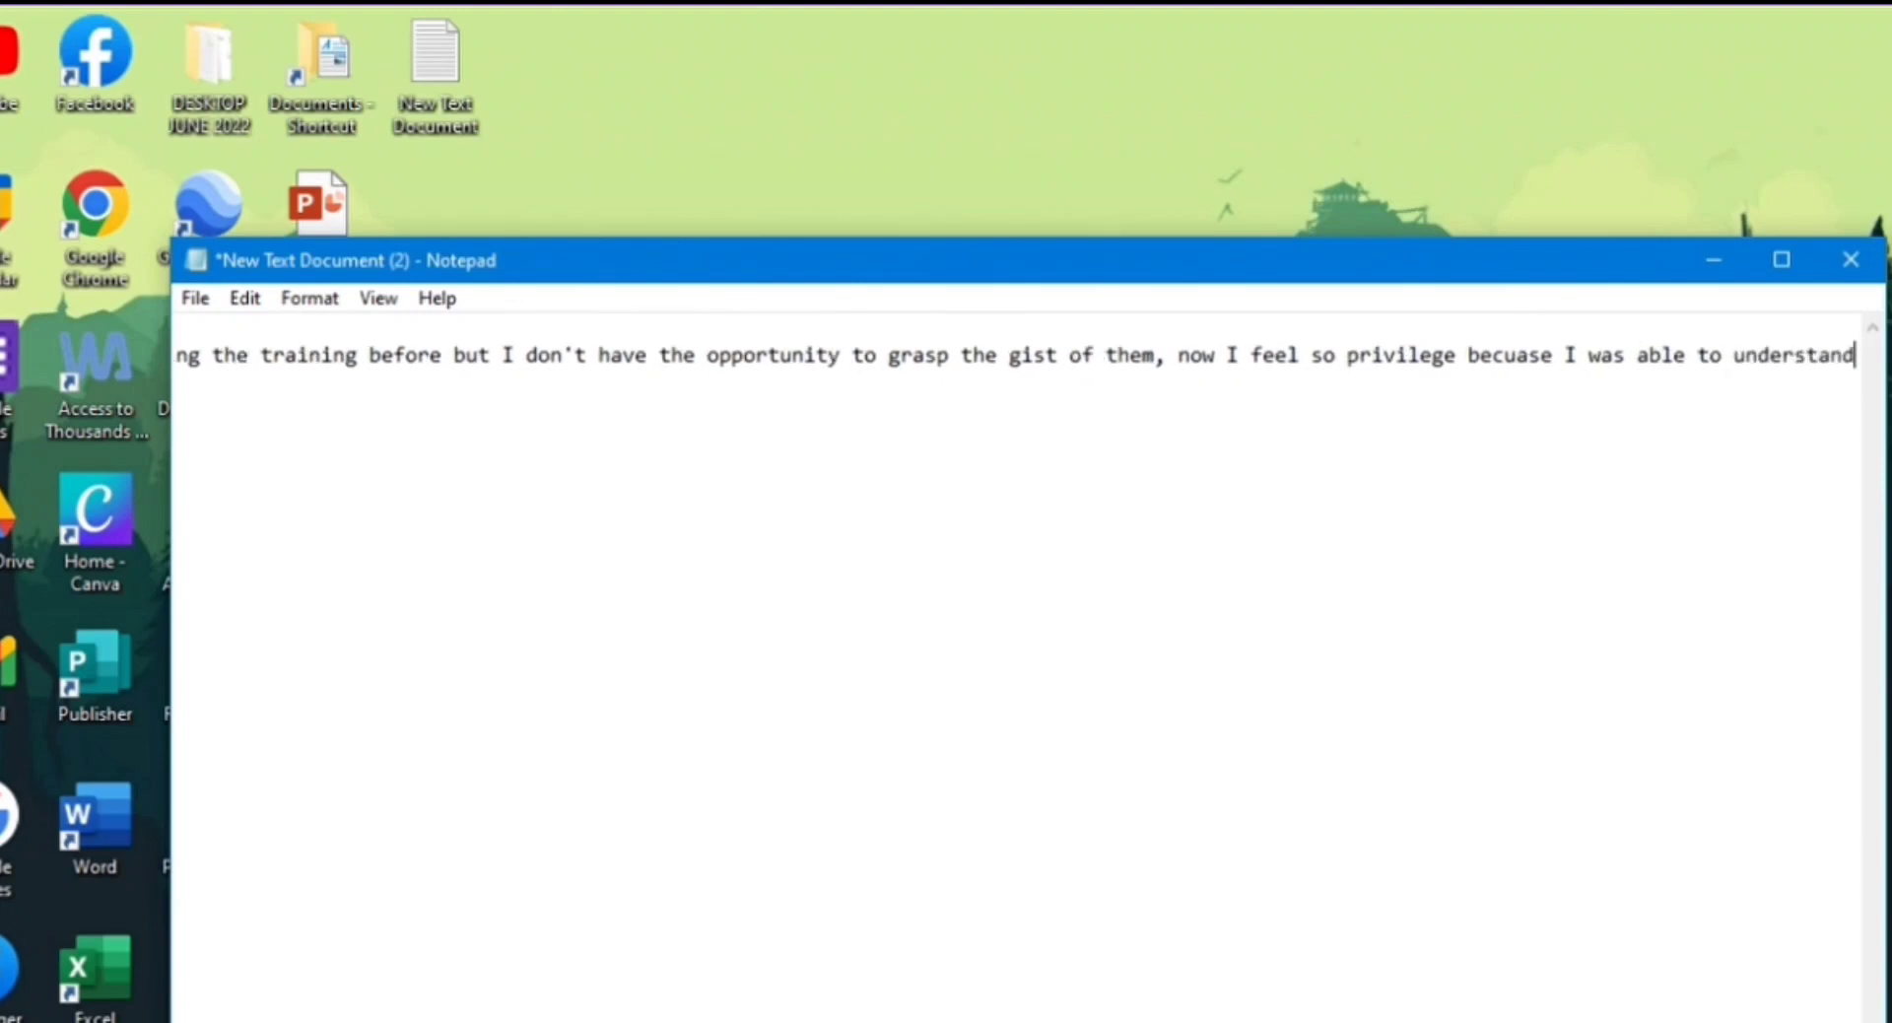
text( fully those mentioned platforms because of the expertise of the VINSET 3.0 speaker/ )
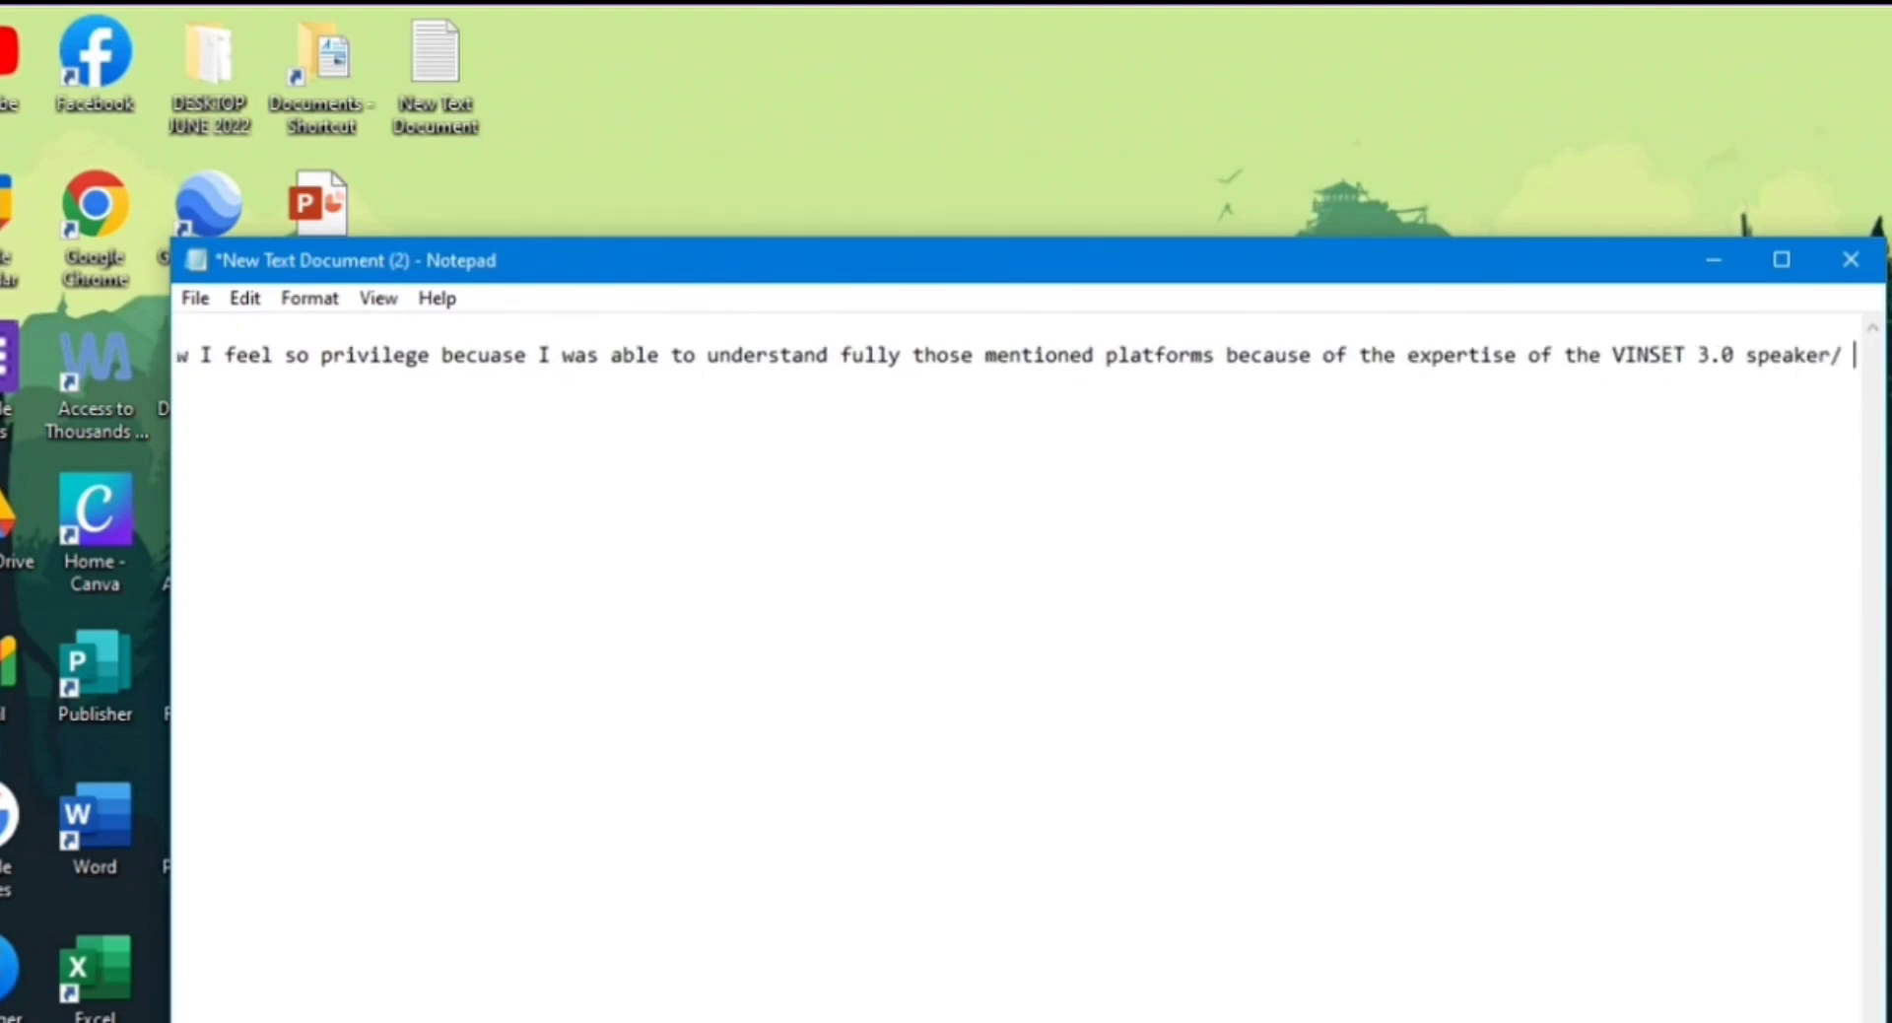
text(presentors. In my 4 days In-service experience, I was able to)
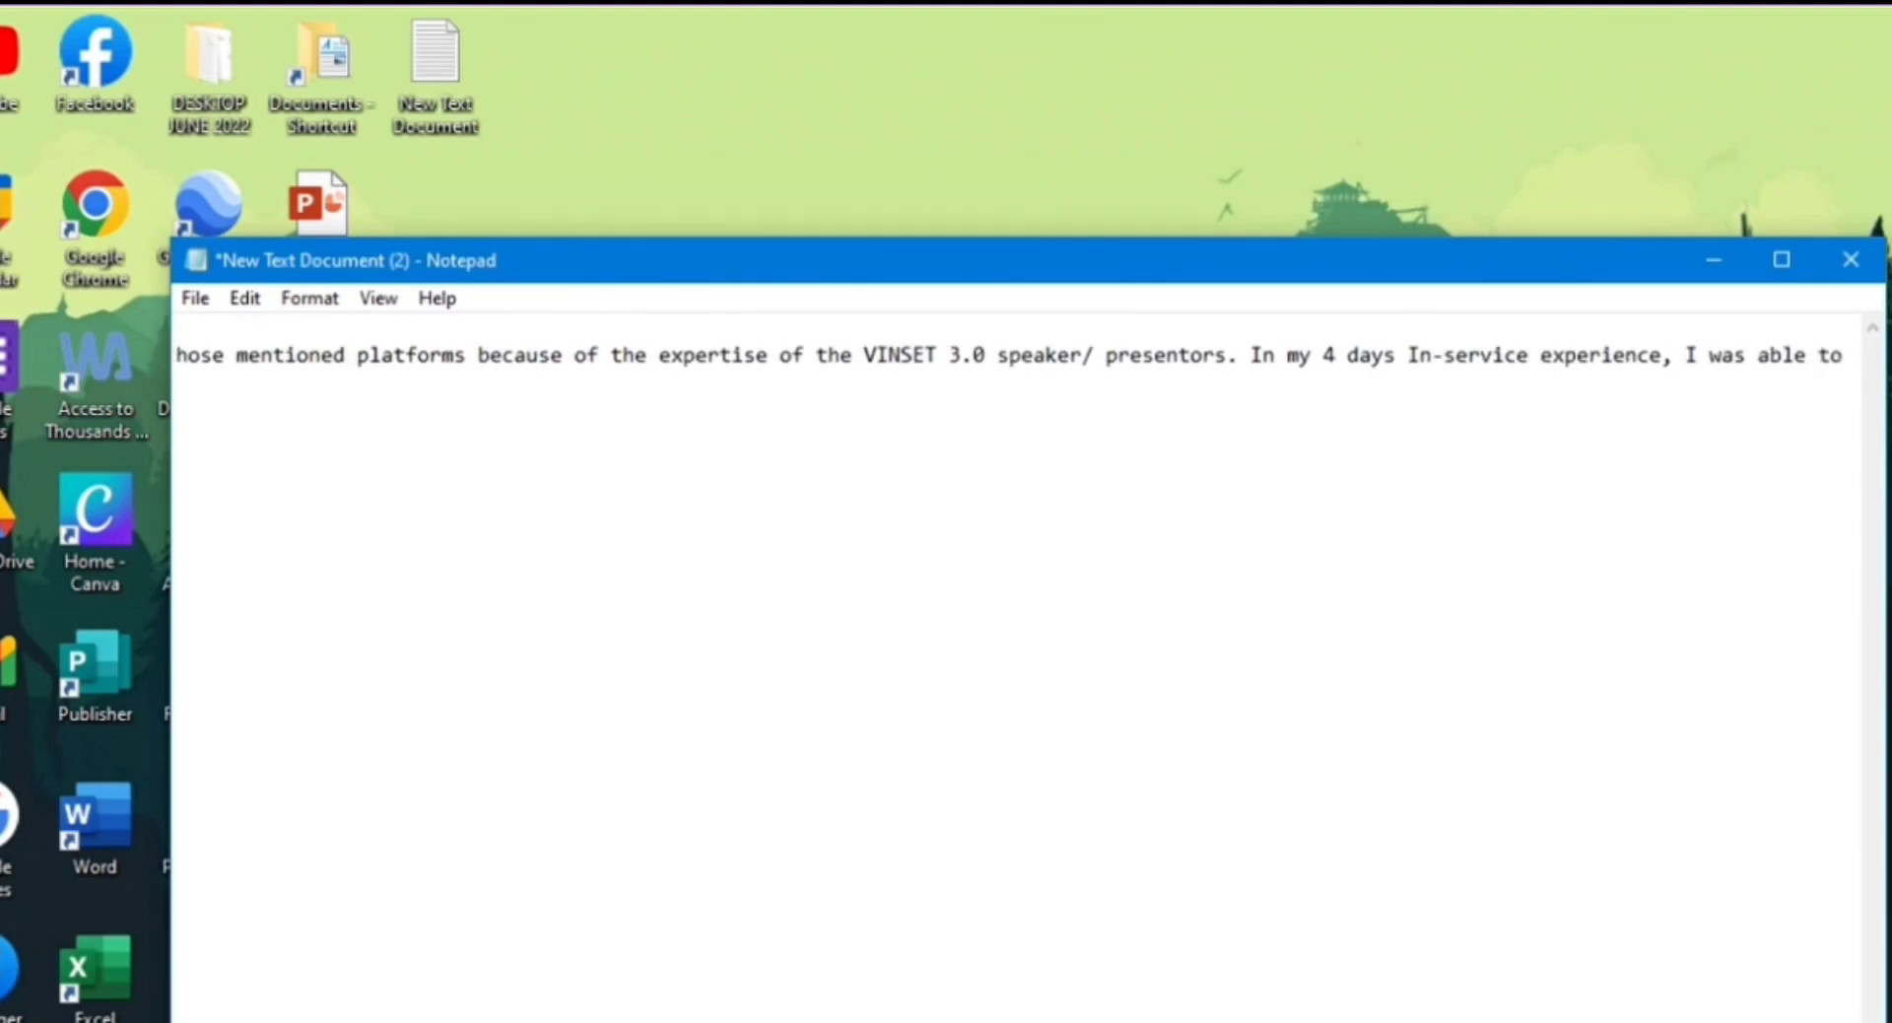
text( learn 21st century digital skills that is highly needed with my teaching career. I)
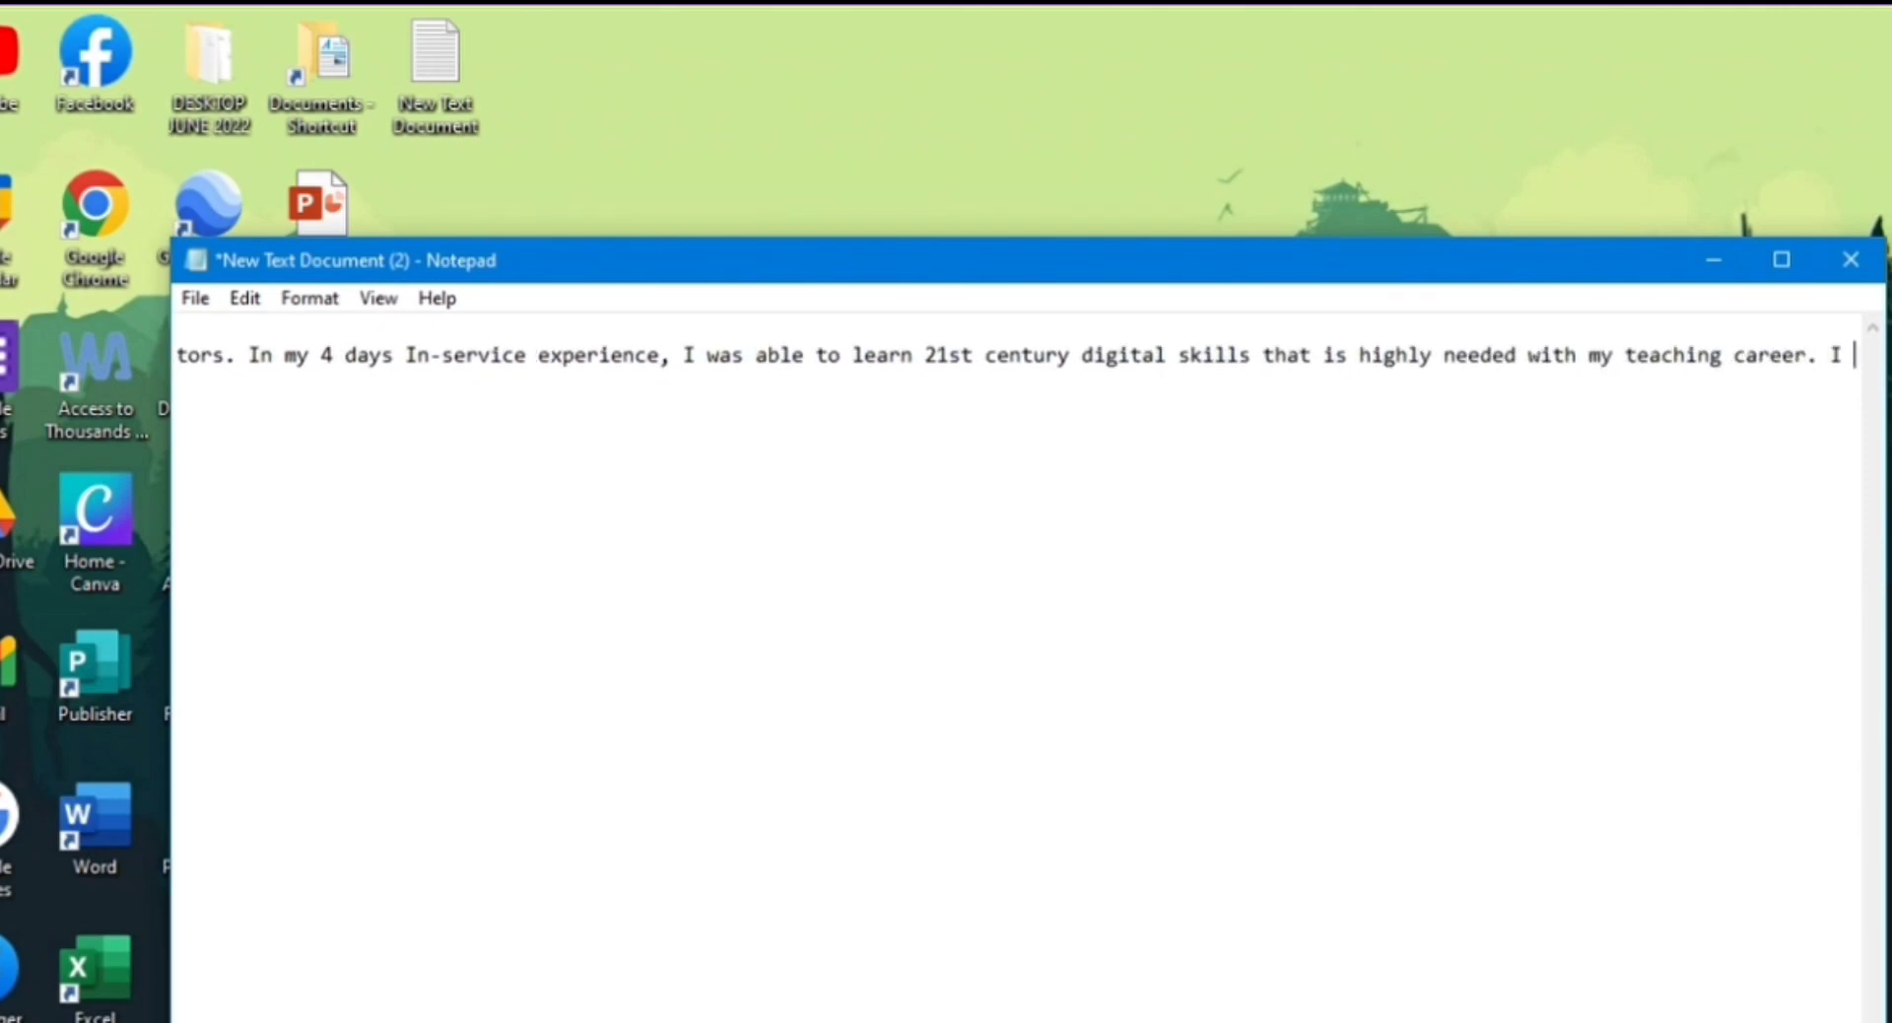
End the document with the closing </html> tag on its own line below the reflection text
key(ctrl+End)
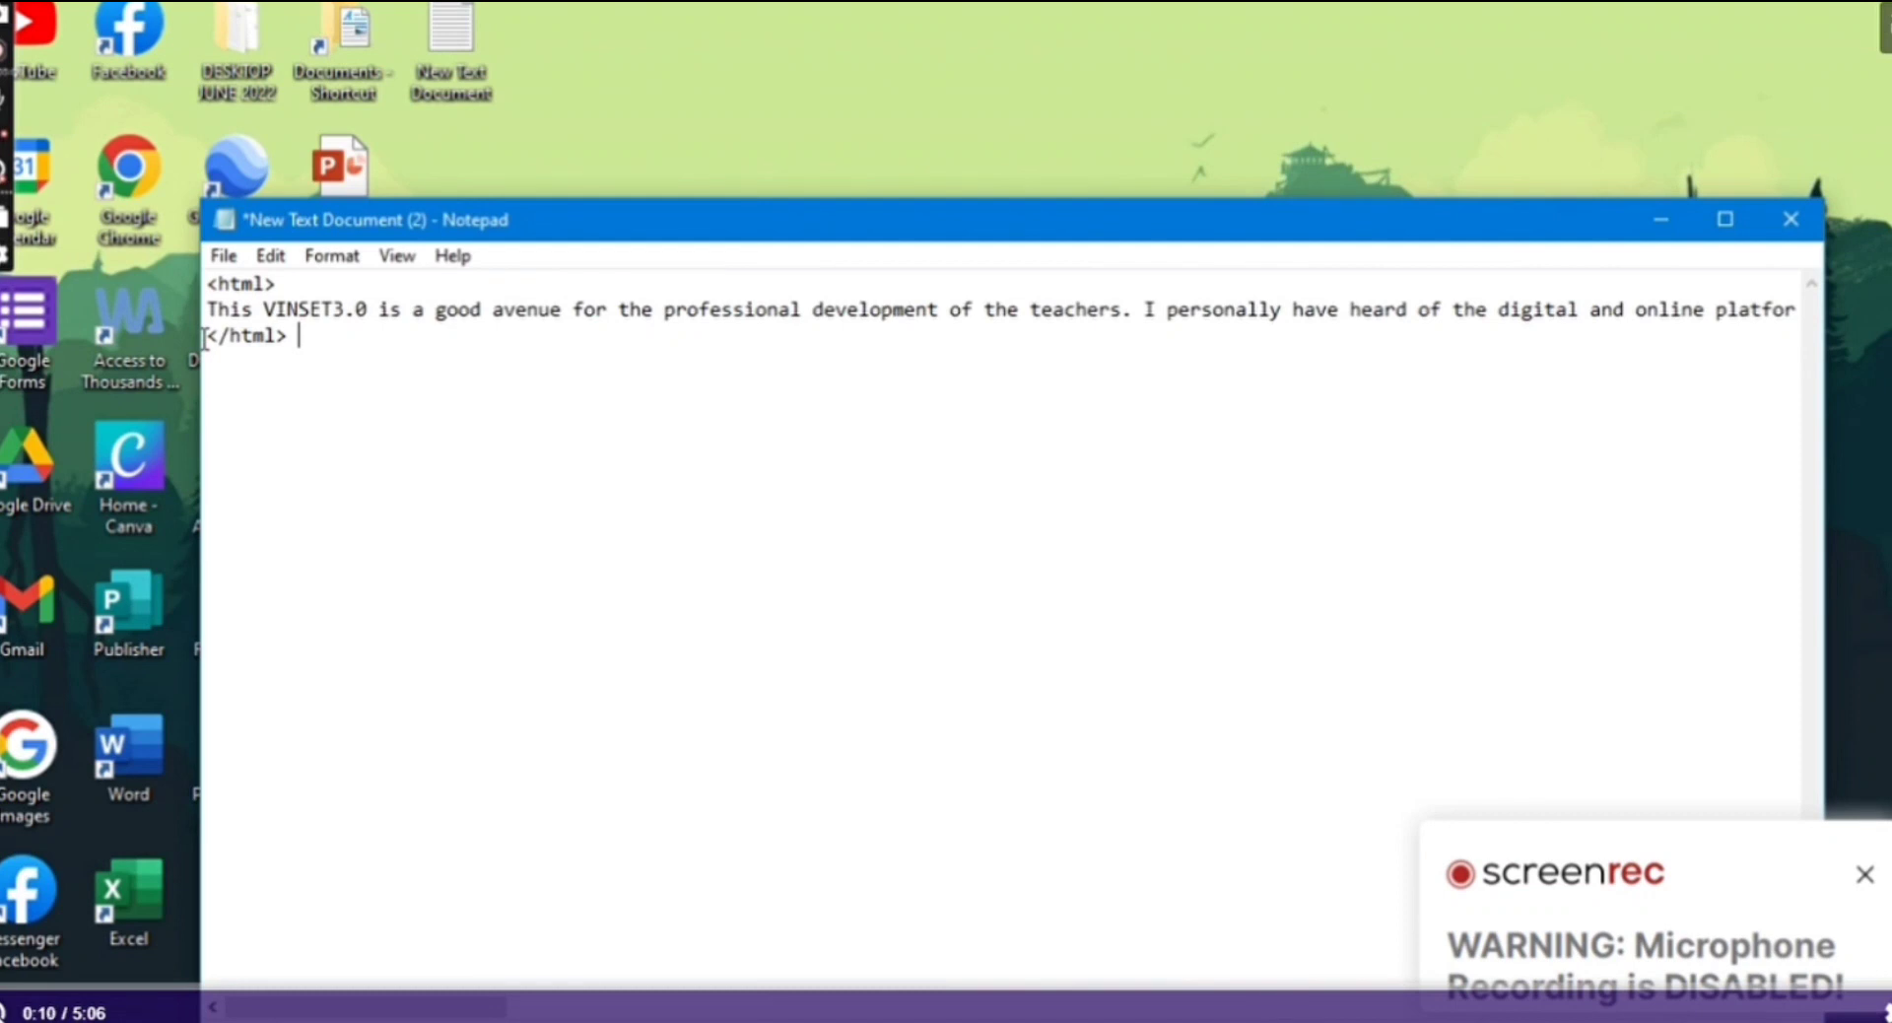
drag(204, 336, 344, 335)
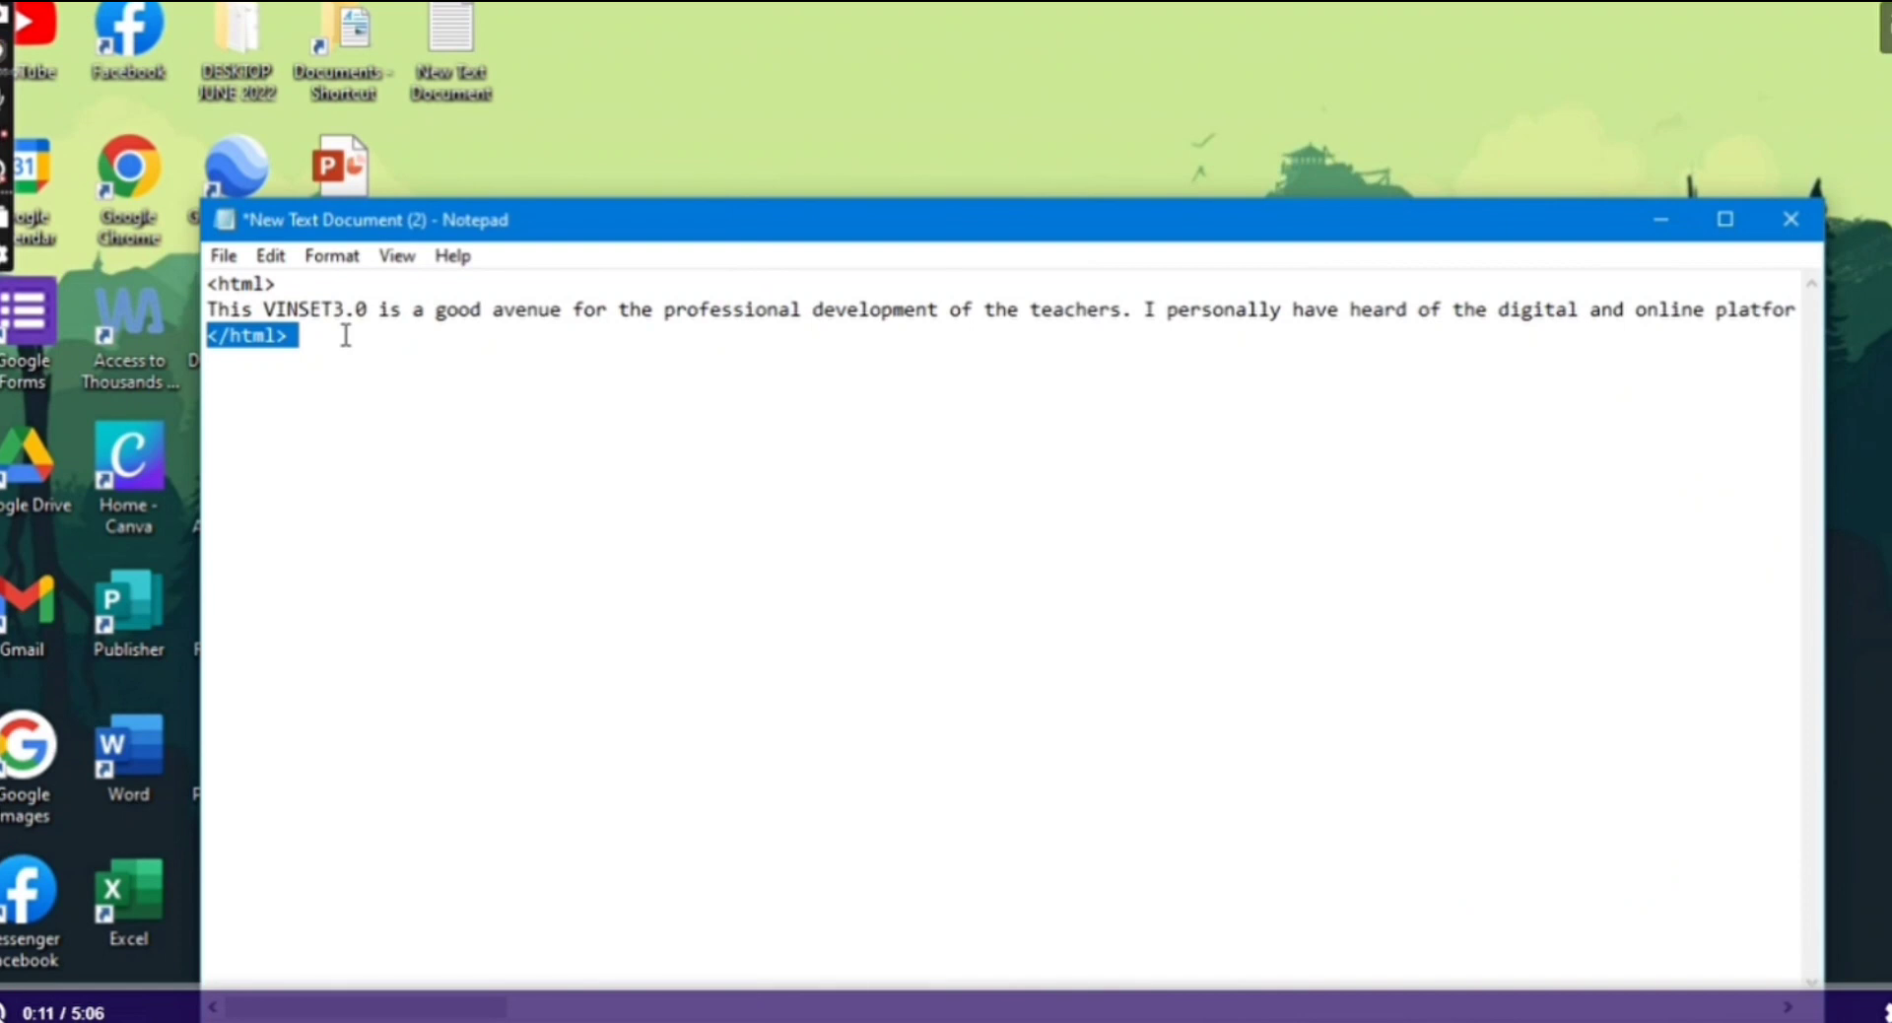
click(350, 407)
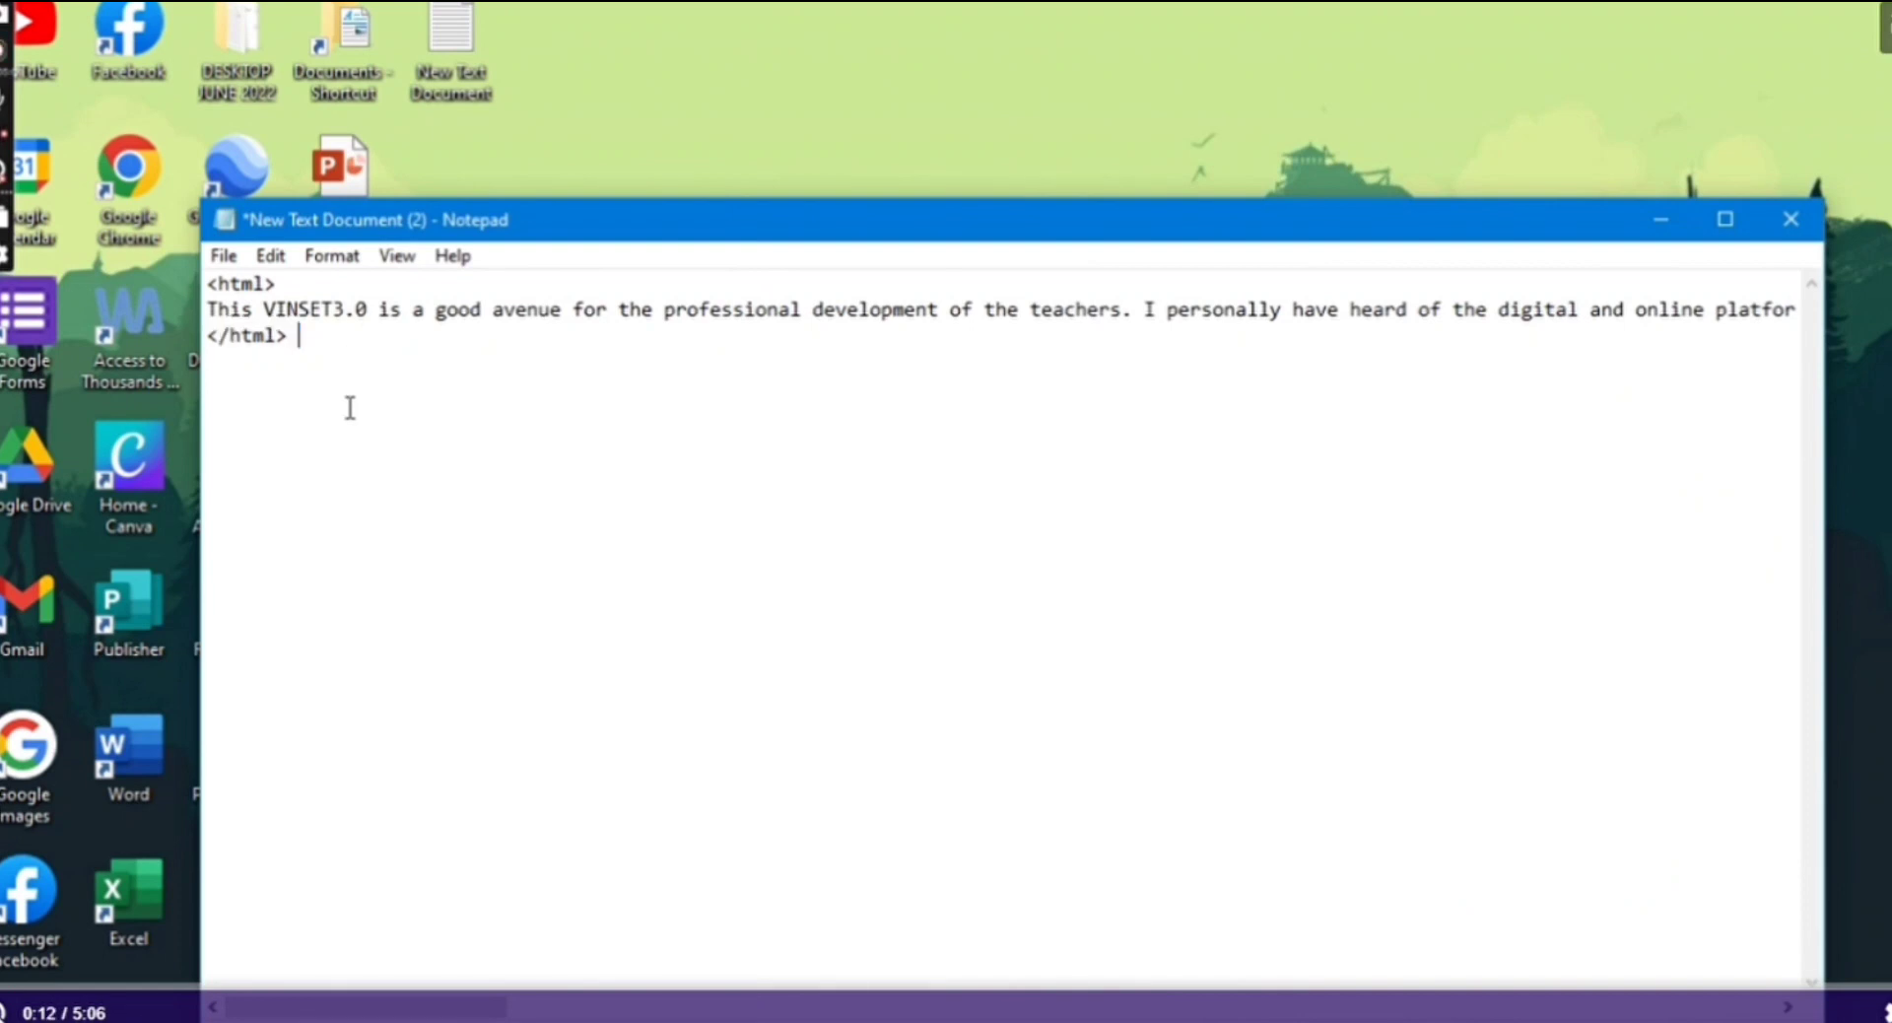
Save the document to the Desktop as index.html and minimize the Notepad window
click(223, 255)
click(333, 418)
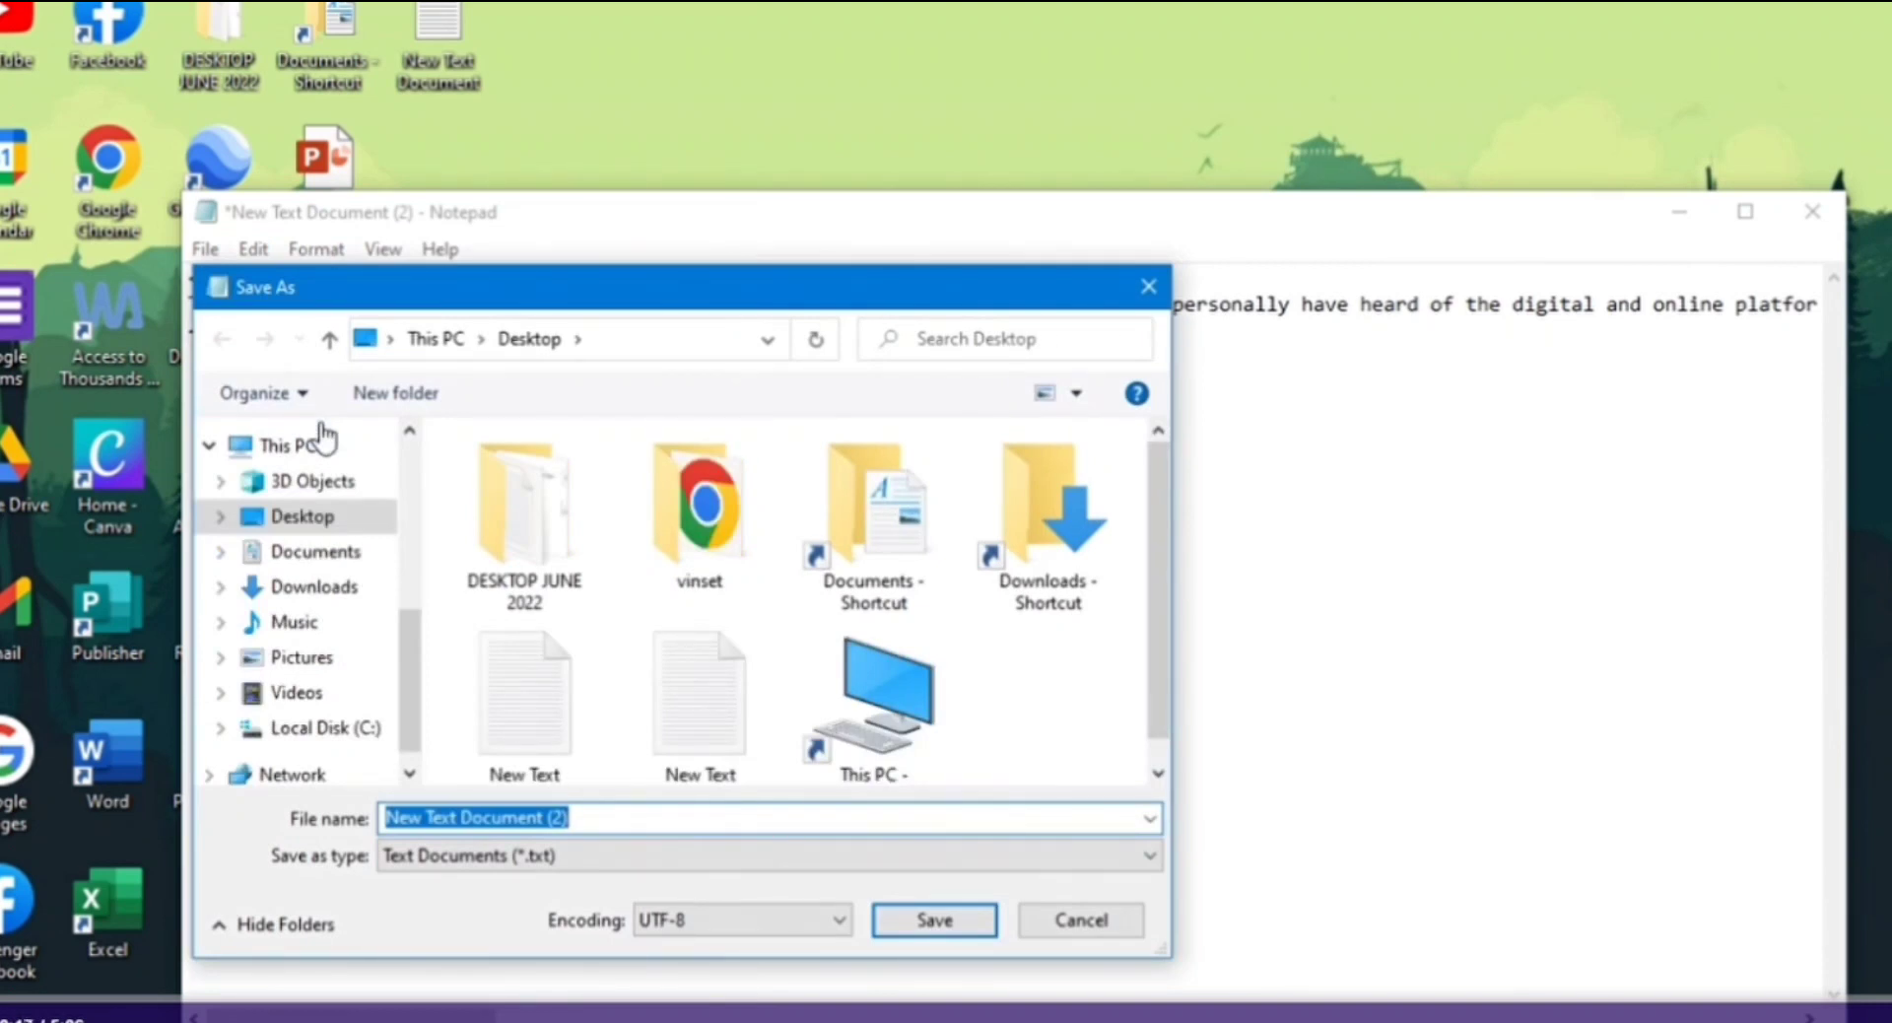
text(index)
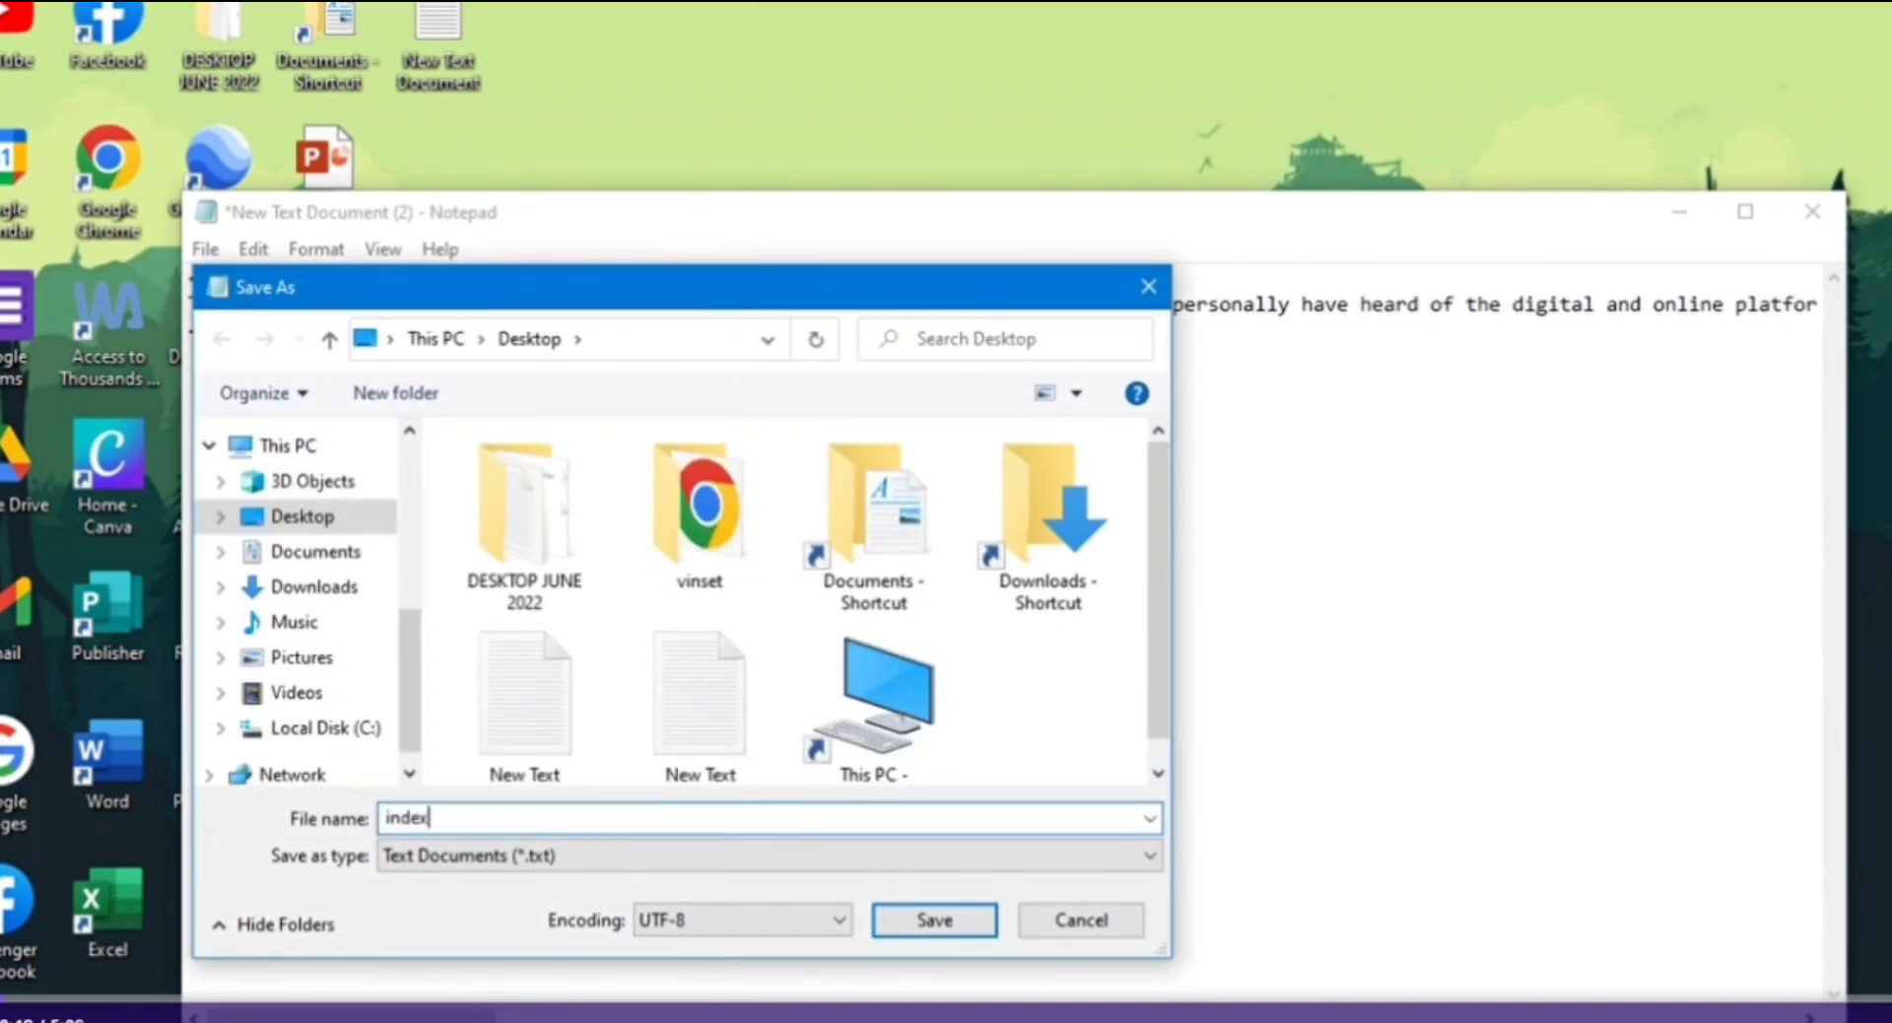
text(.html)
click(510, 855)
click(317, 522)
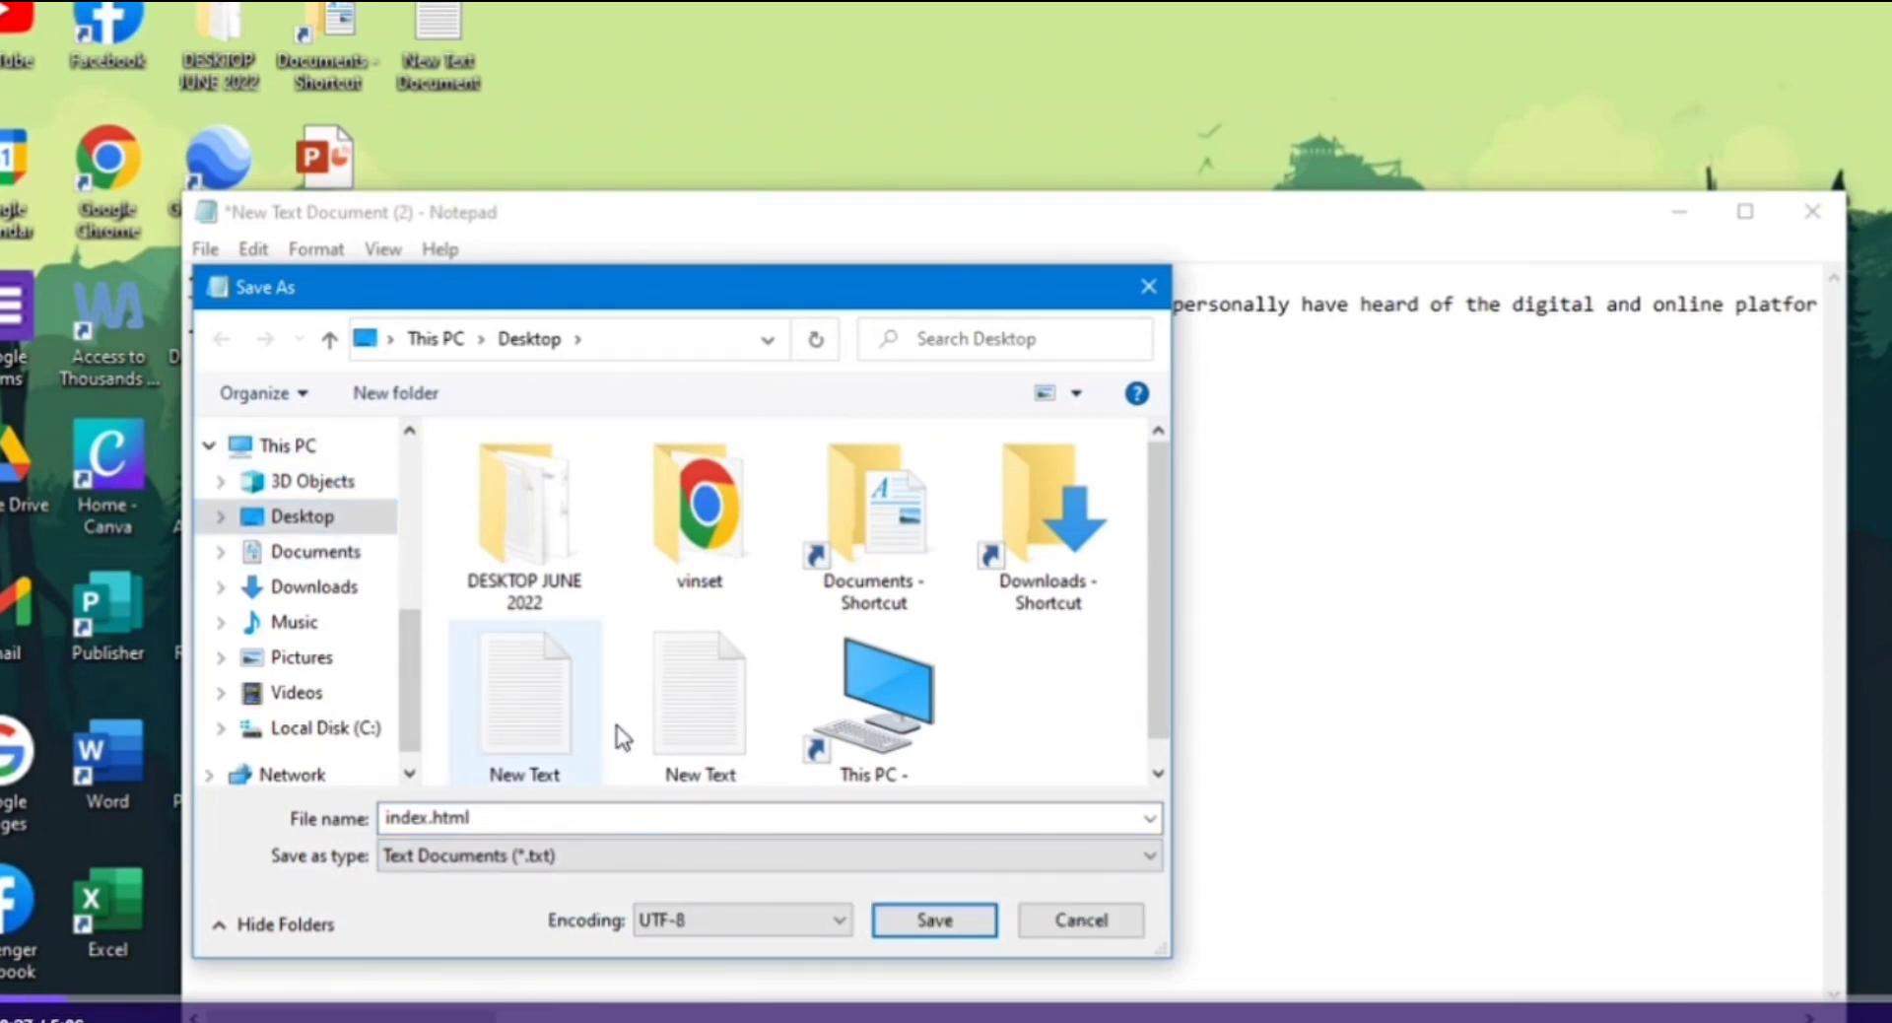
click(946, 910)
click(1686, 215)
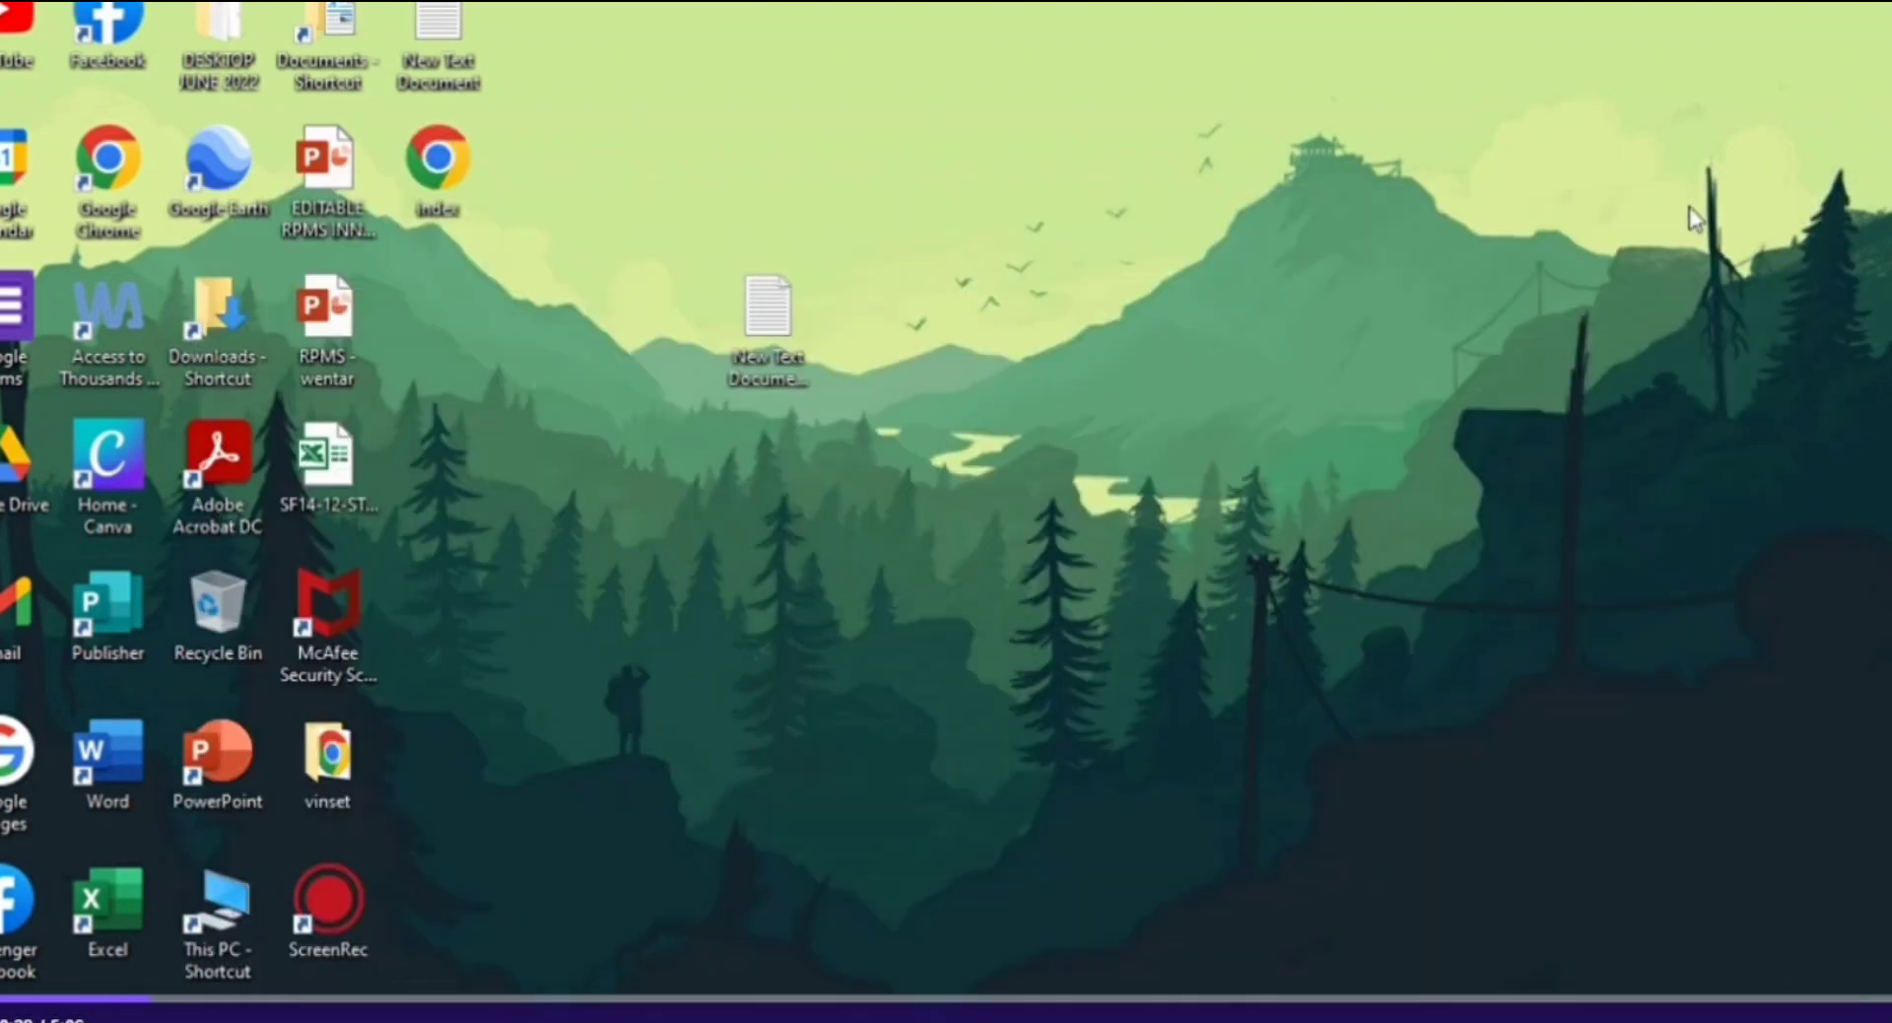
Create a new folder named vinset3.o on the Desktop
click(783, 311)
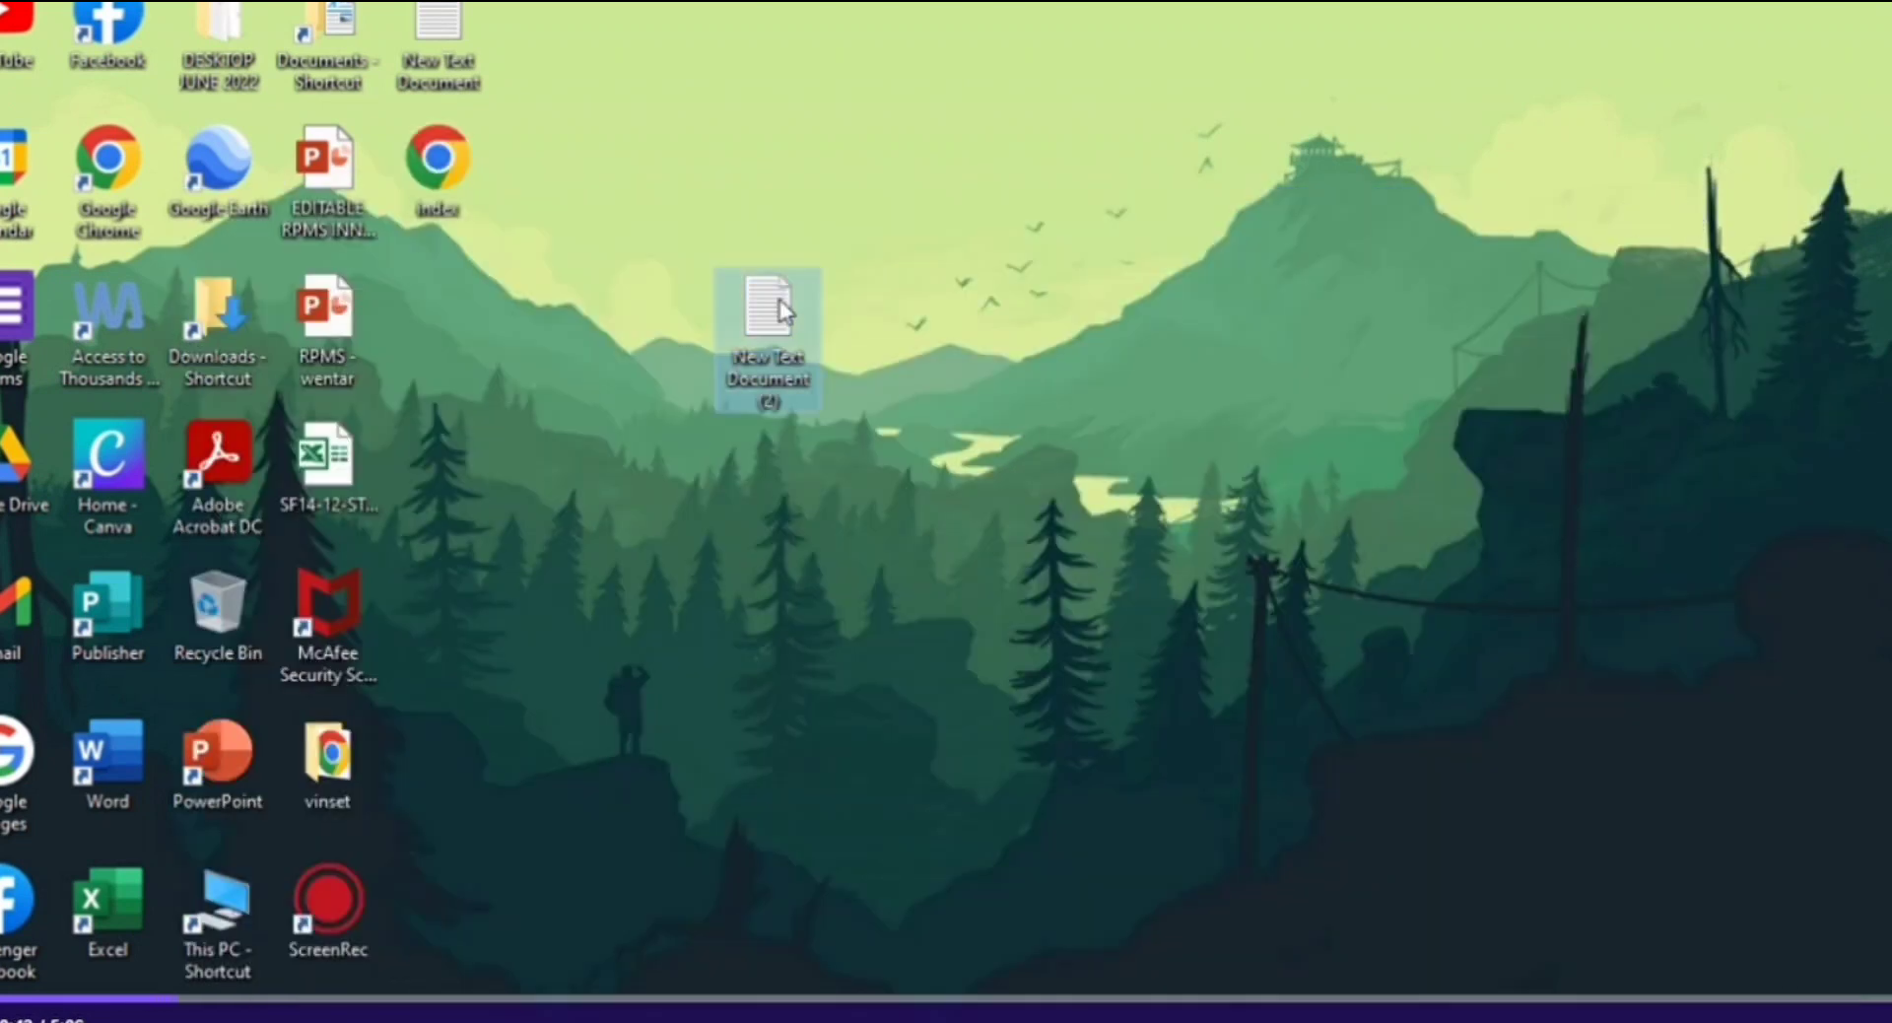
click(1077, 258)
right_click(1078, 254)
mouse_move(1271, 596)
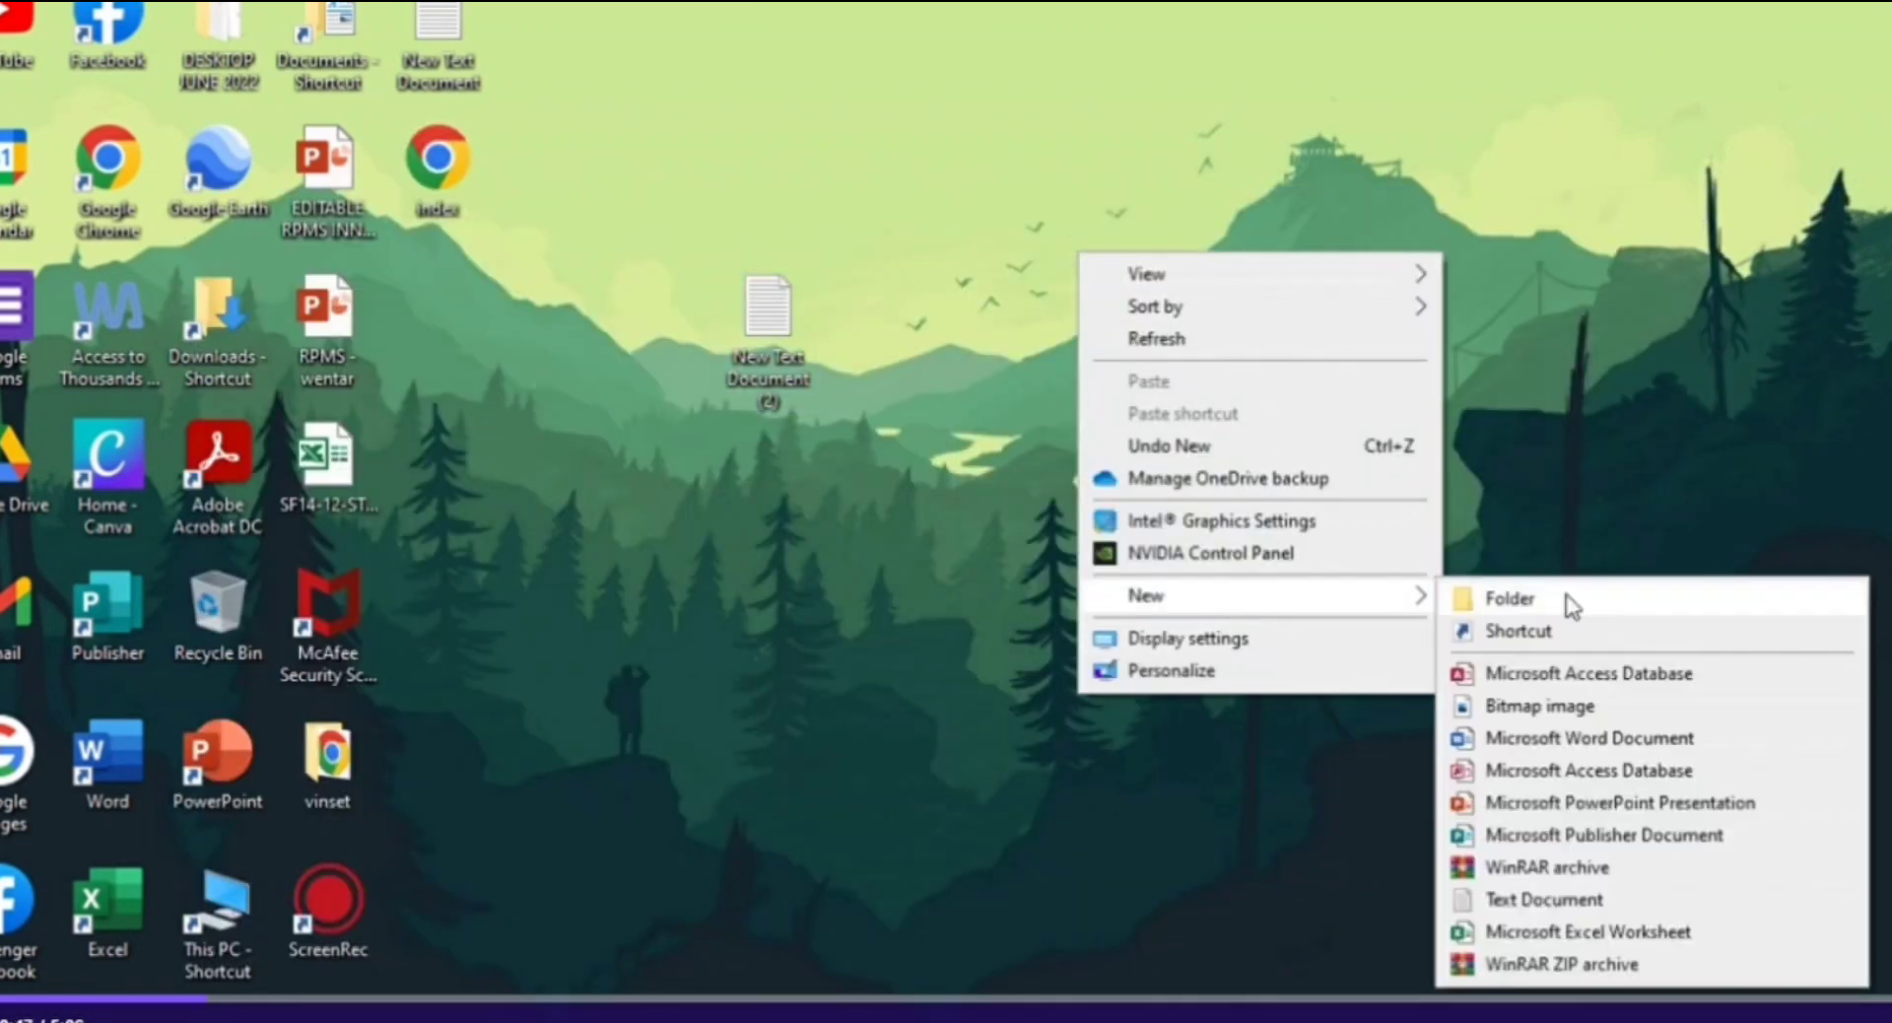
click(1567, 596)
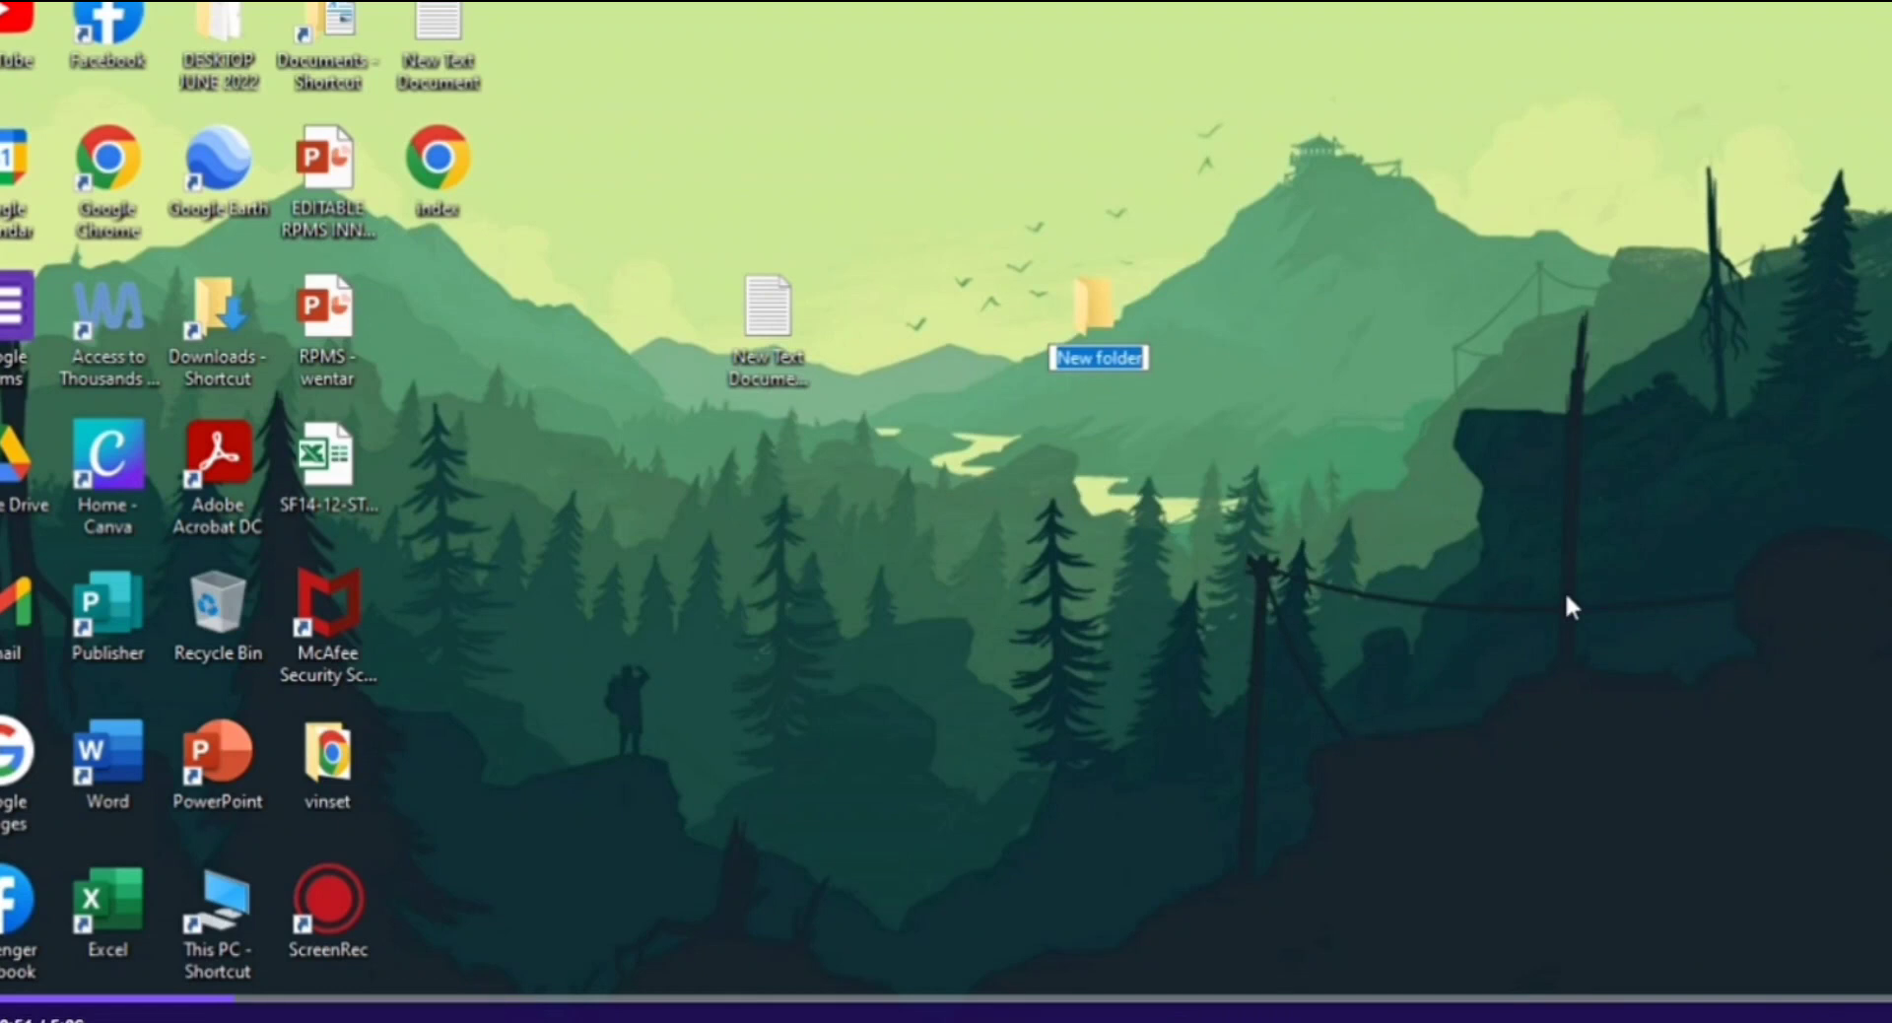
text(vinset3.)
text(o)
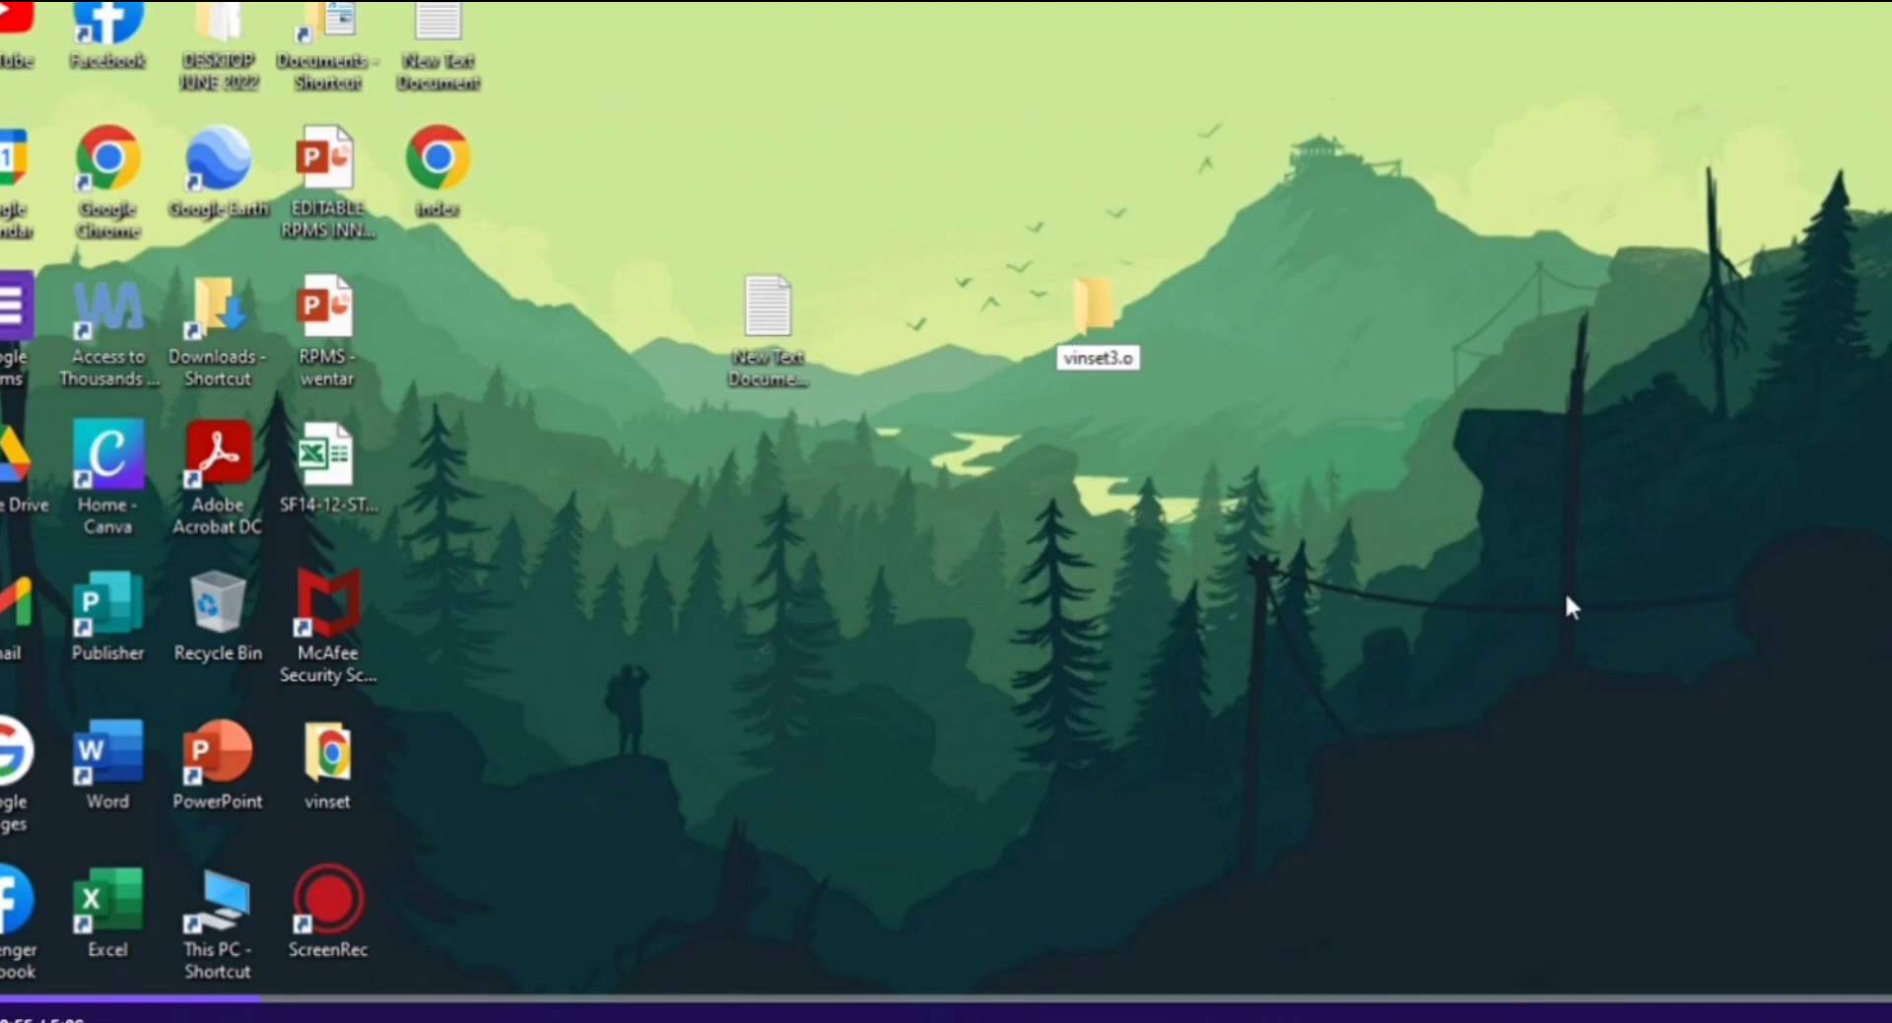
key(Return)
click(1187, 618)
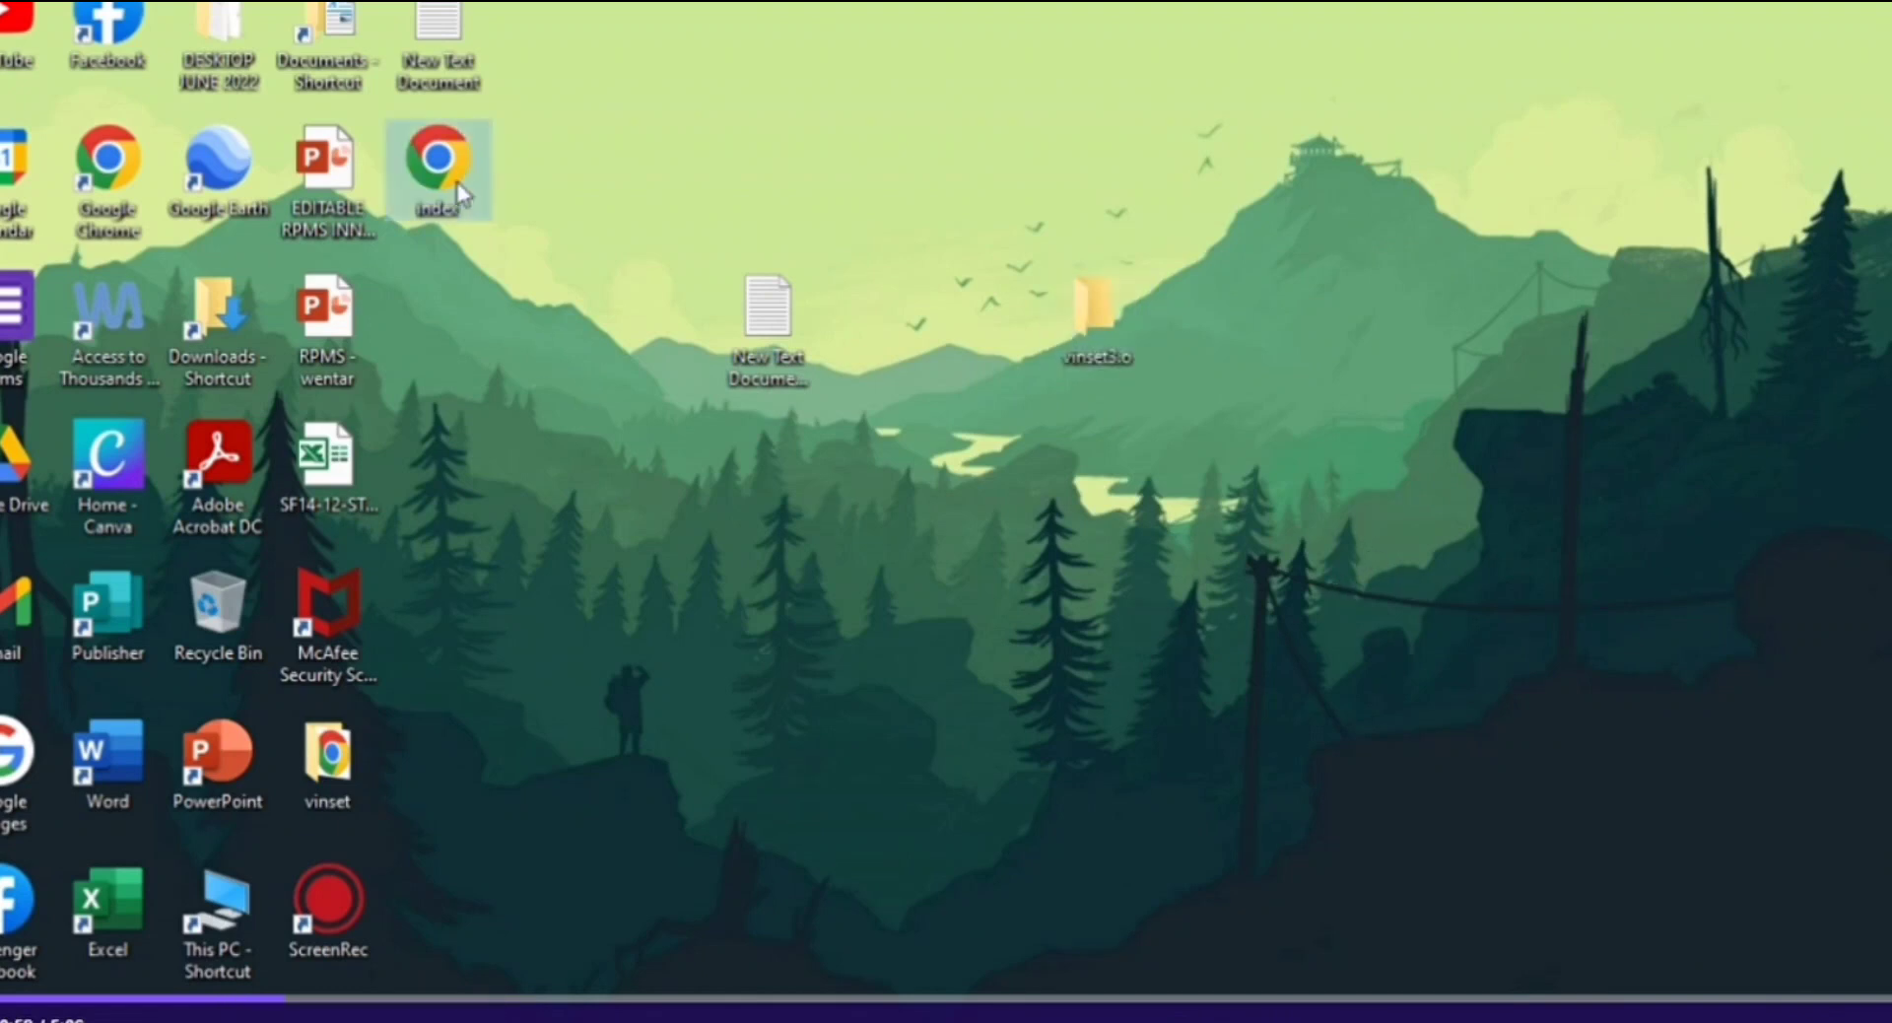
Move index and New Text Document (2) into the vinset3.o folder, and open its index file in the browser
drag(777, 330, 1072, 326)
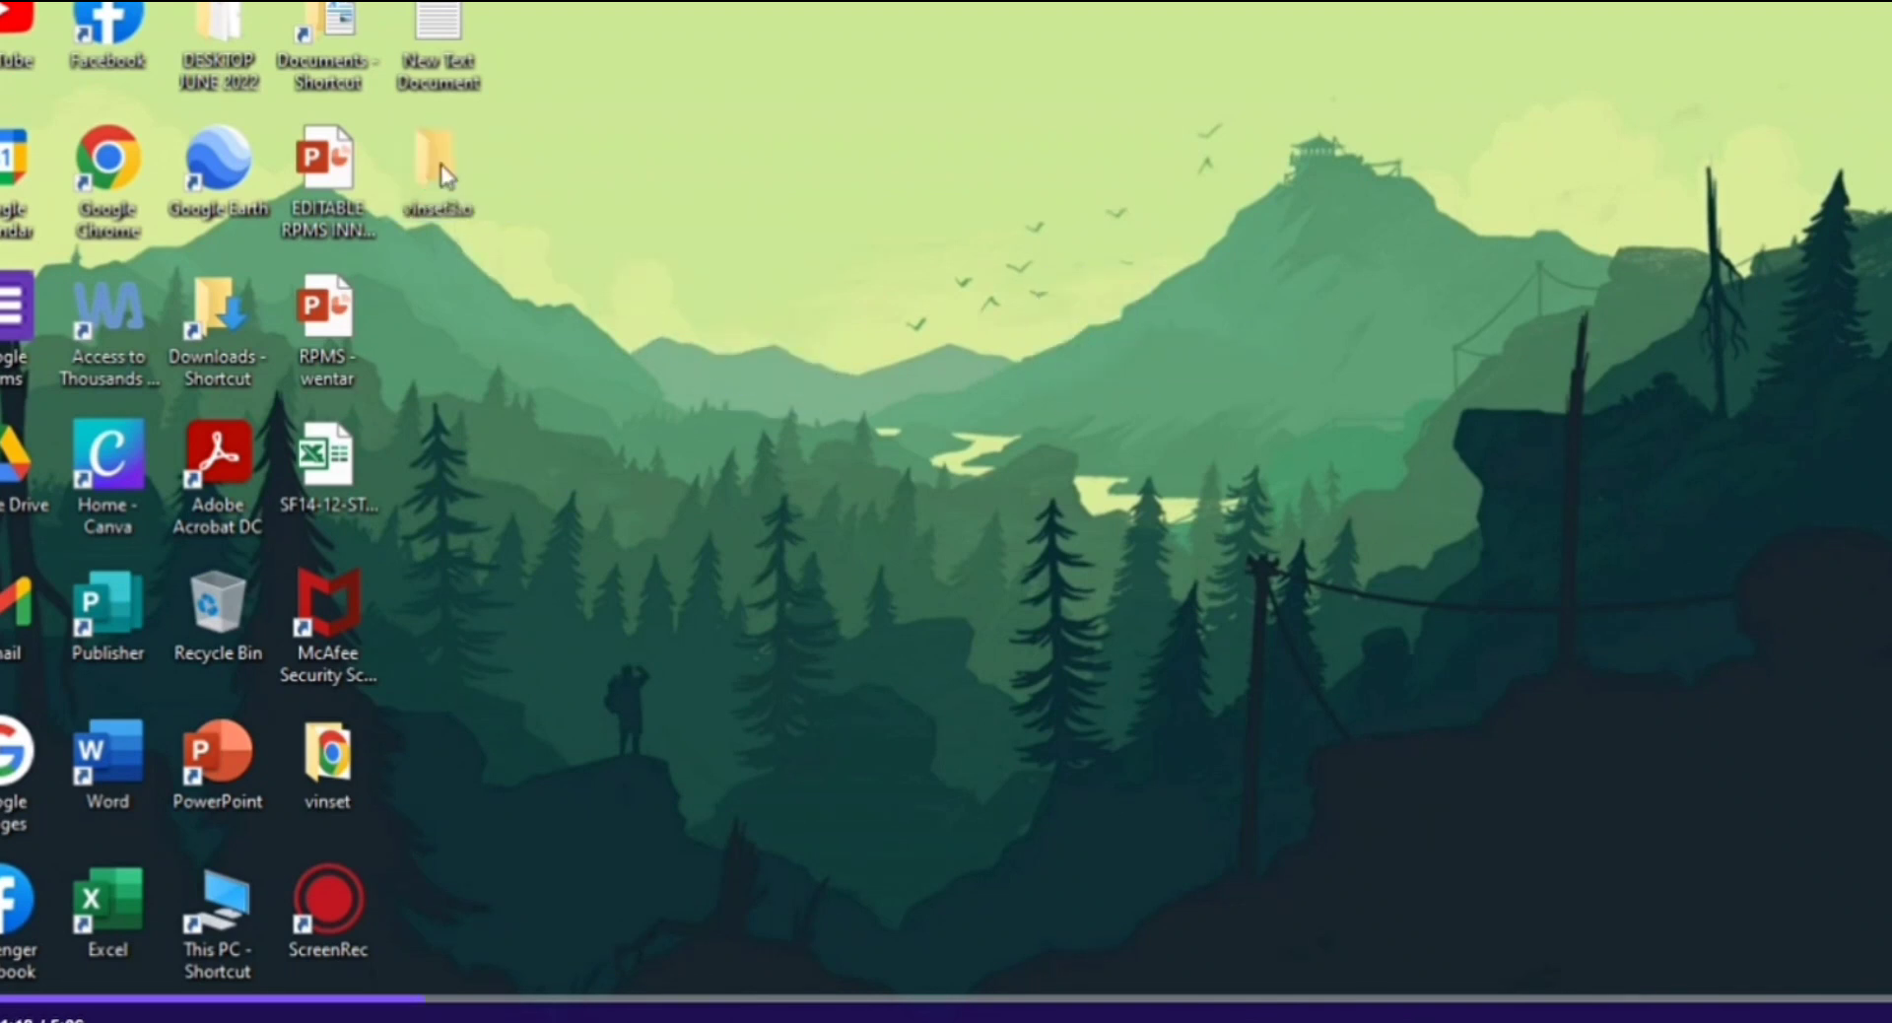
double_click(440, 163)
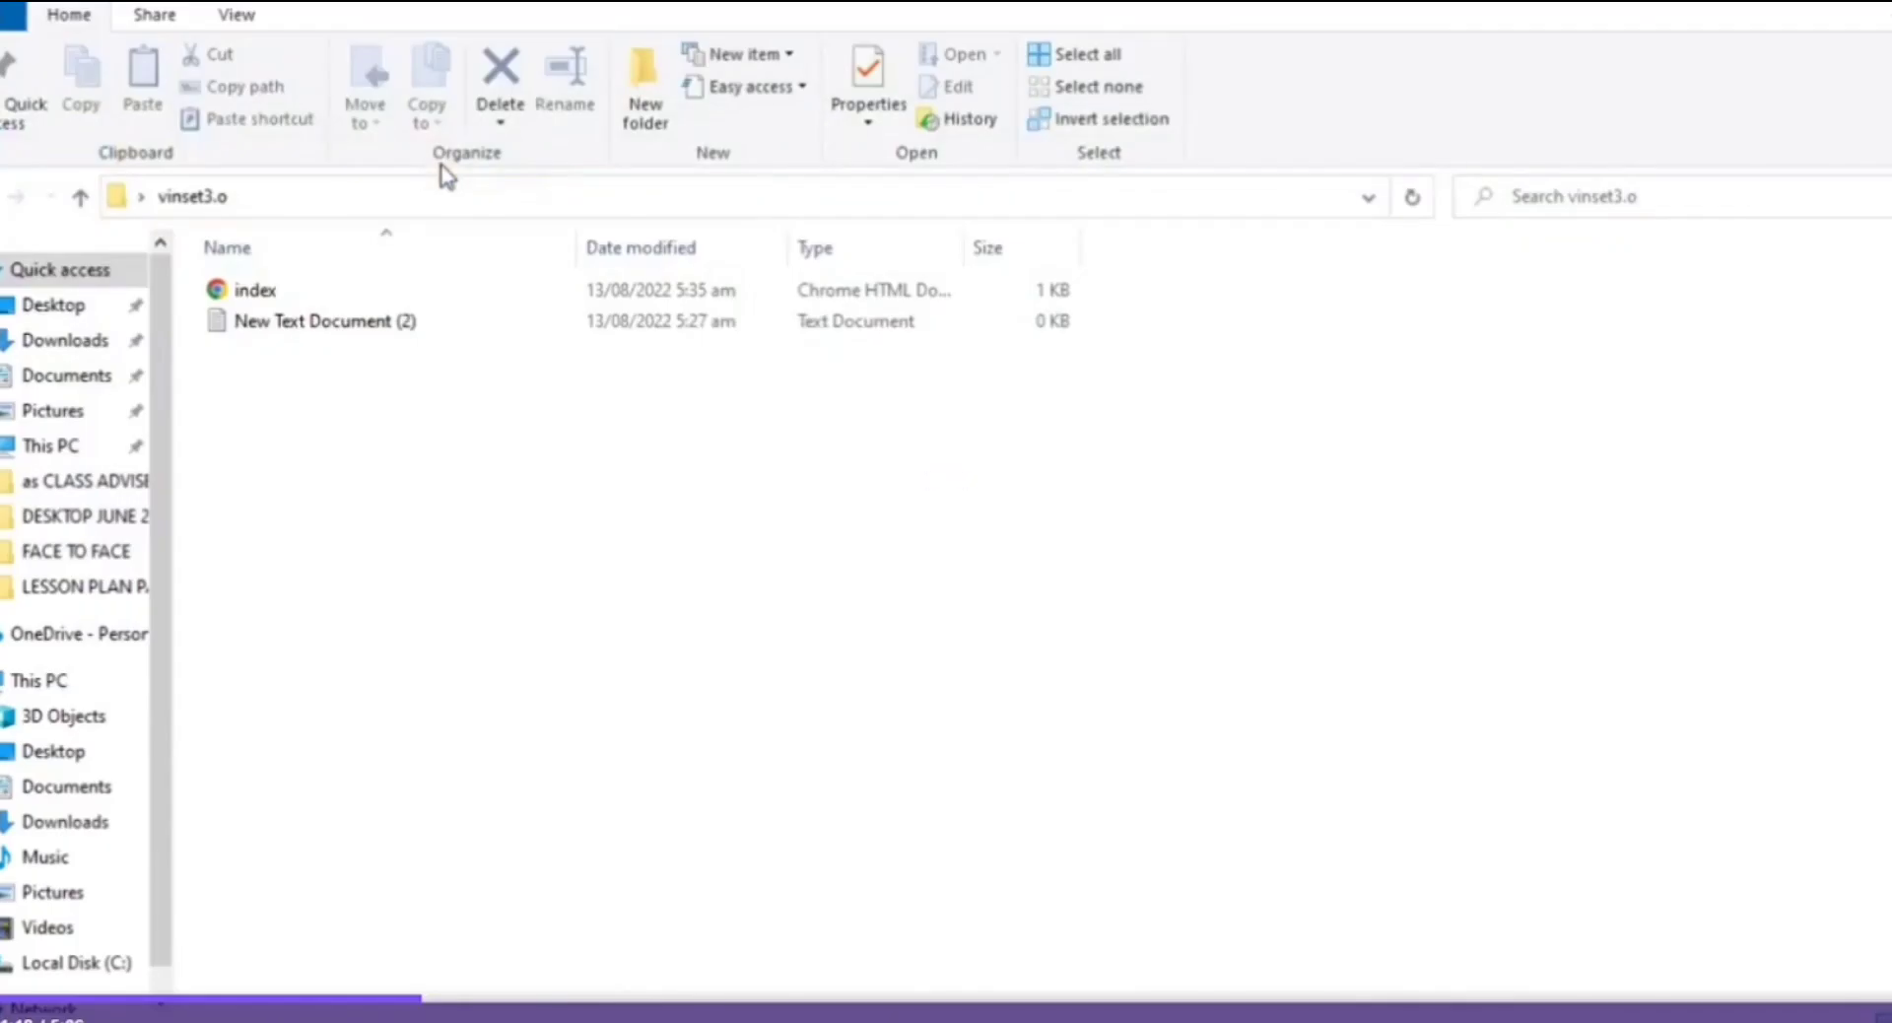
double_click(306, 281)
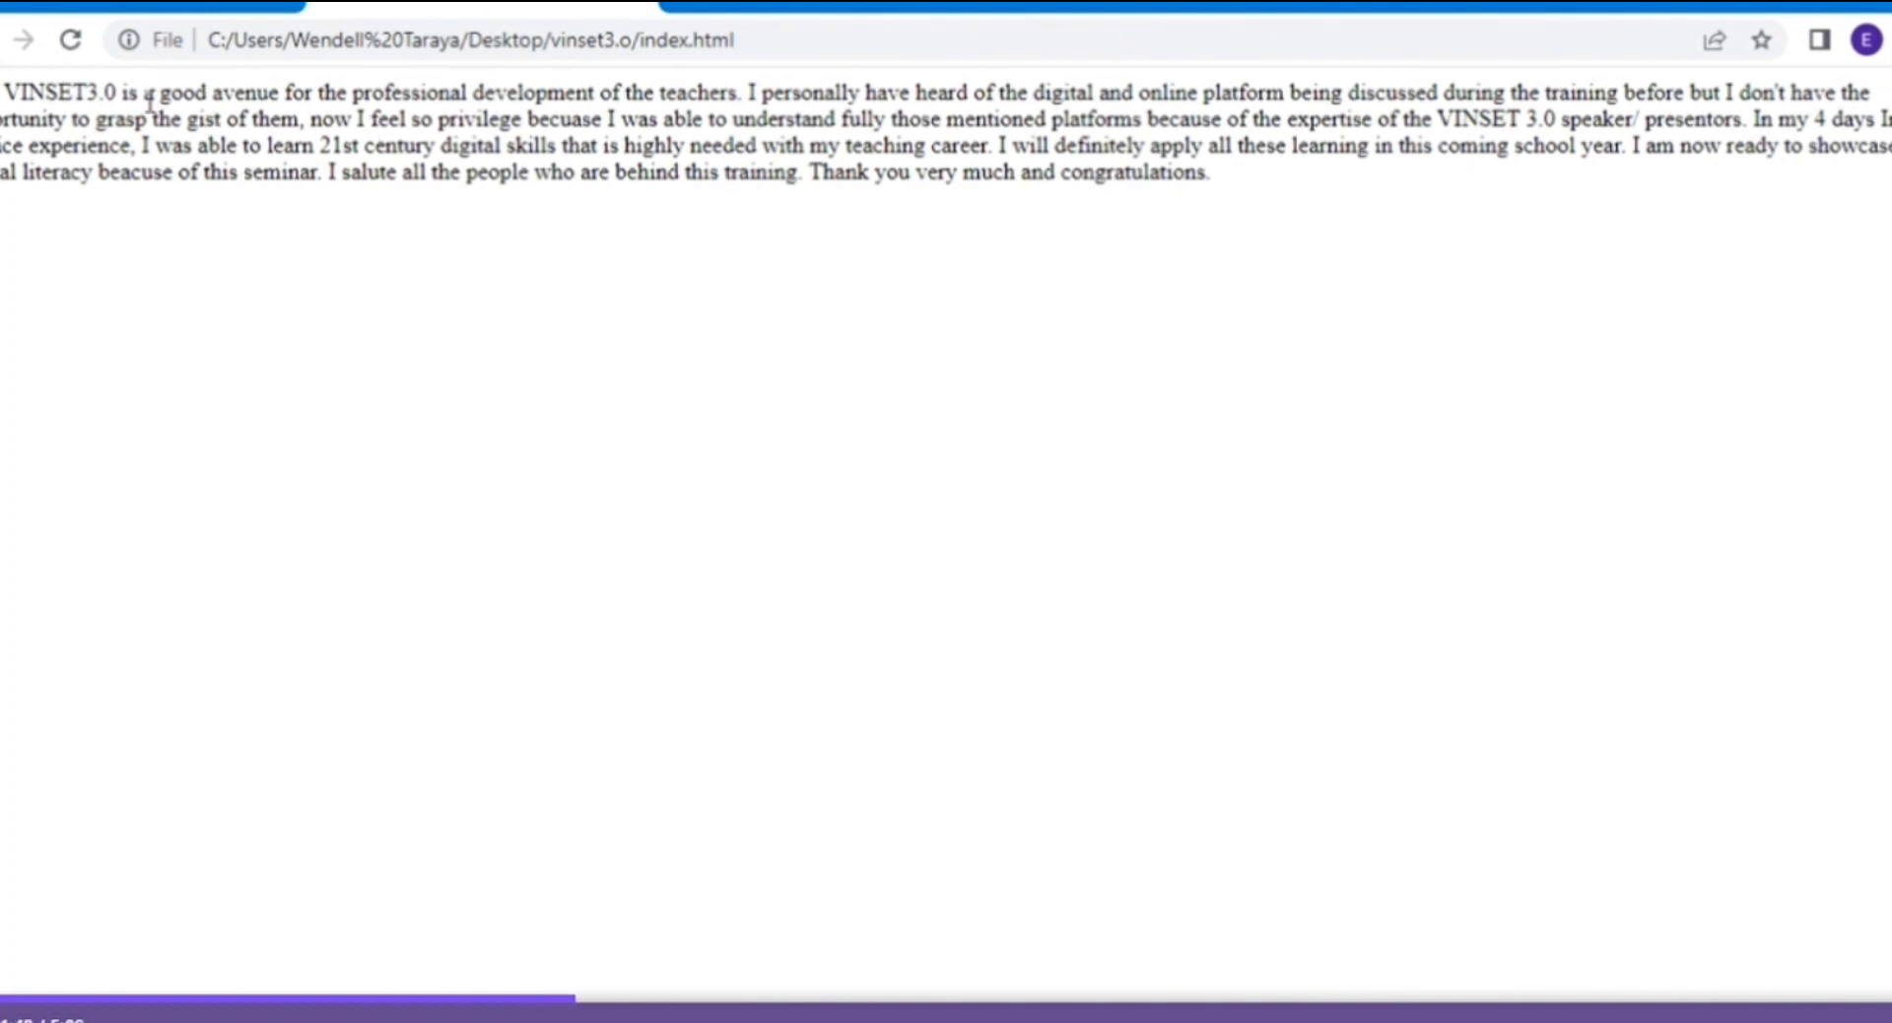
key(ctrl+a)
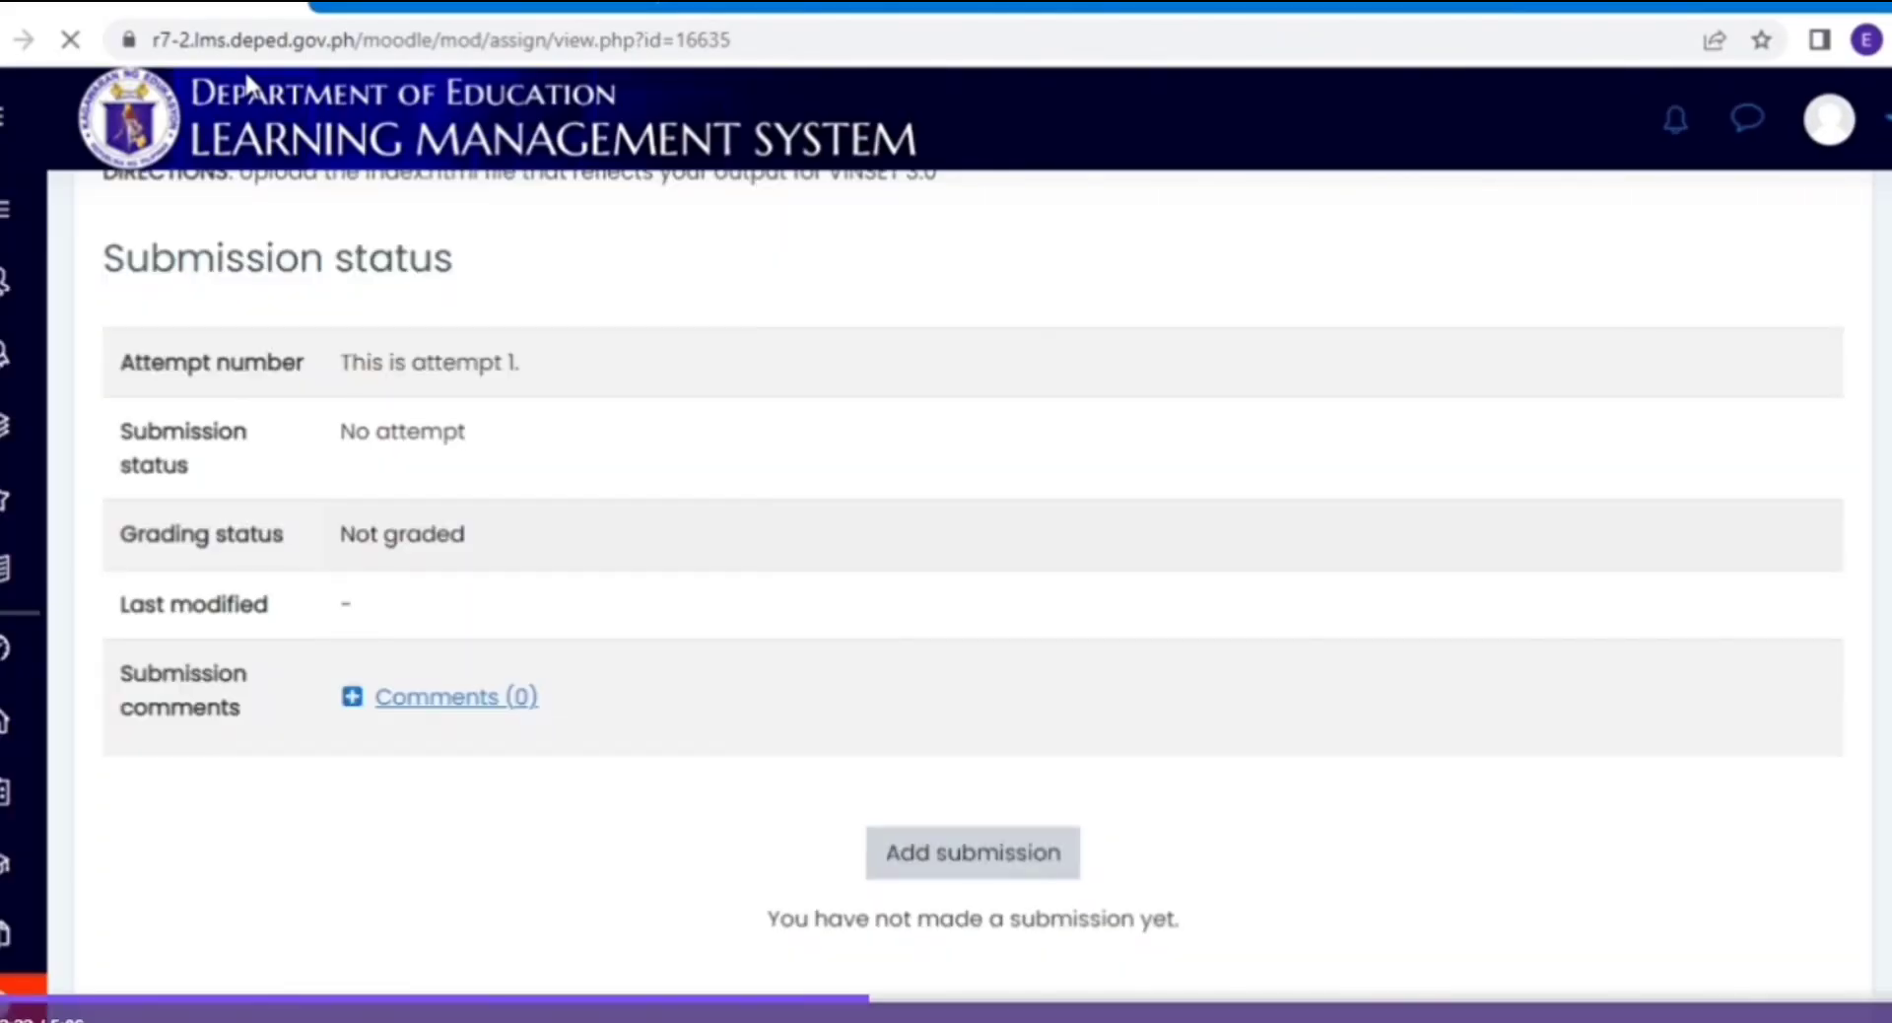
Start a new submission for the Performance Task in the DepEd Learning Management System
scroll(972, 582, down, 2)
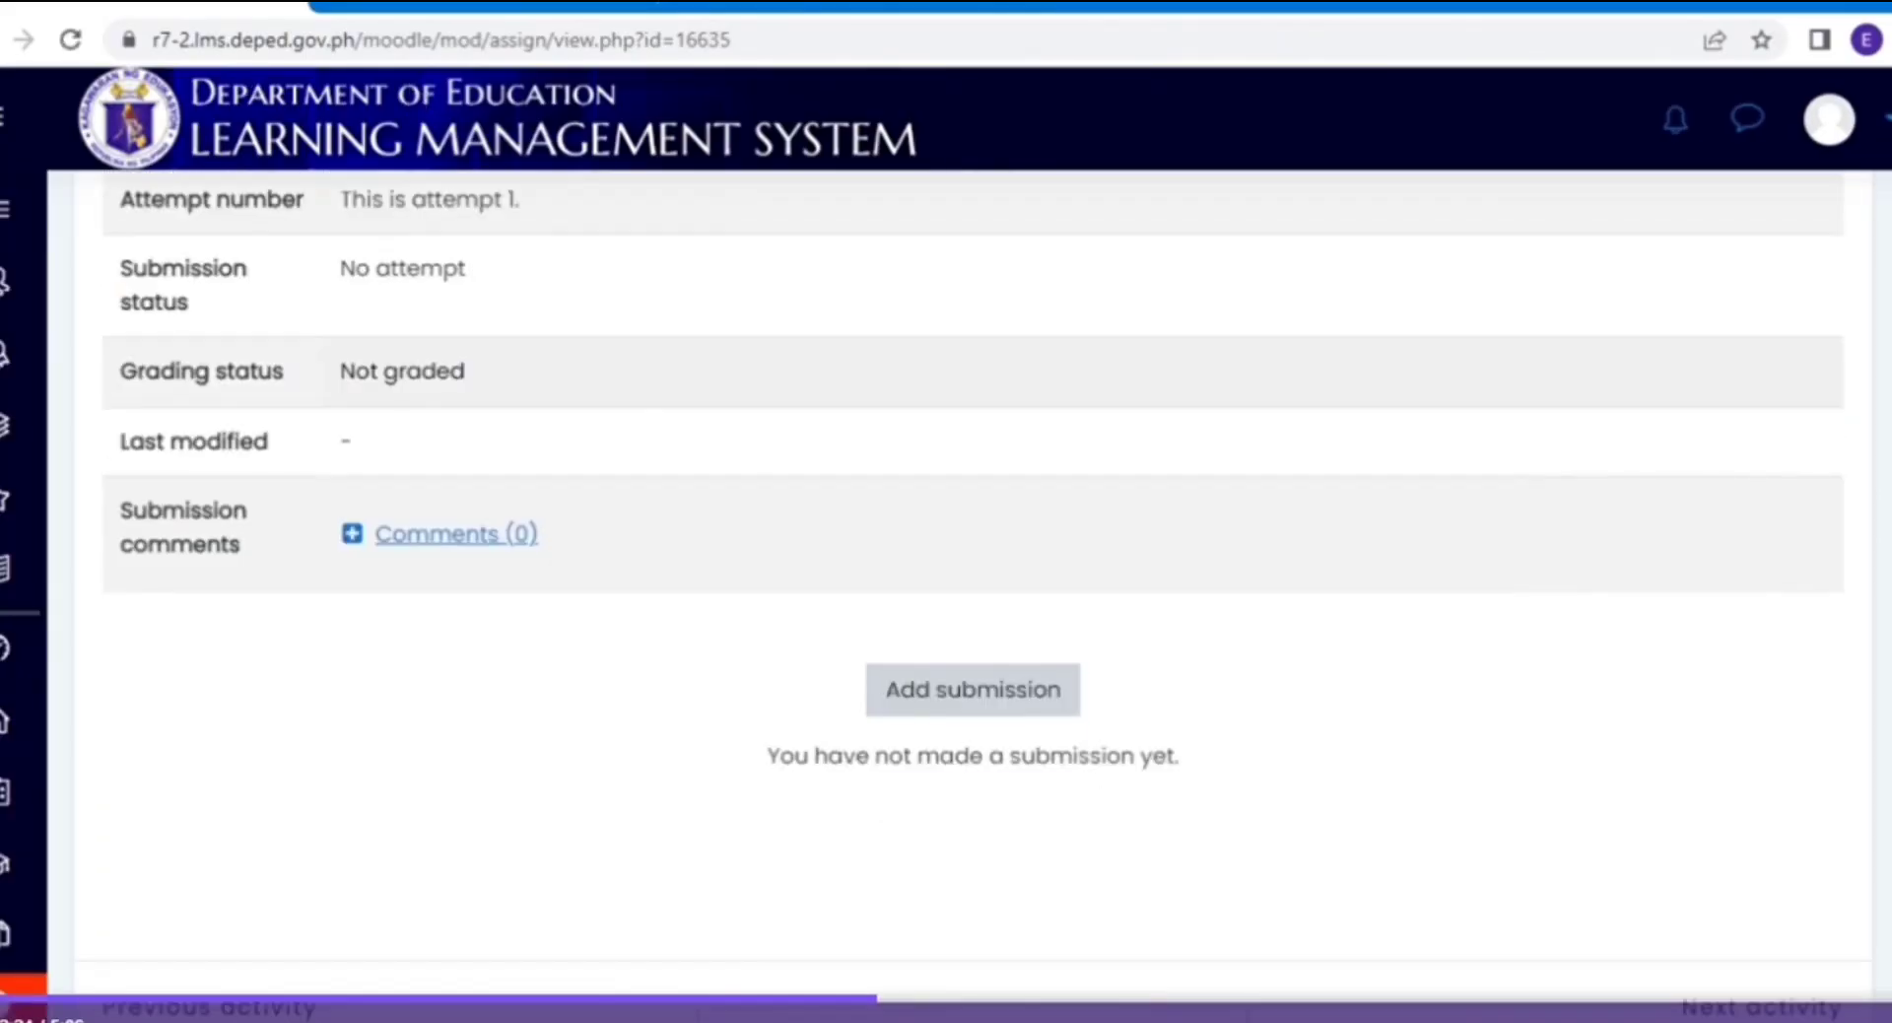
scroll(972, 582, up, 4)
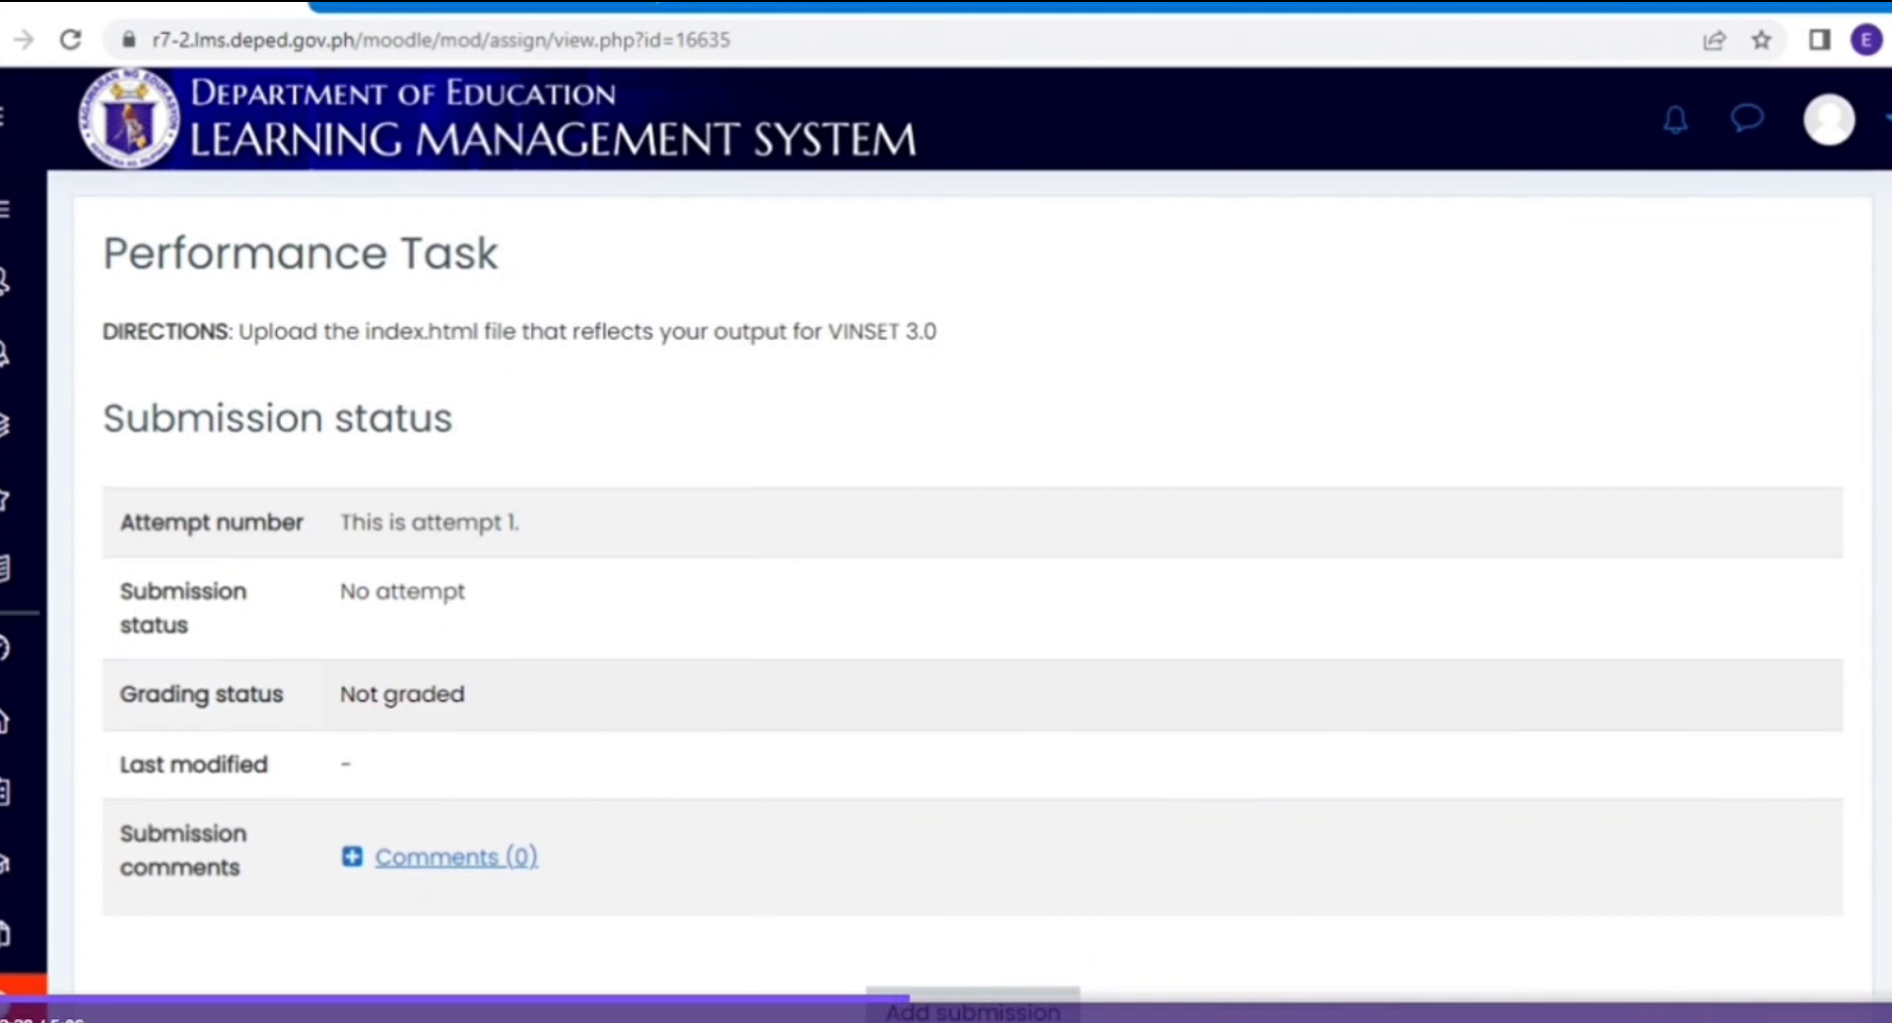
scroll(972, 582, down, 2)
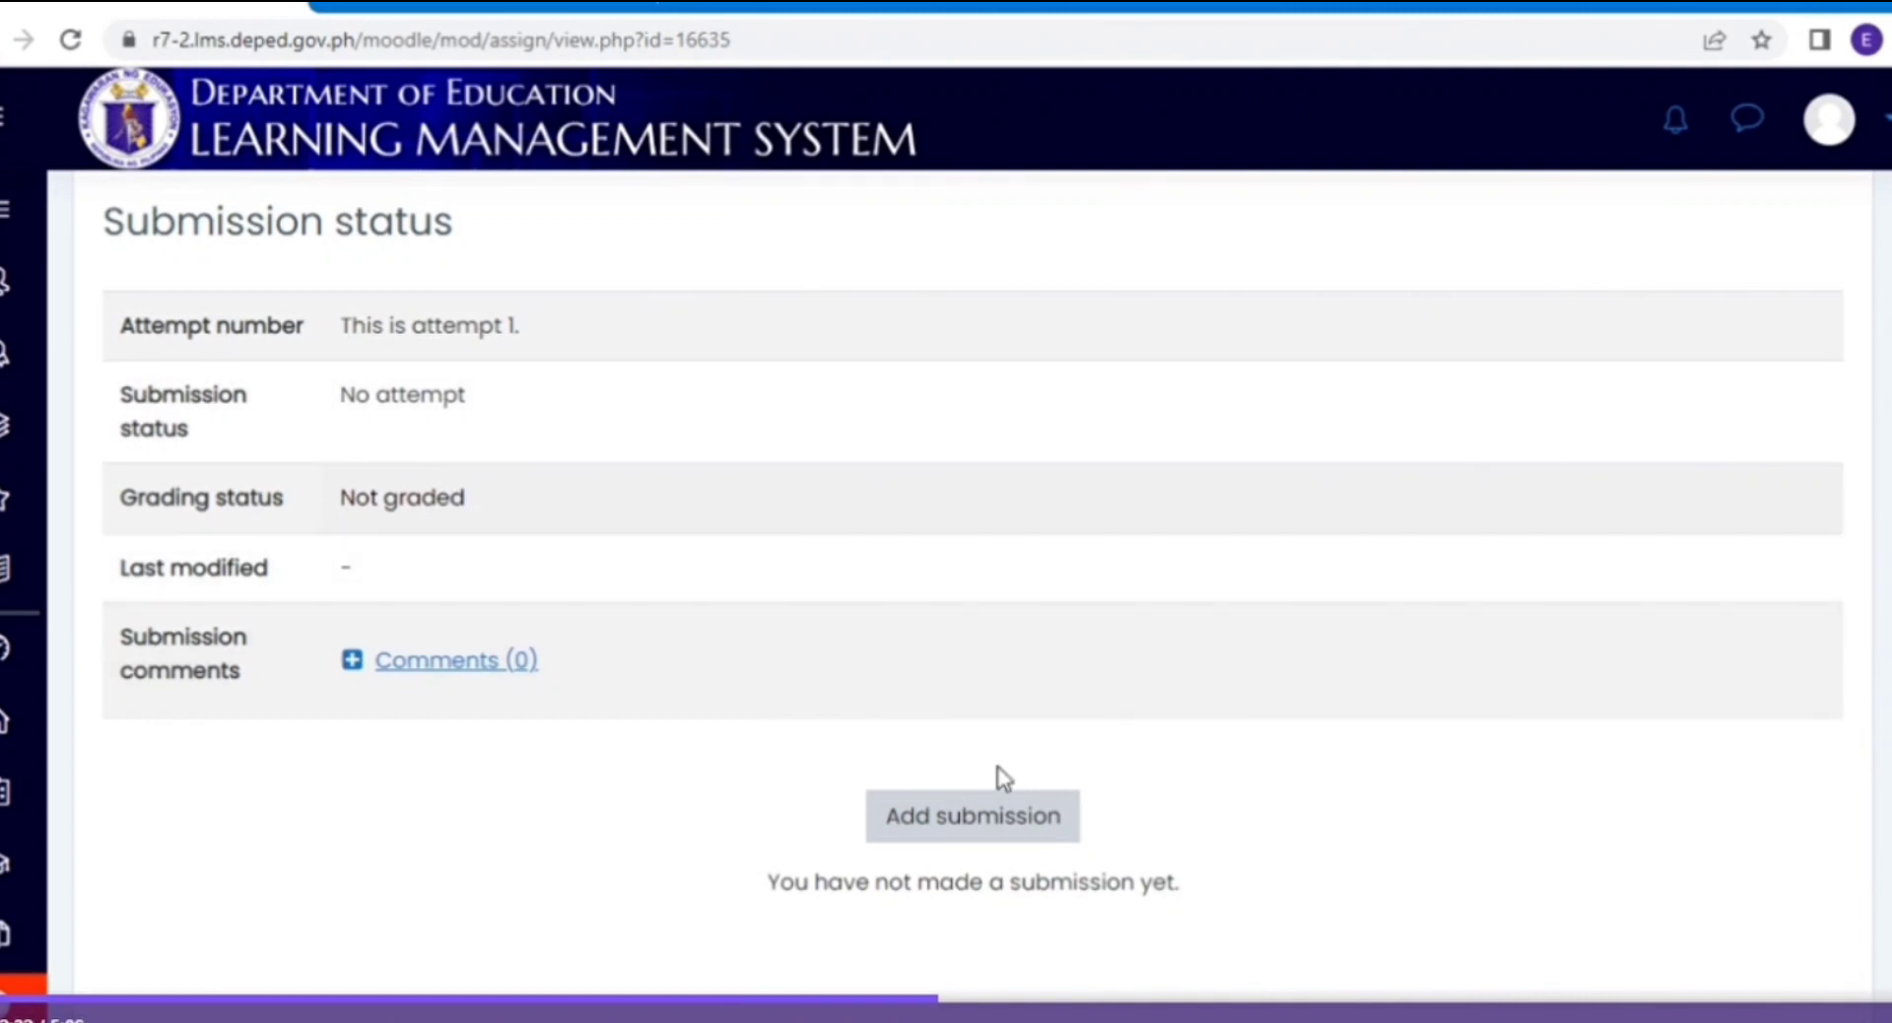
click(1005, 826)
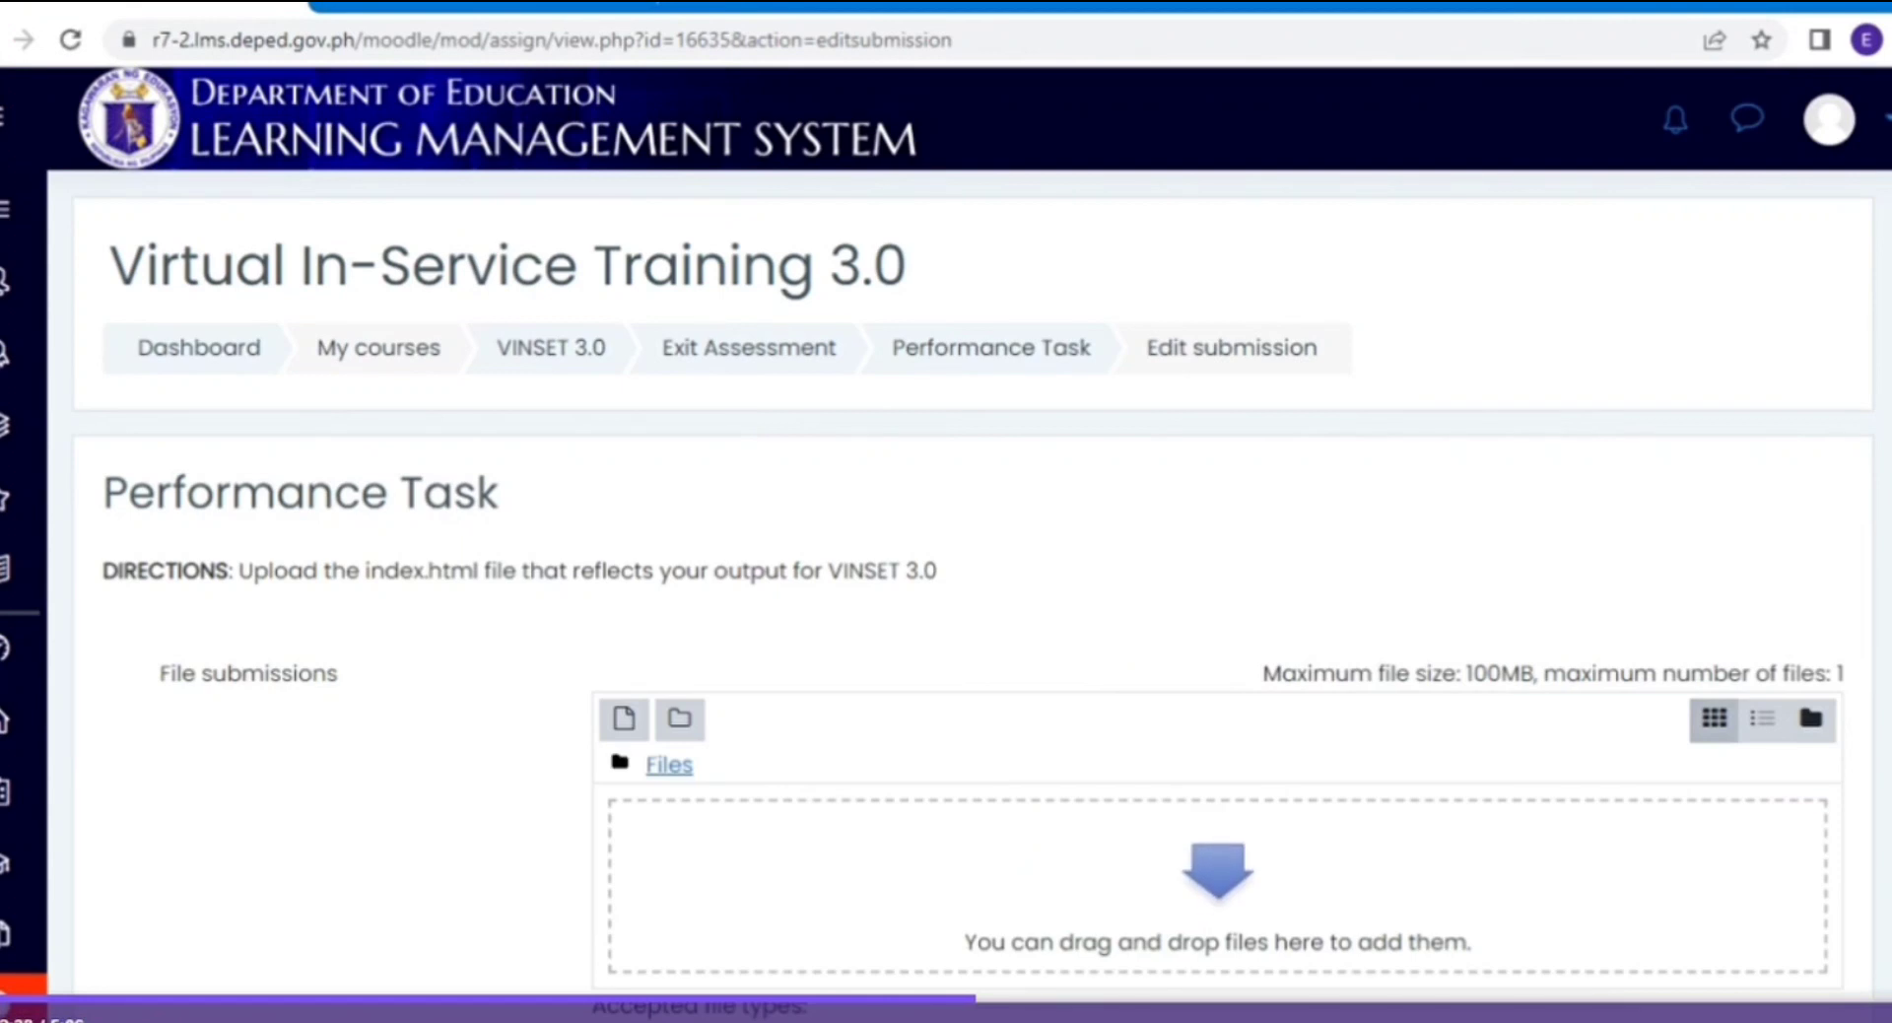
Upload index.html from the vinset folder on the Desktop as the submission file and save the changes
scroll(1114, 559, down, 3)
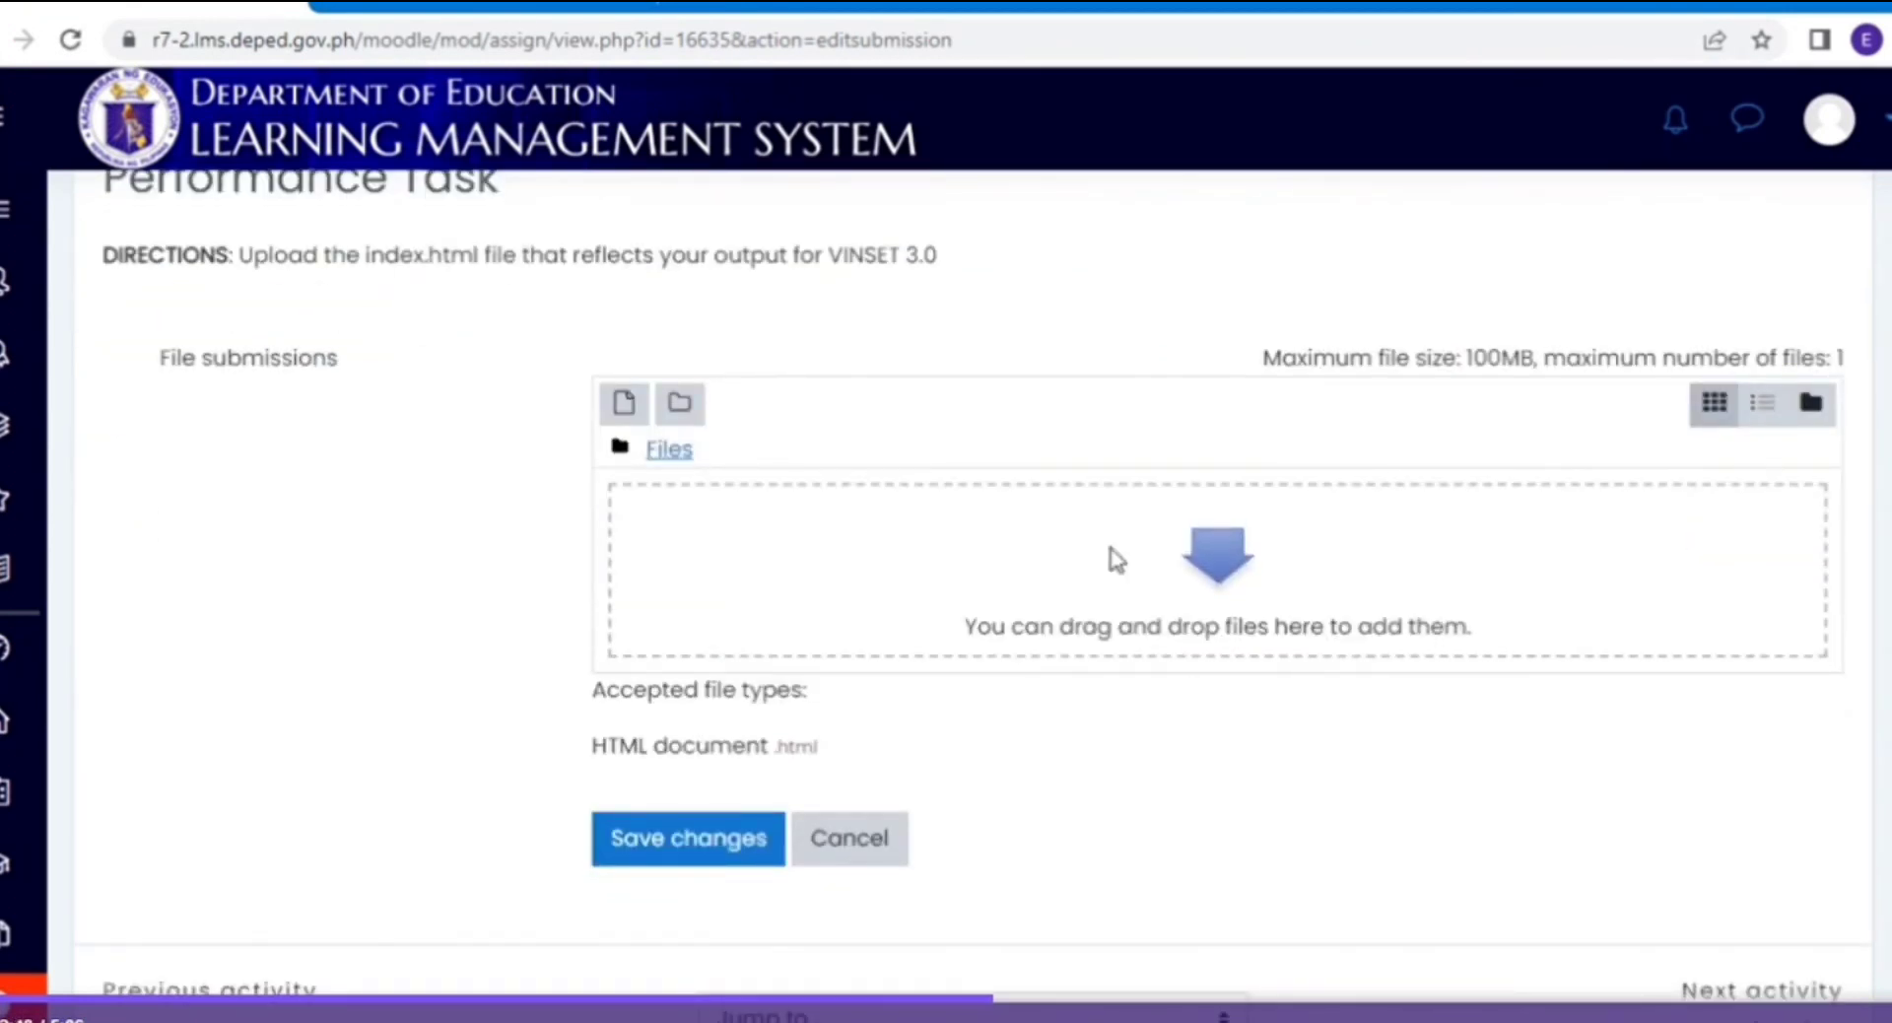
click(1218, 586)
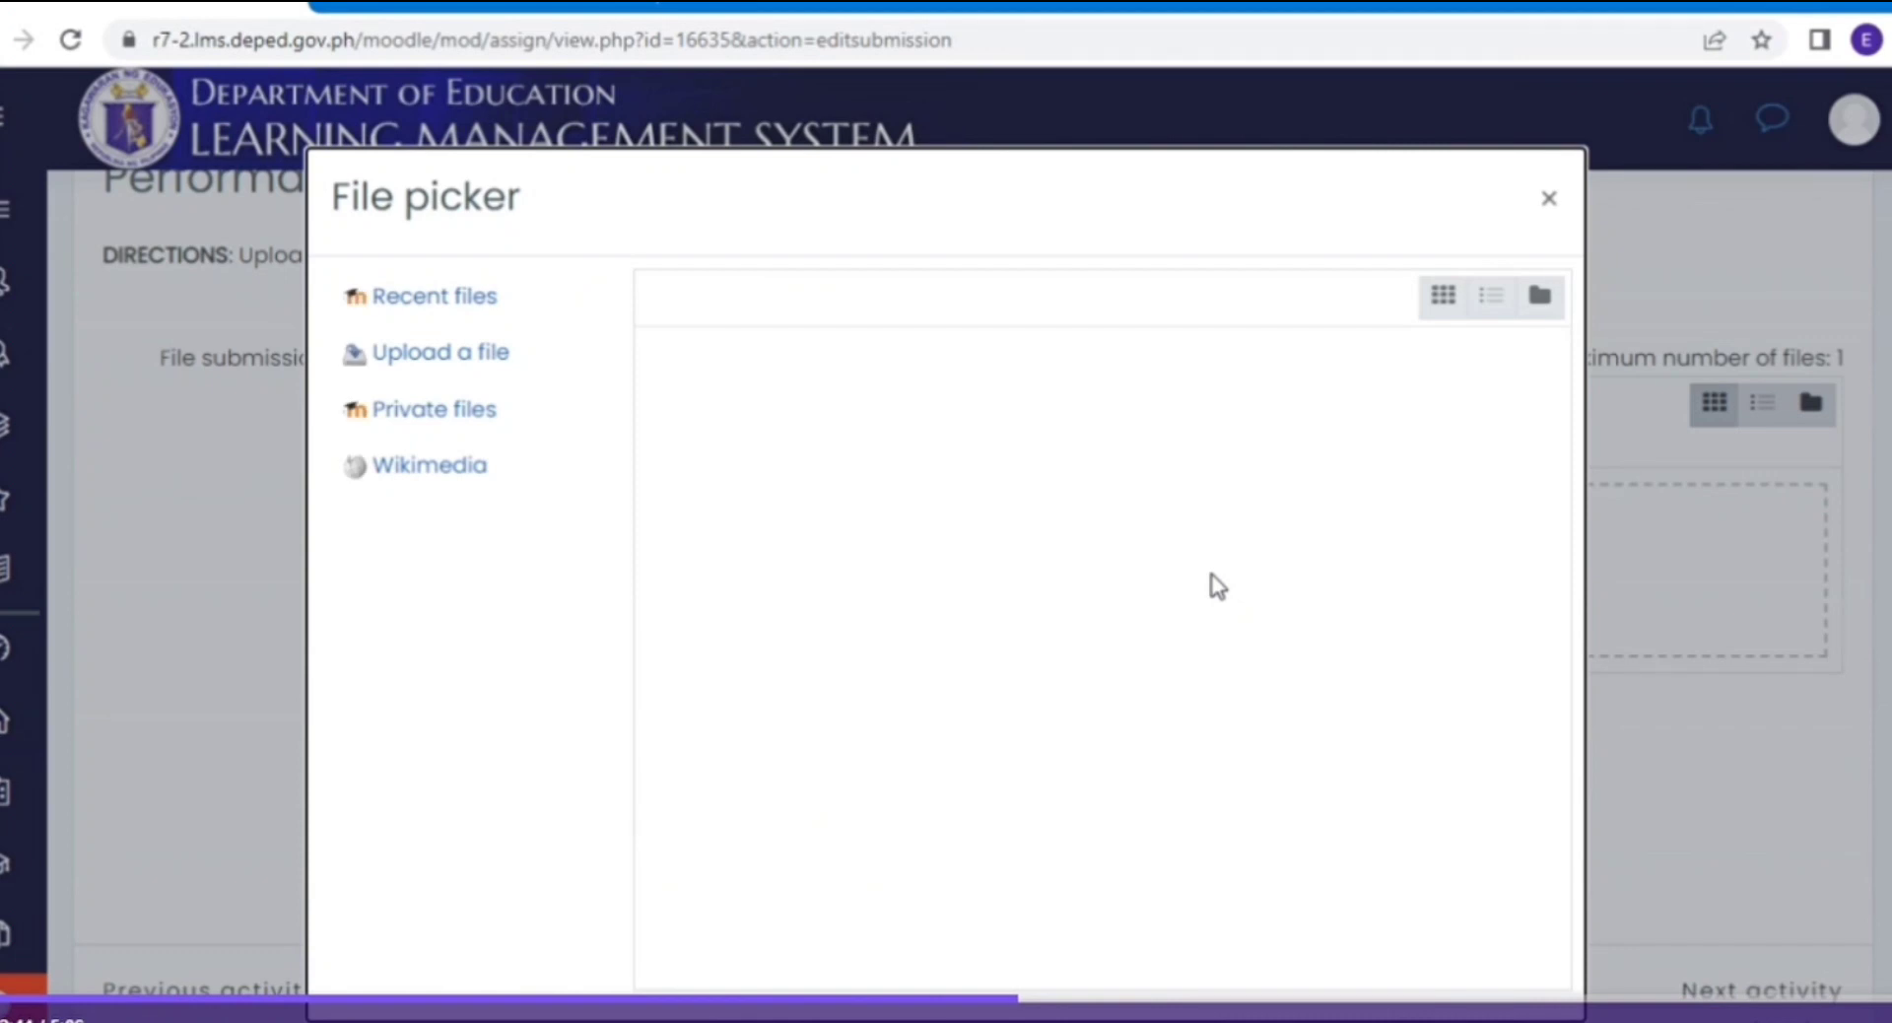
click(458, 362)
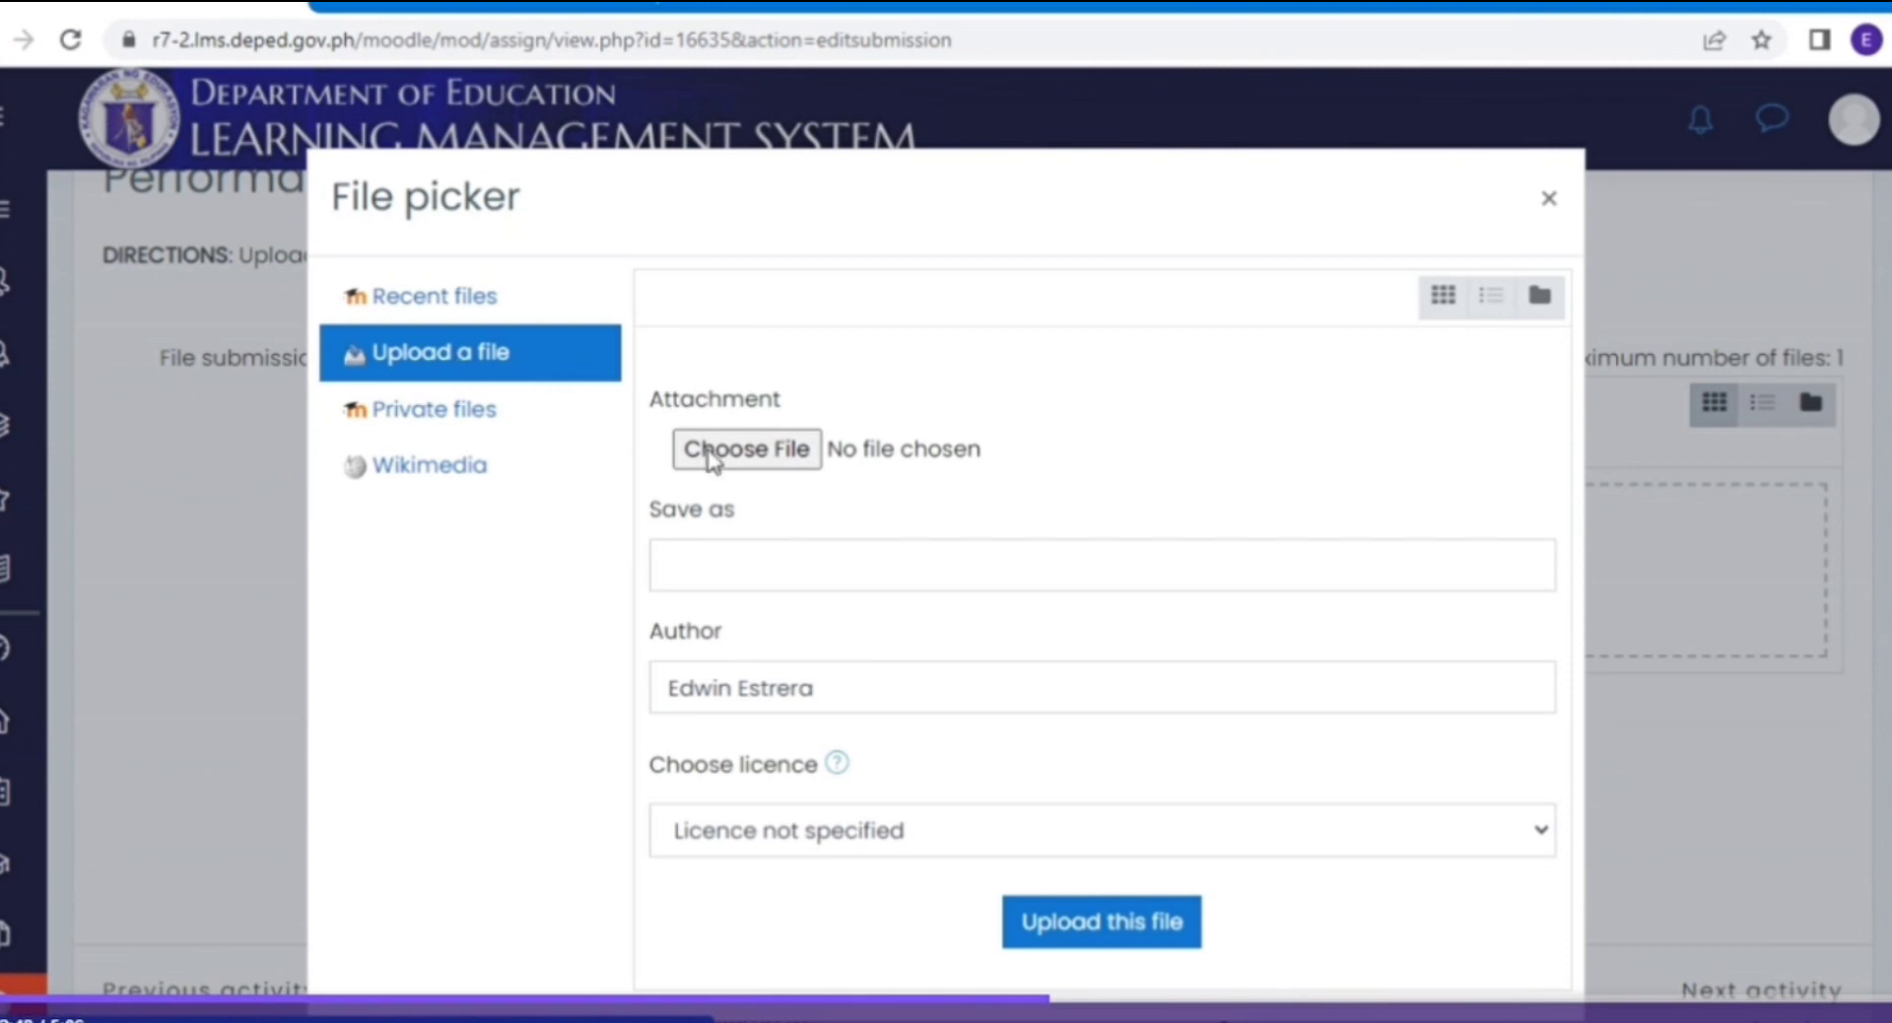
click(739, 452)
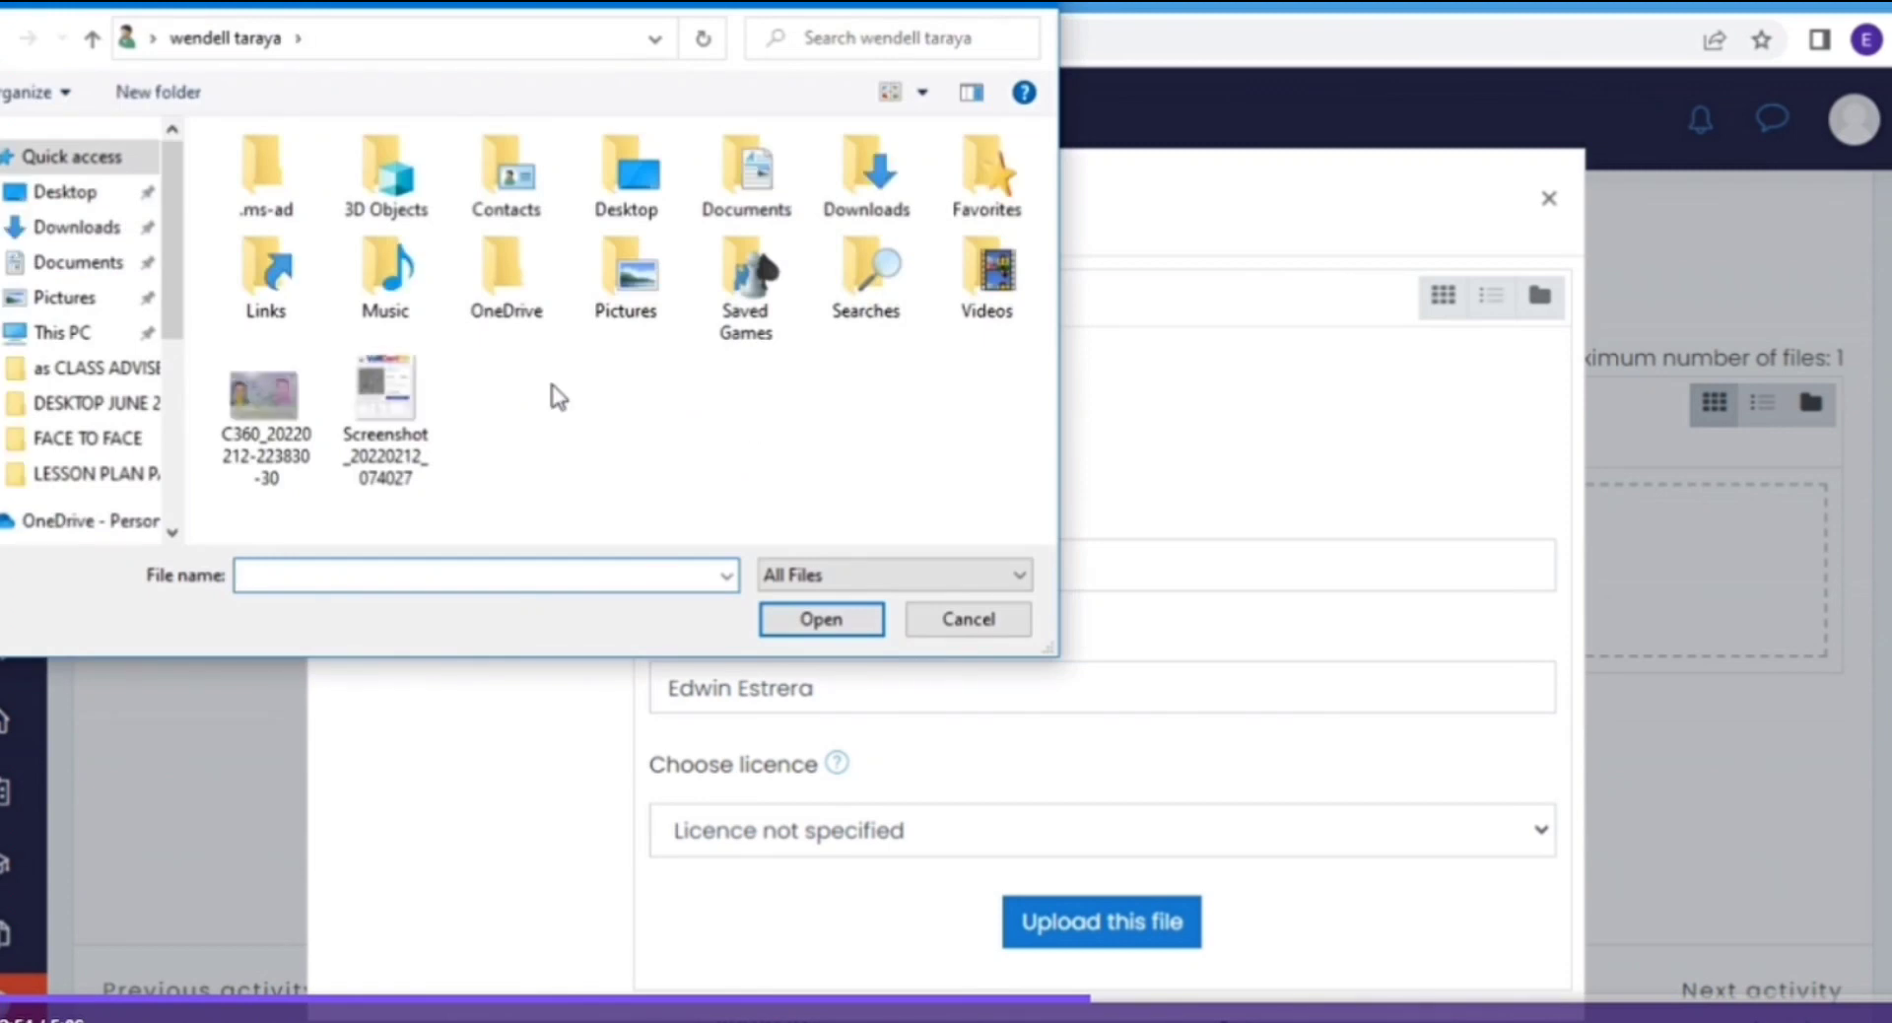
click(93, 196)
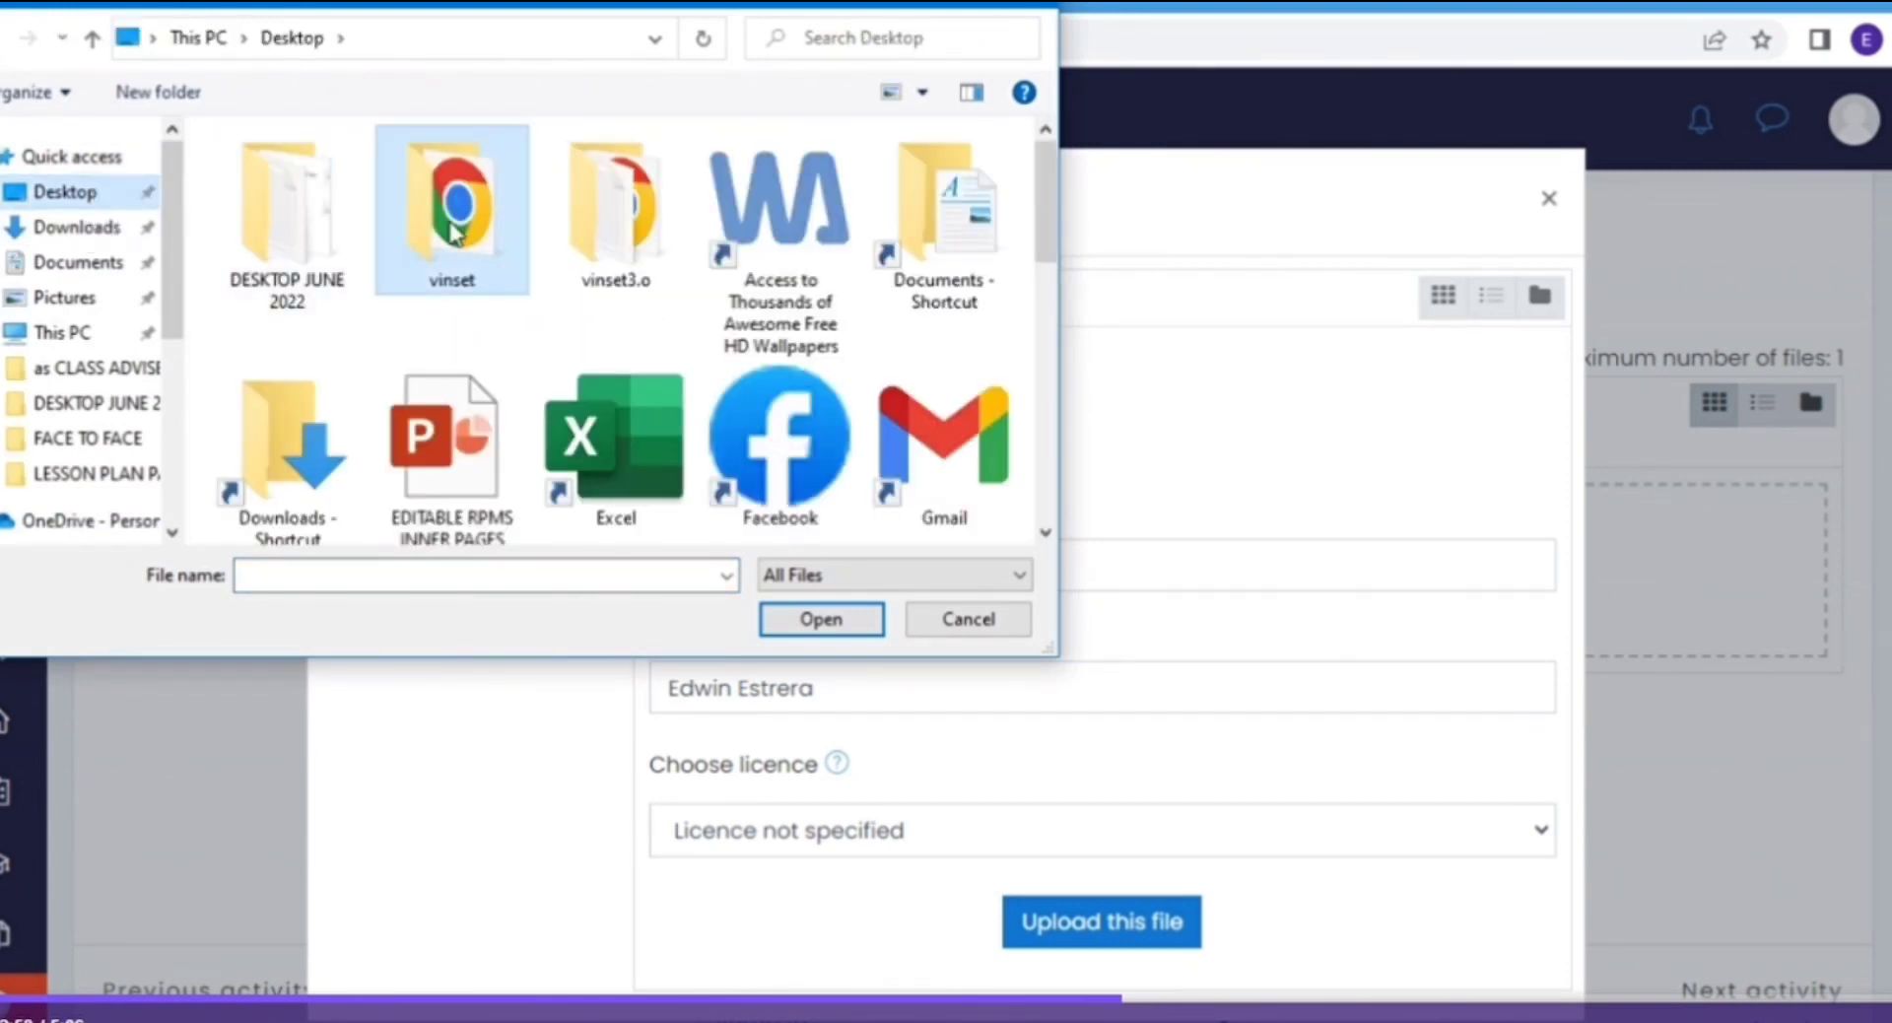
double_click(452, 222)
click(303, 187)
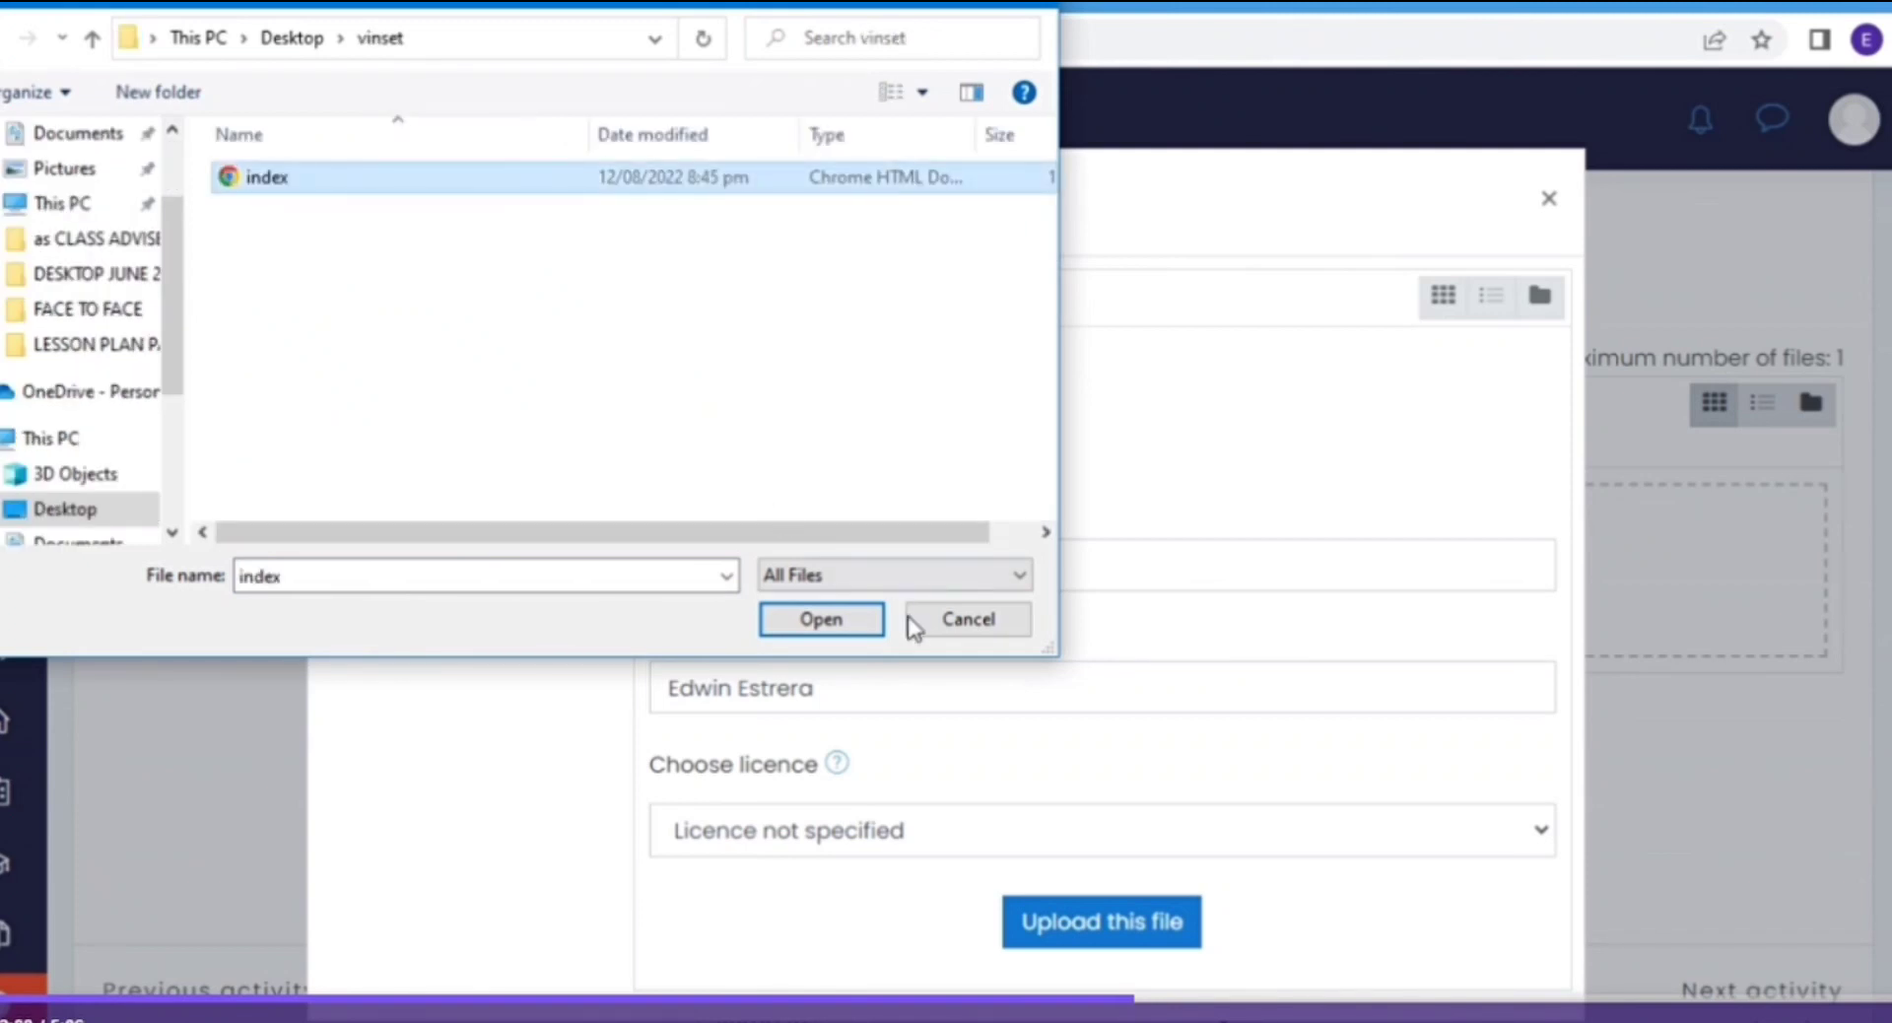
click(845, 621)
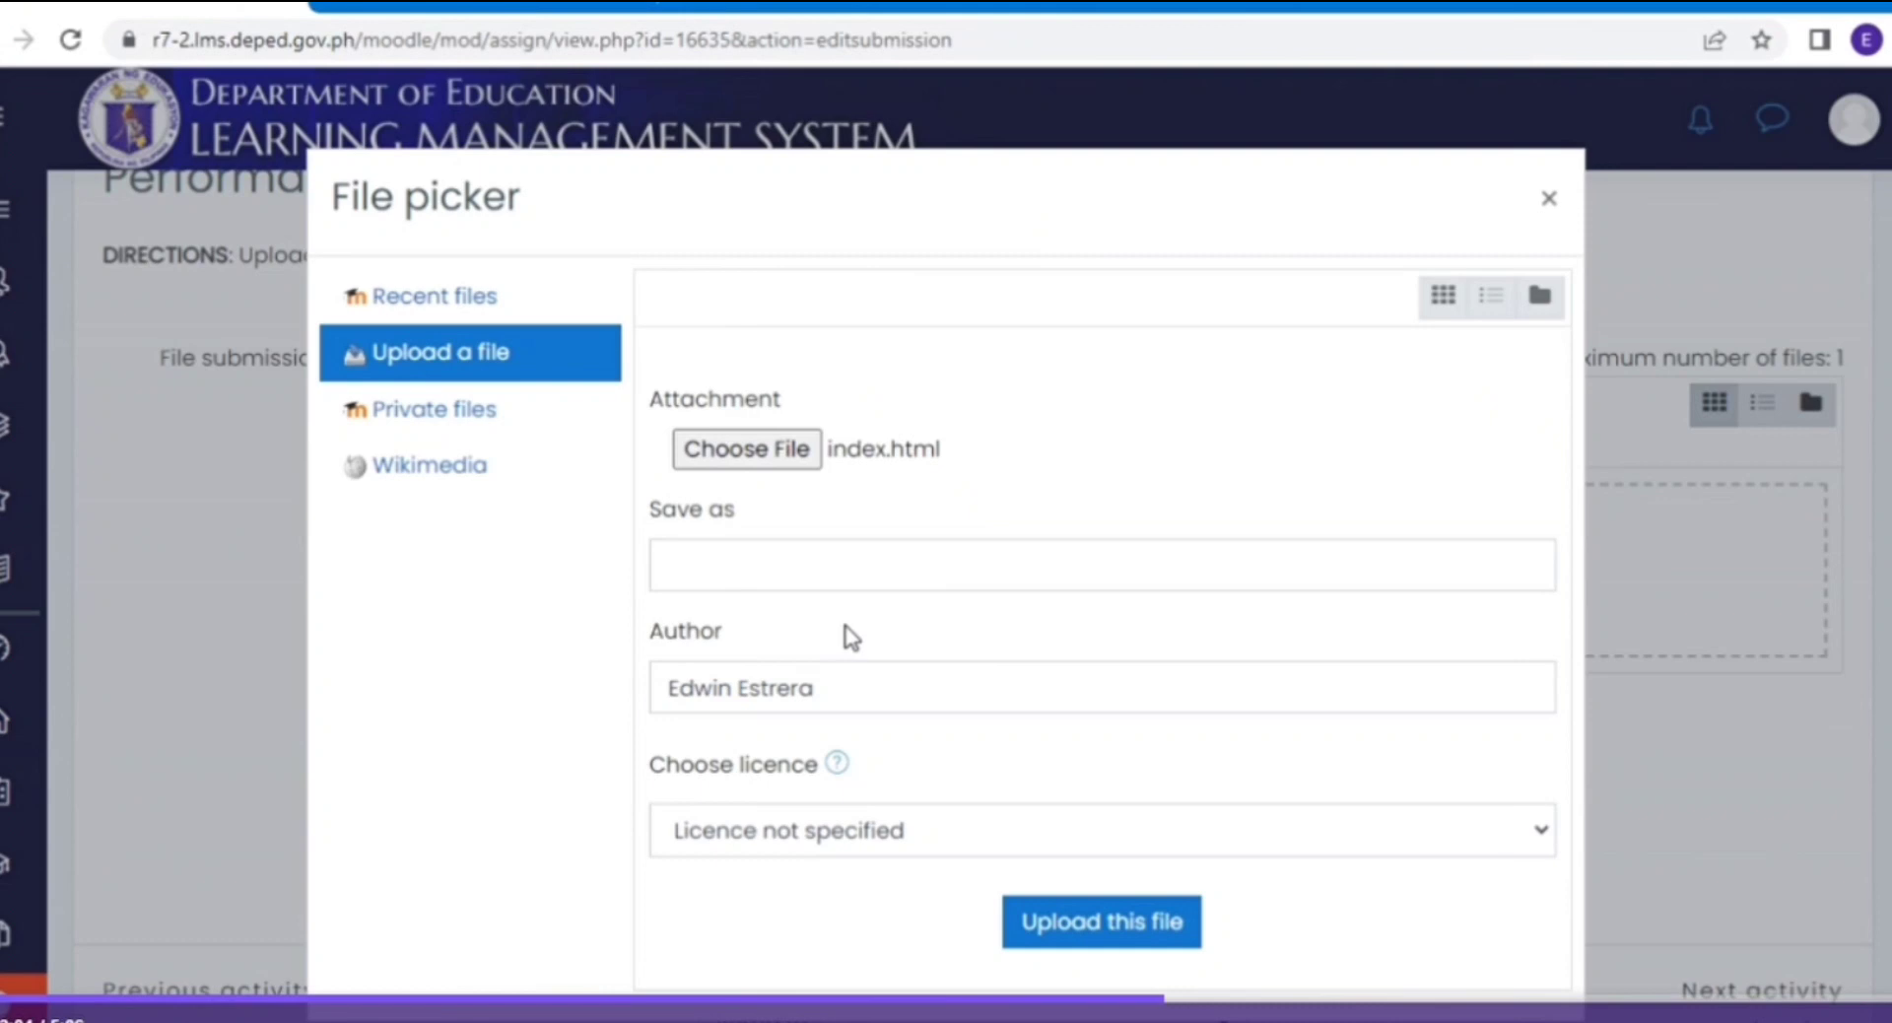
click(1170, 922)
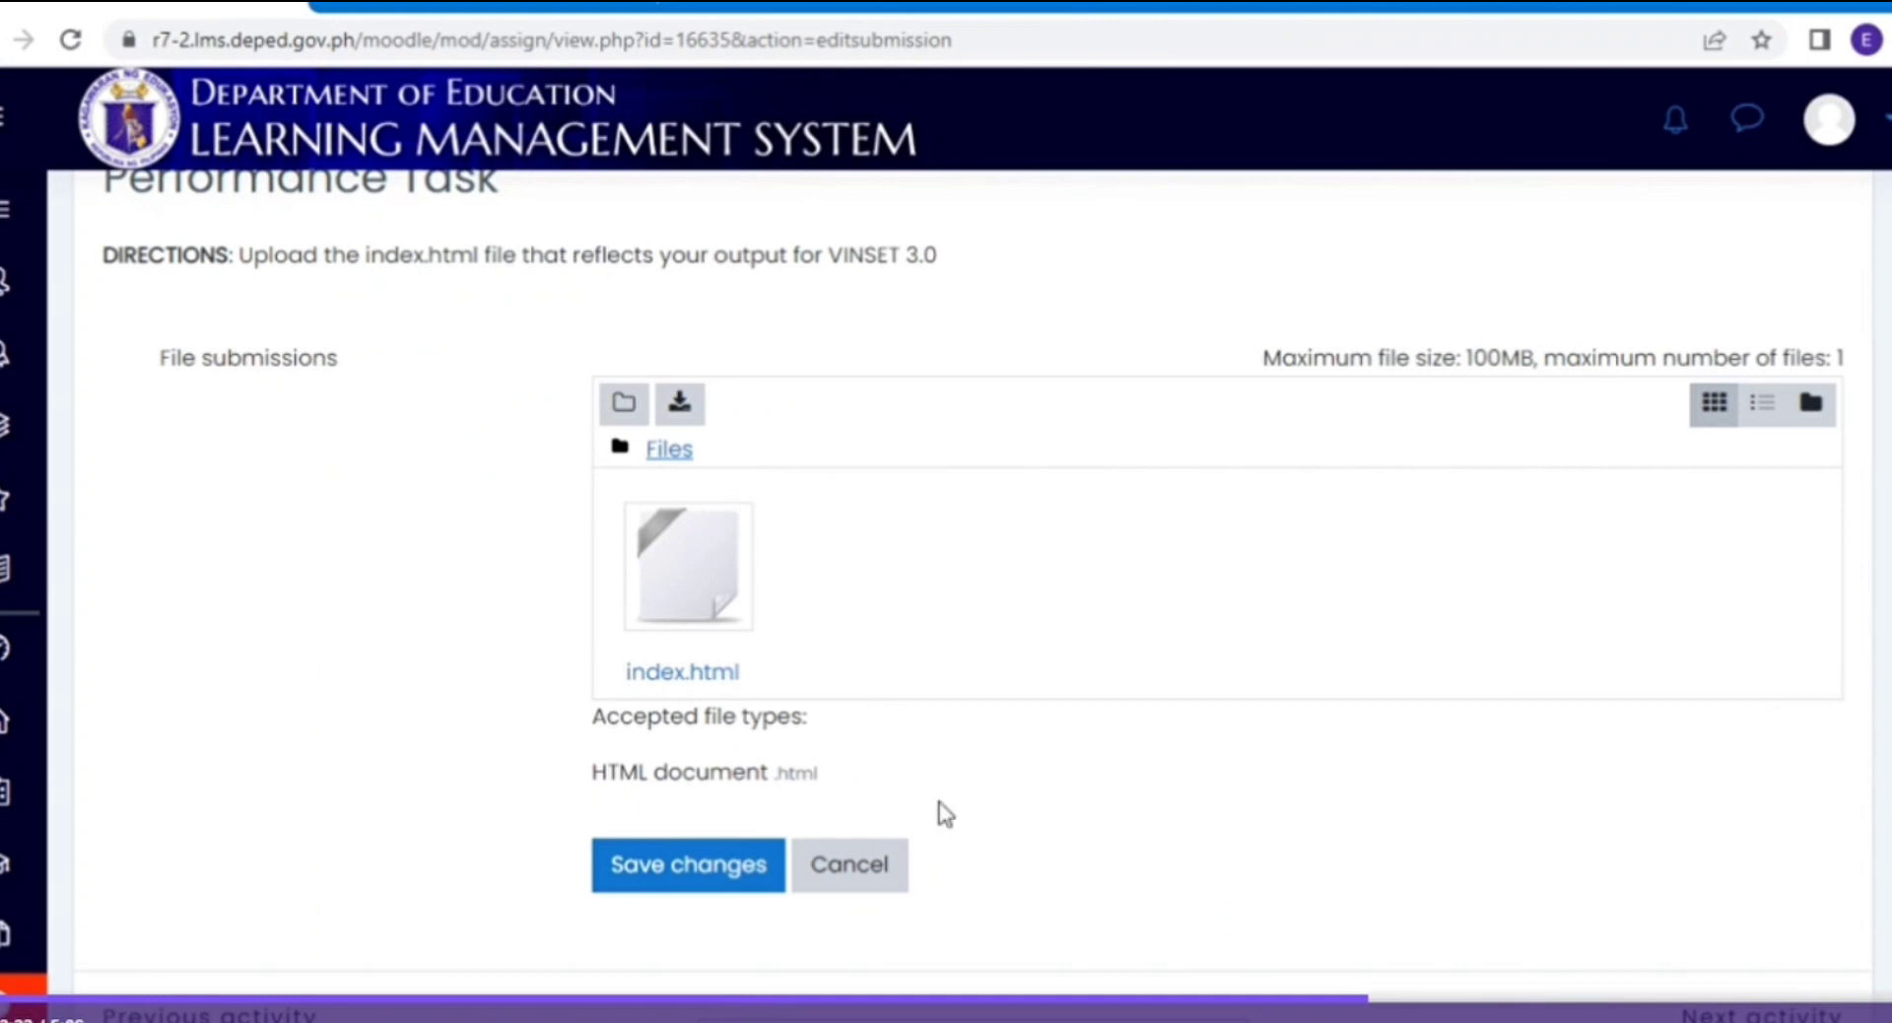
click(696, 875)
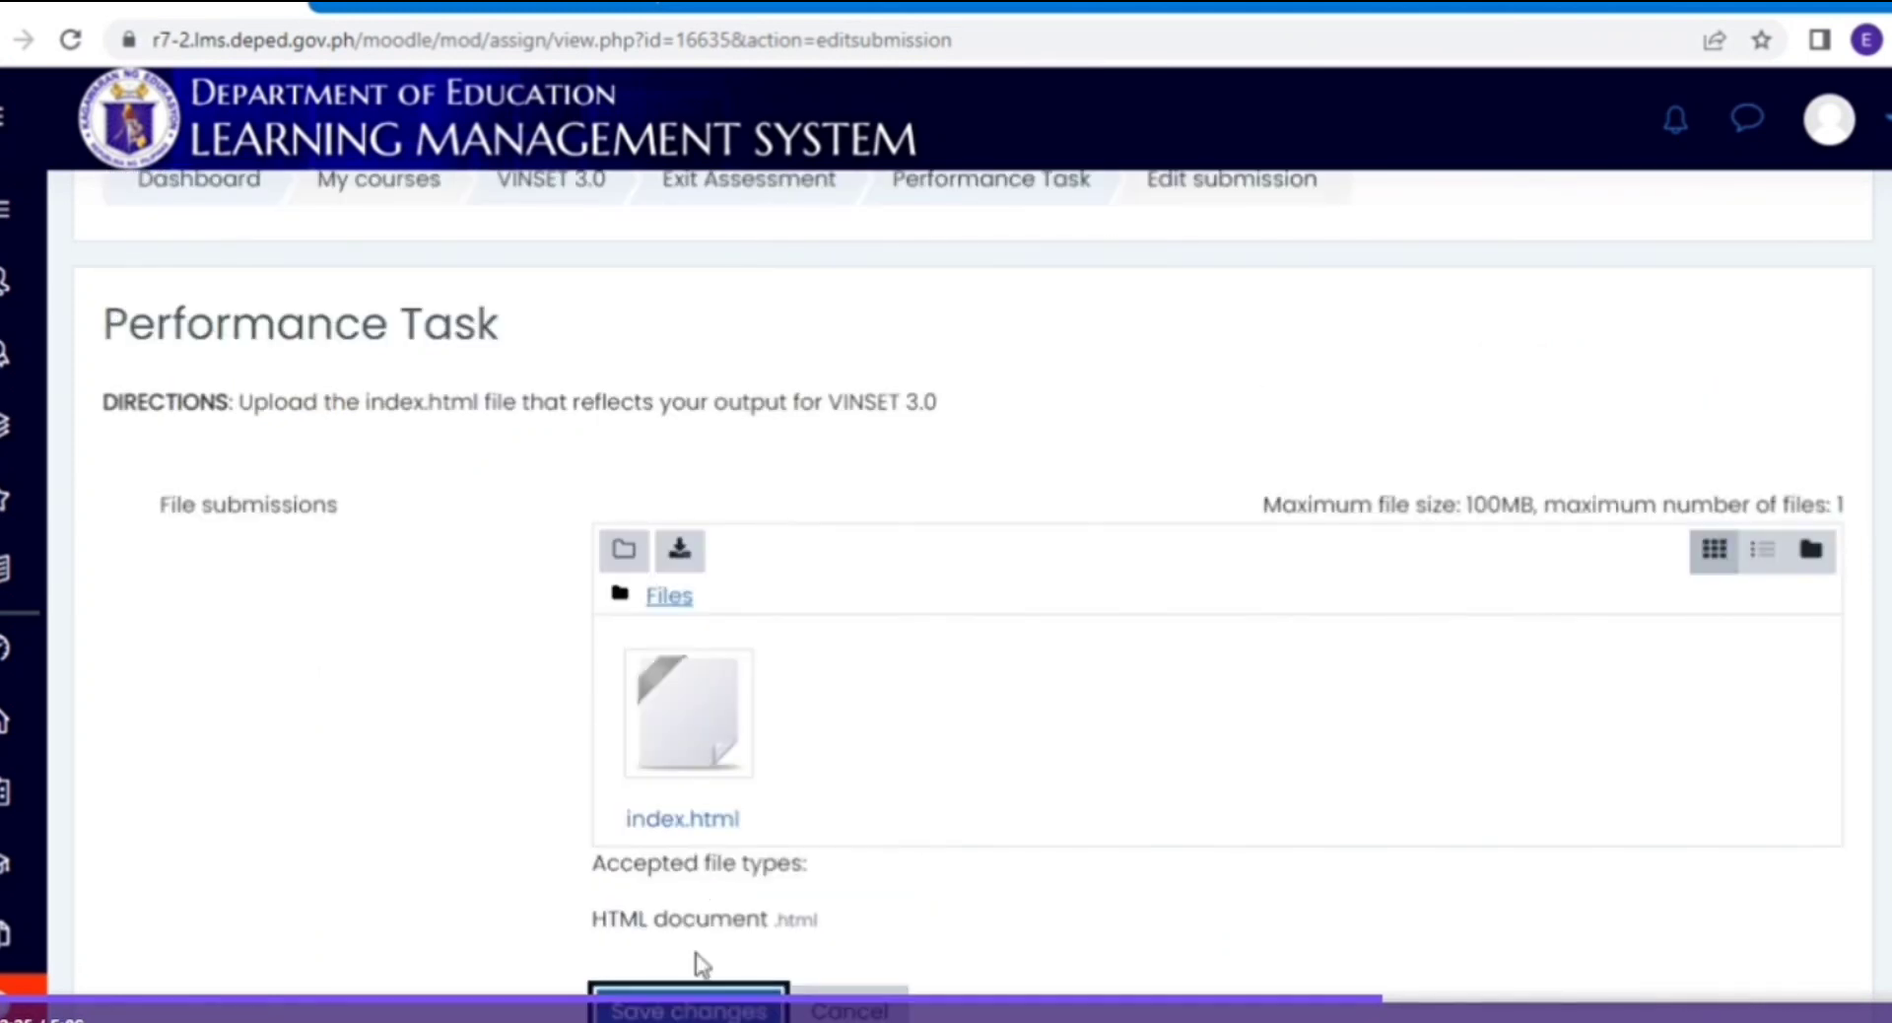
Submit the Performance Task assignment for grading, declaring that the submission is own work
scroll(974, 570, down, 7)
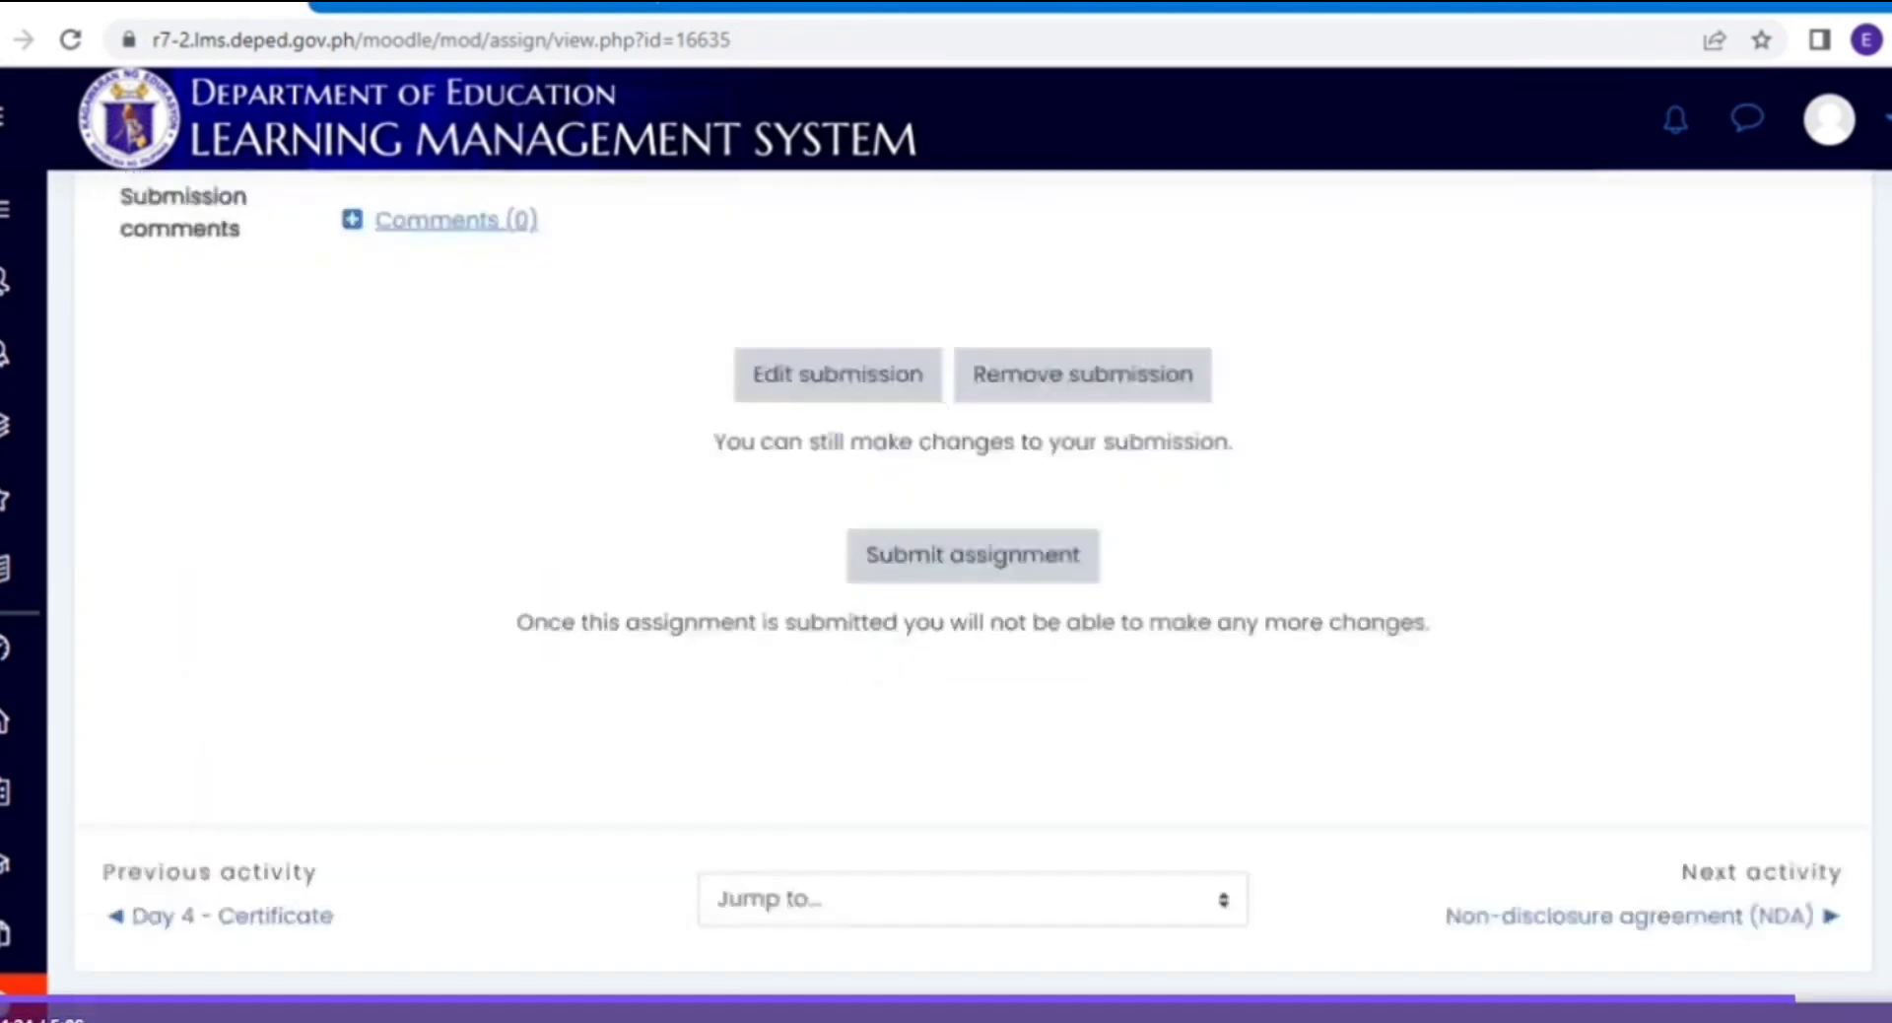
scroll(973, 570, up, 1)
scroll(1044, 663, up, 1)
scroll(1039, 673, up, 1)
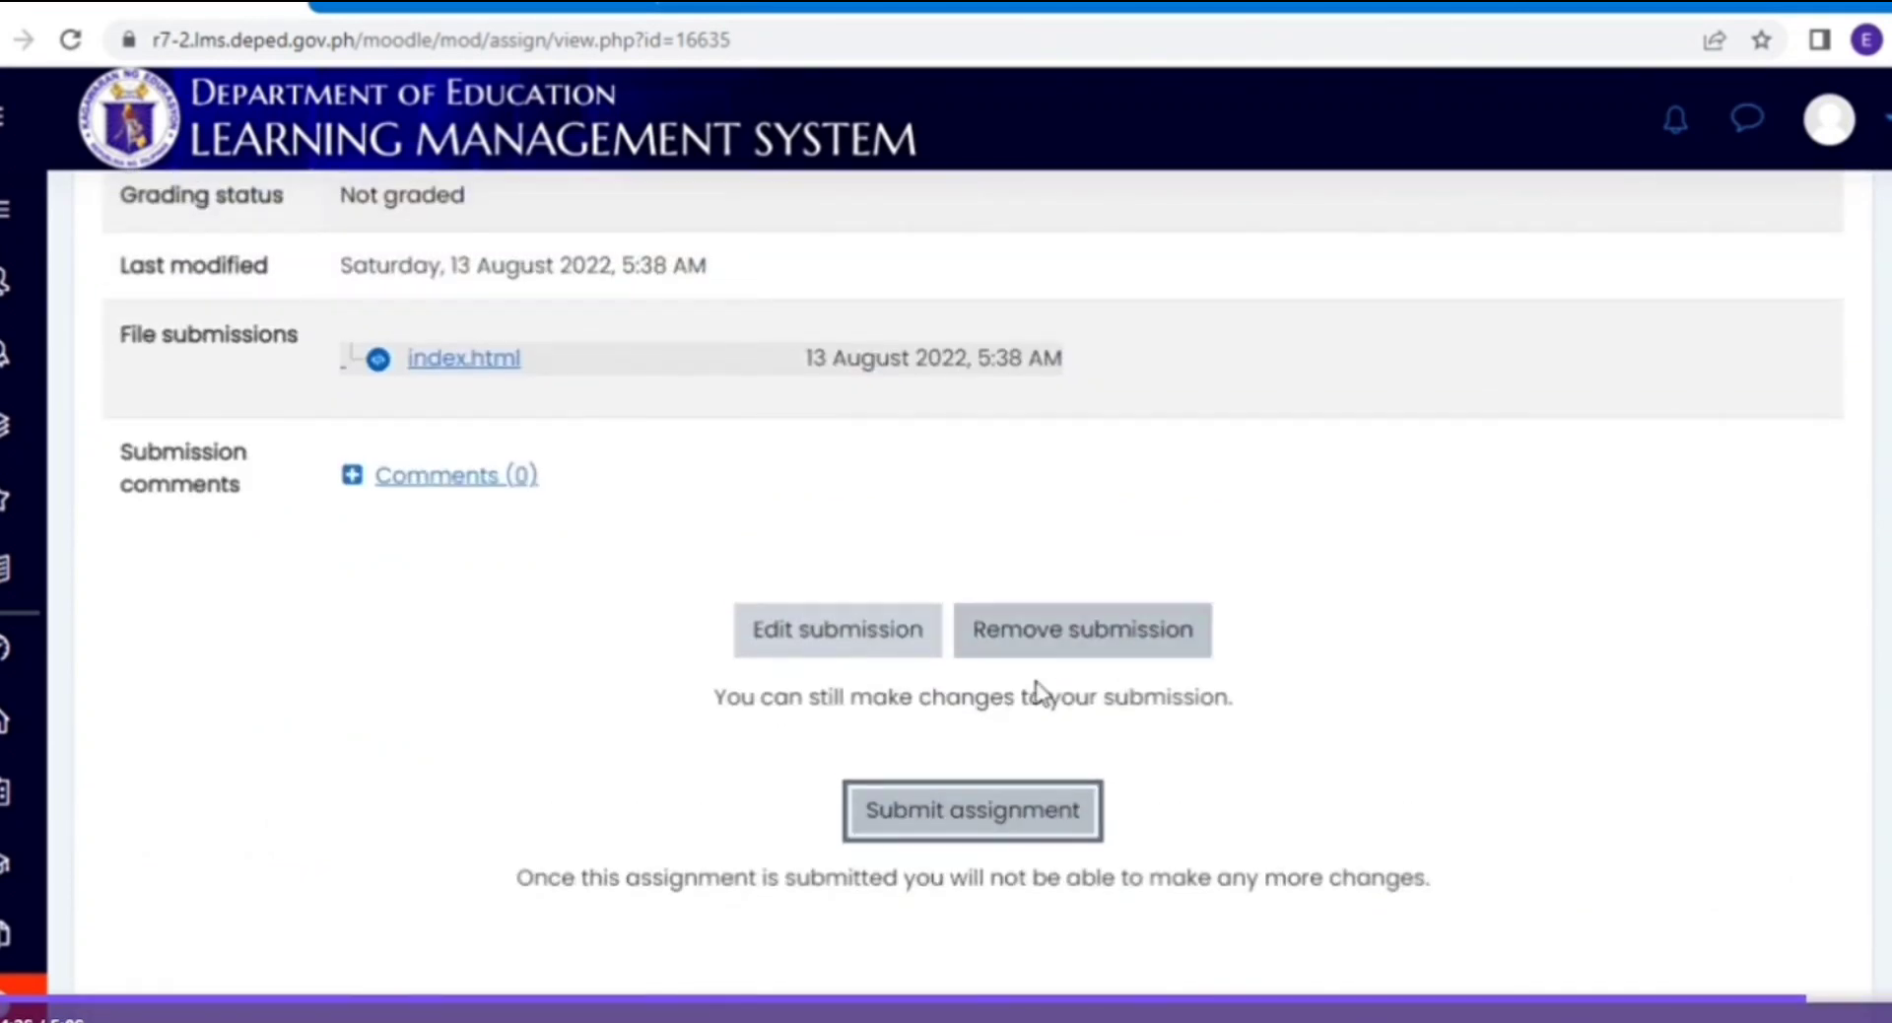
scroll(1034, 690, down, 2)
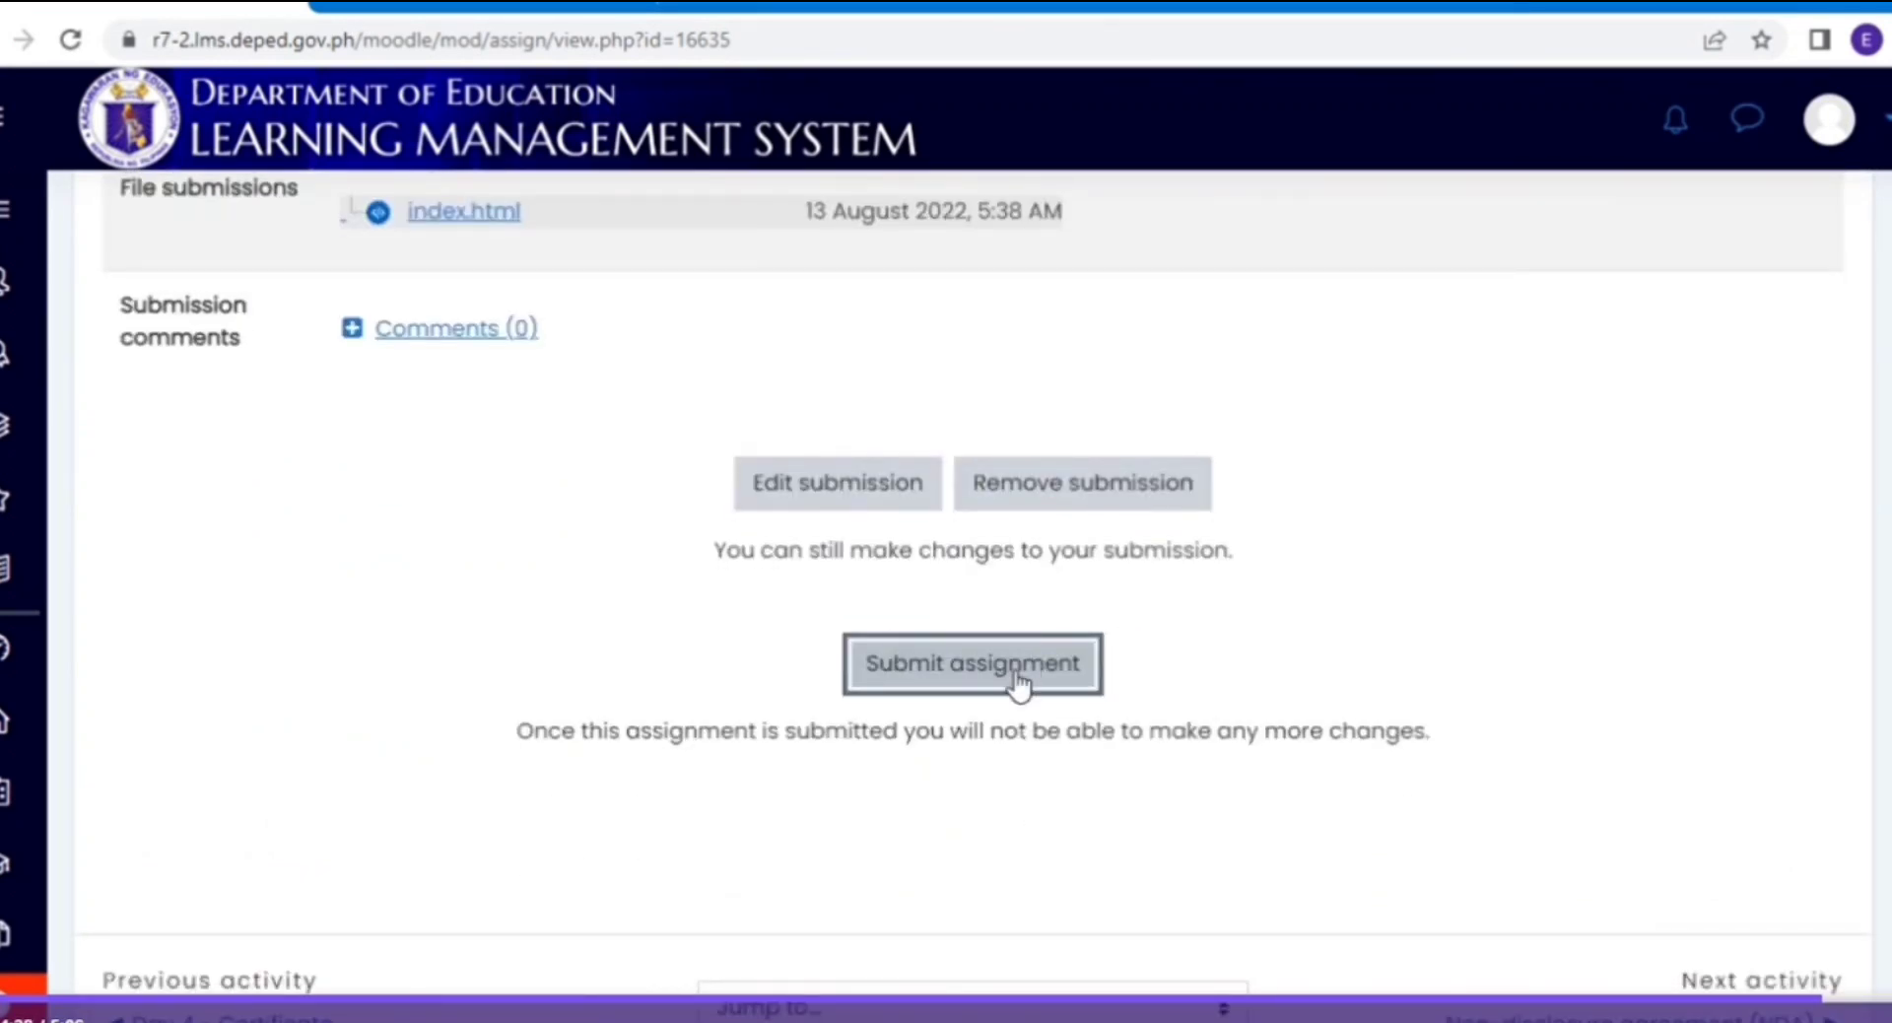
scroll(1018, 684, down, 1)
click(997, 522)
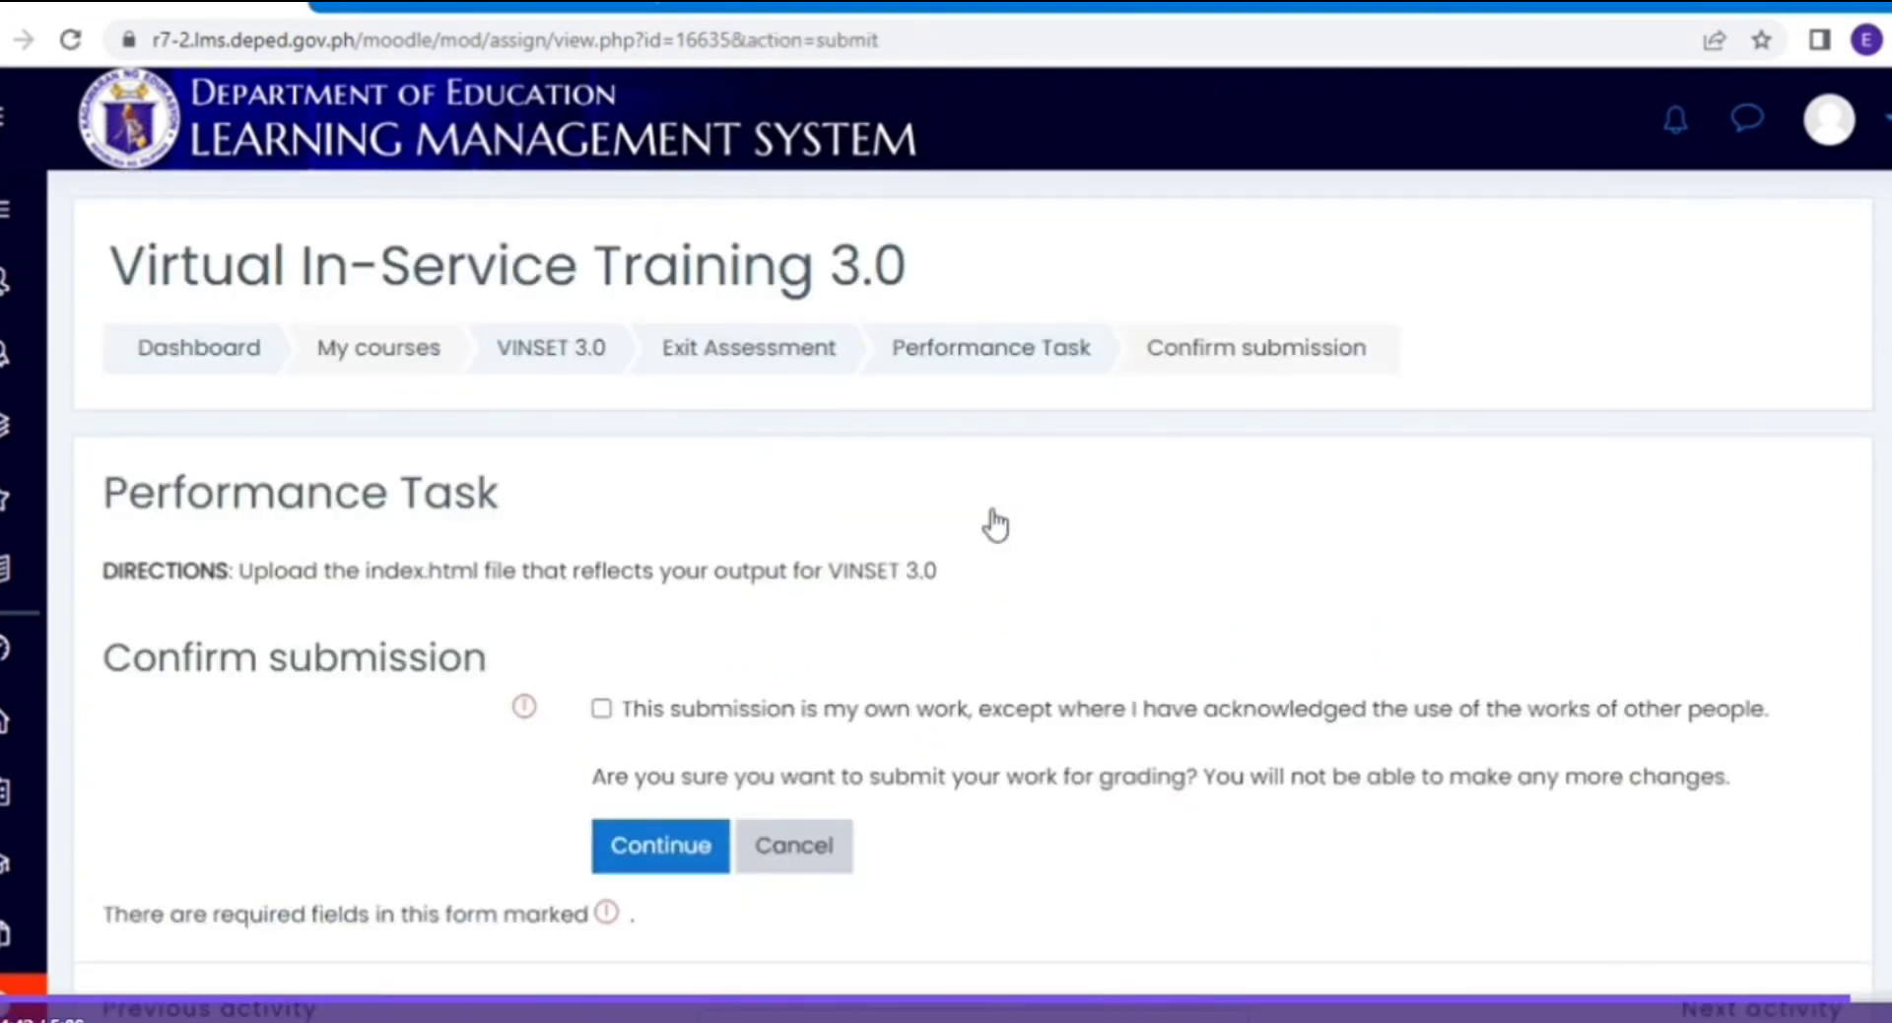
click(600, 710)
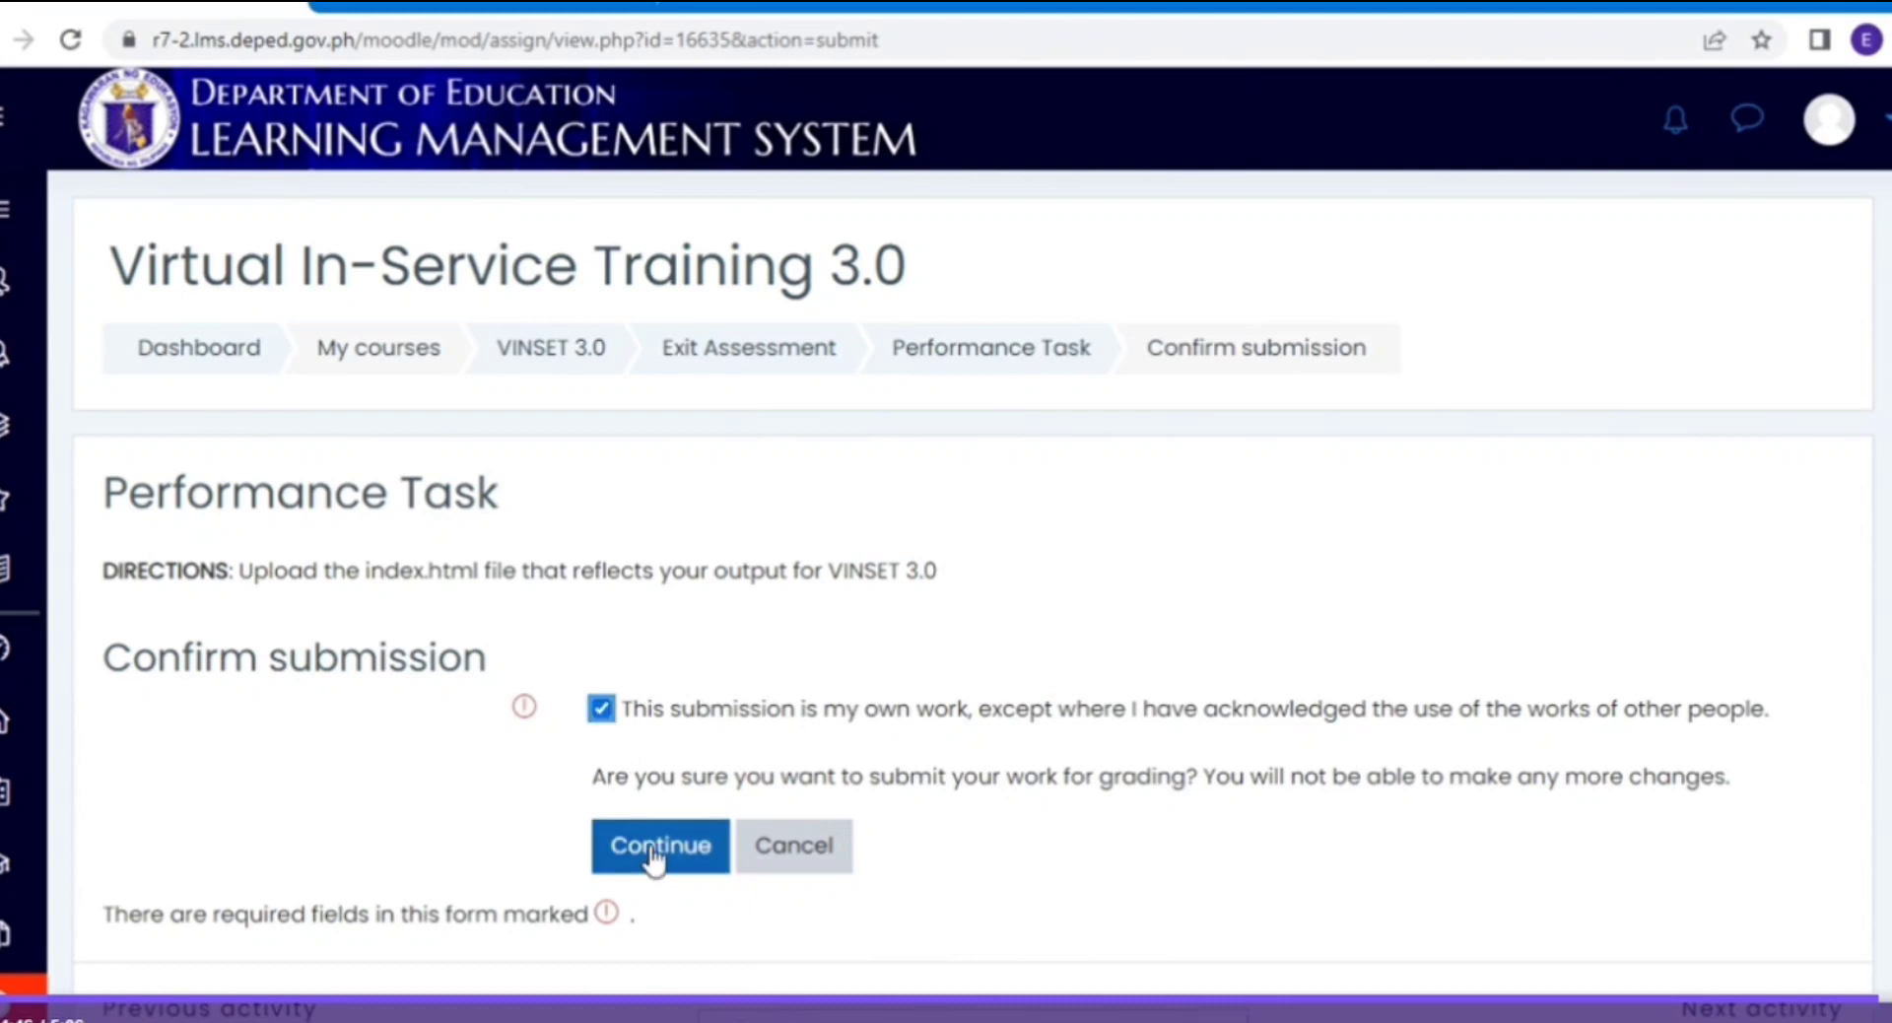
scroll(1056, 833, down, 3)
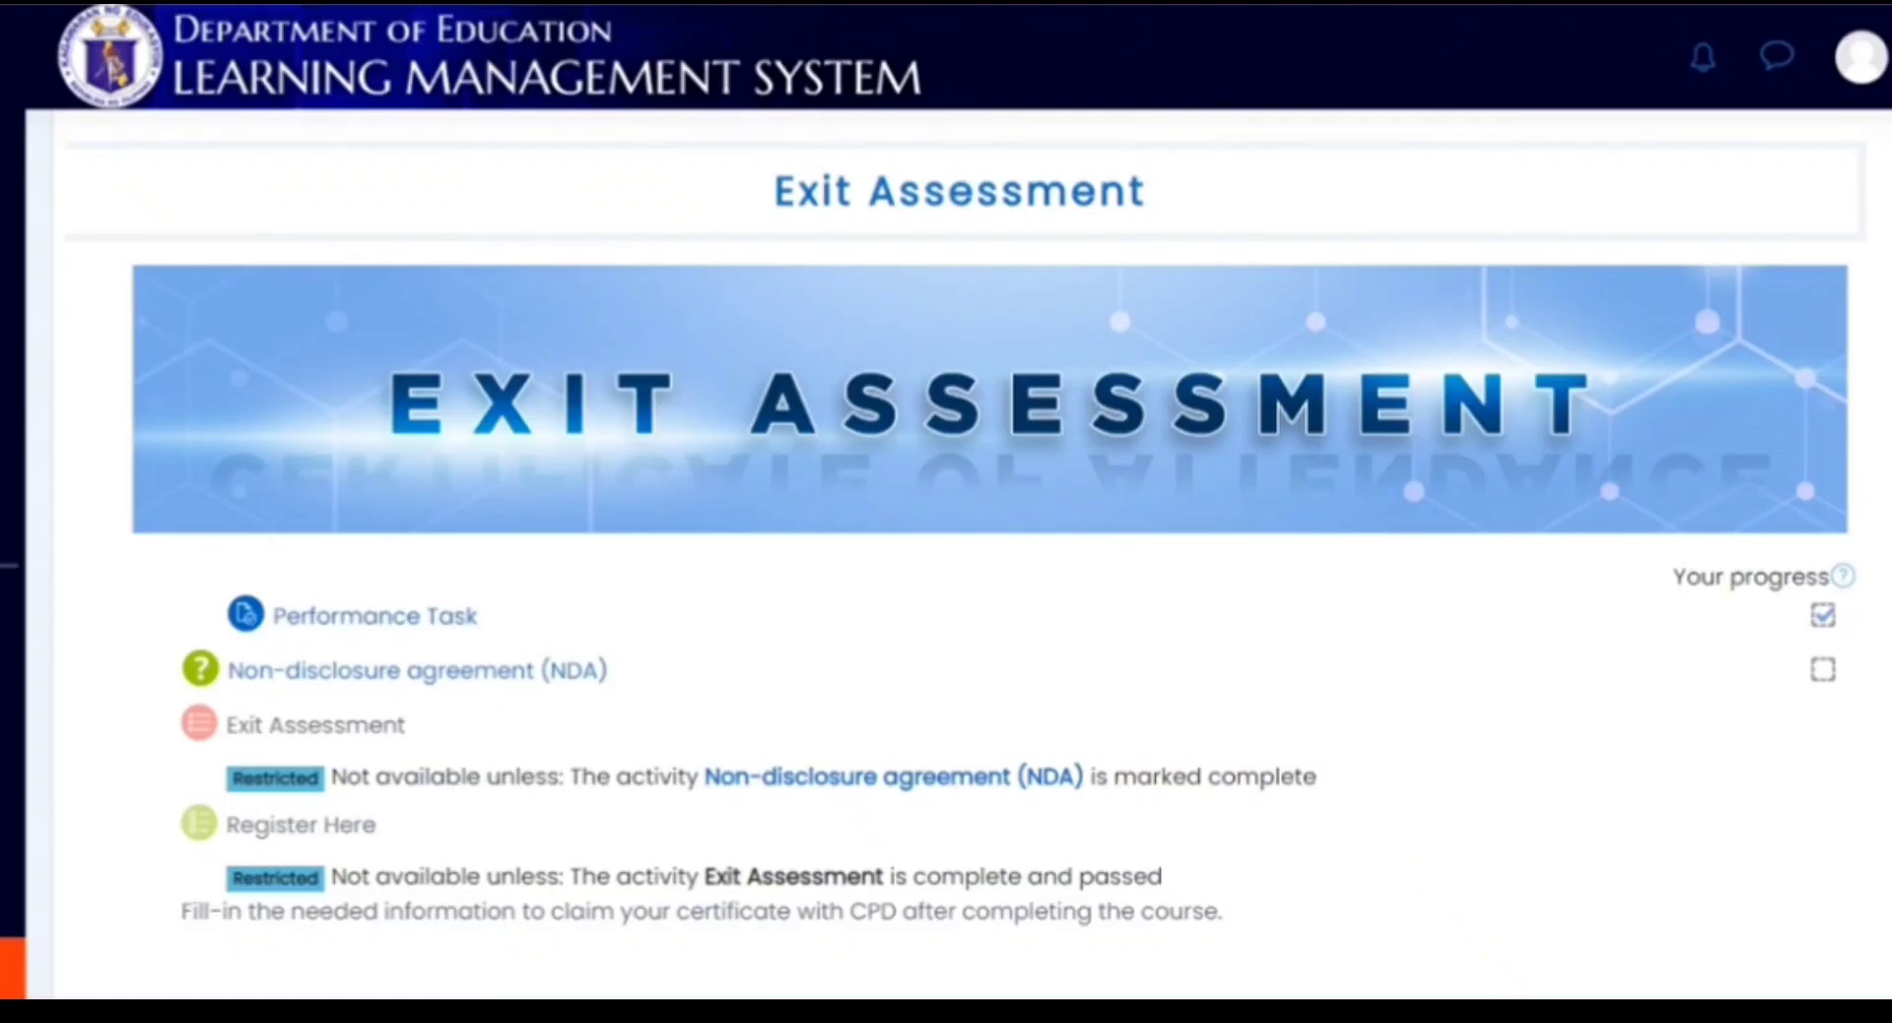
Open the Non-disclosure agreement (NDA) activity of the Exit Assessment section, answer YES and save the choice
scroll(1642, 317, down, 4)
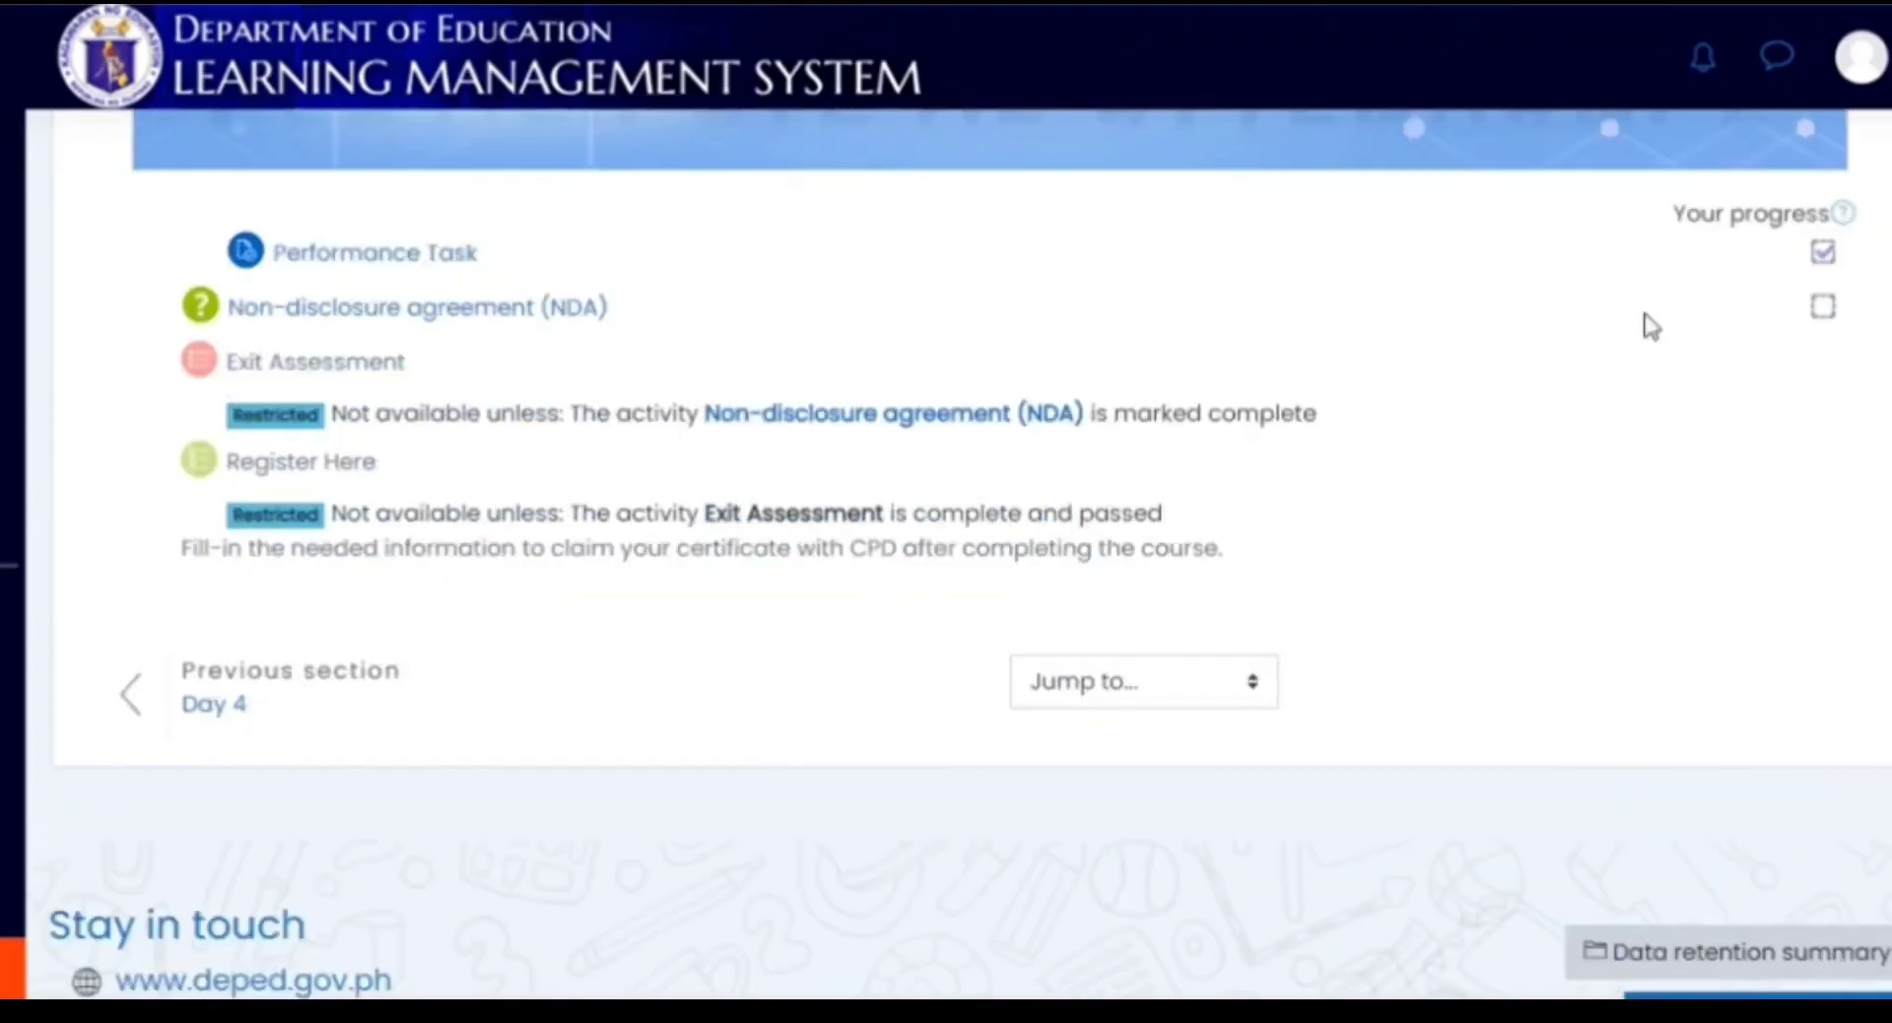
click(563, 310)
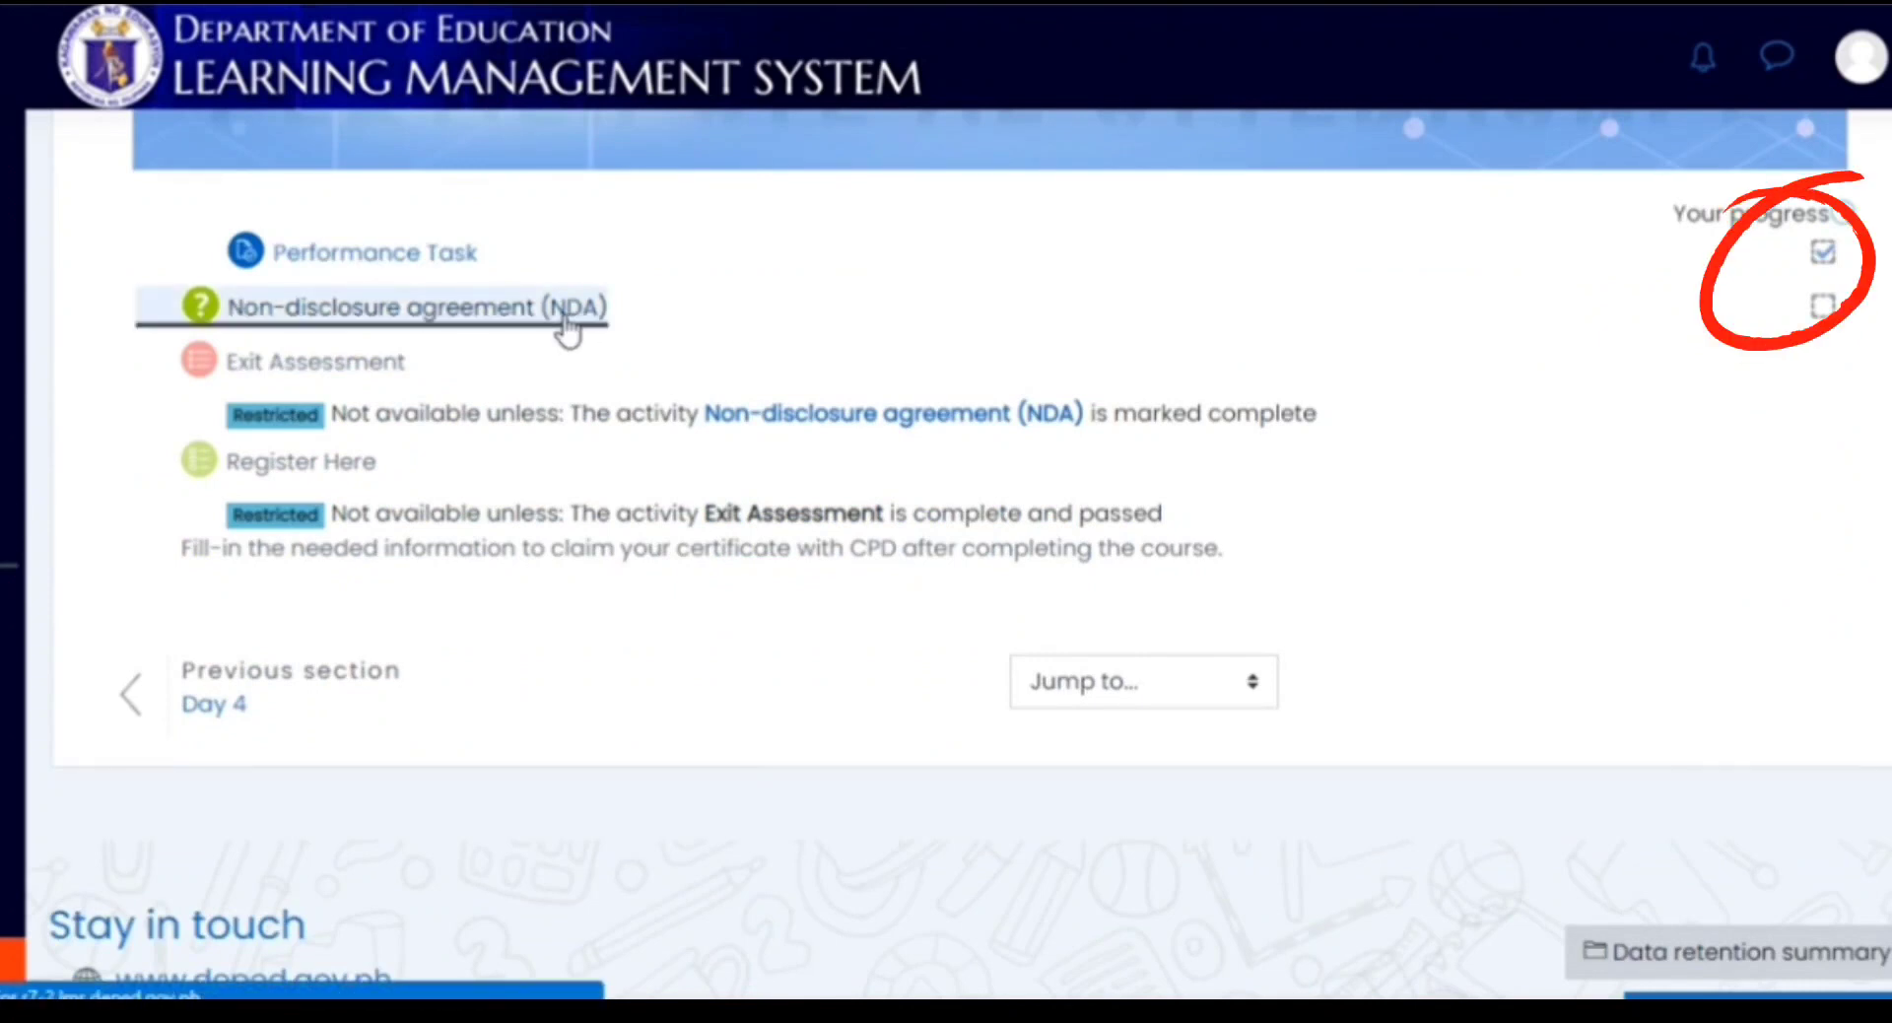
scroll(1659, 456, down, 6)
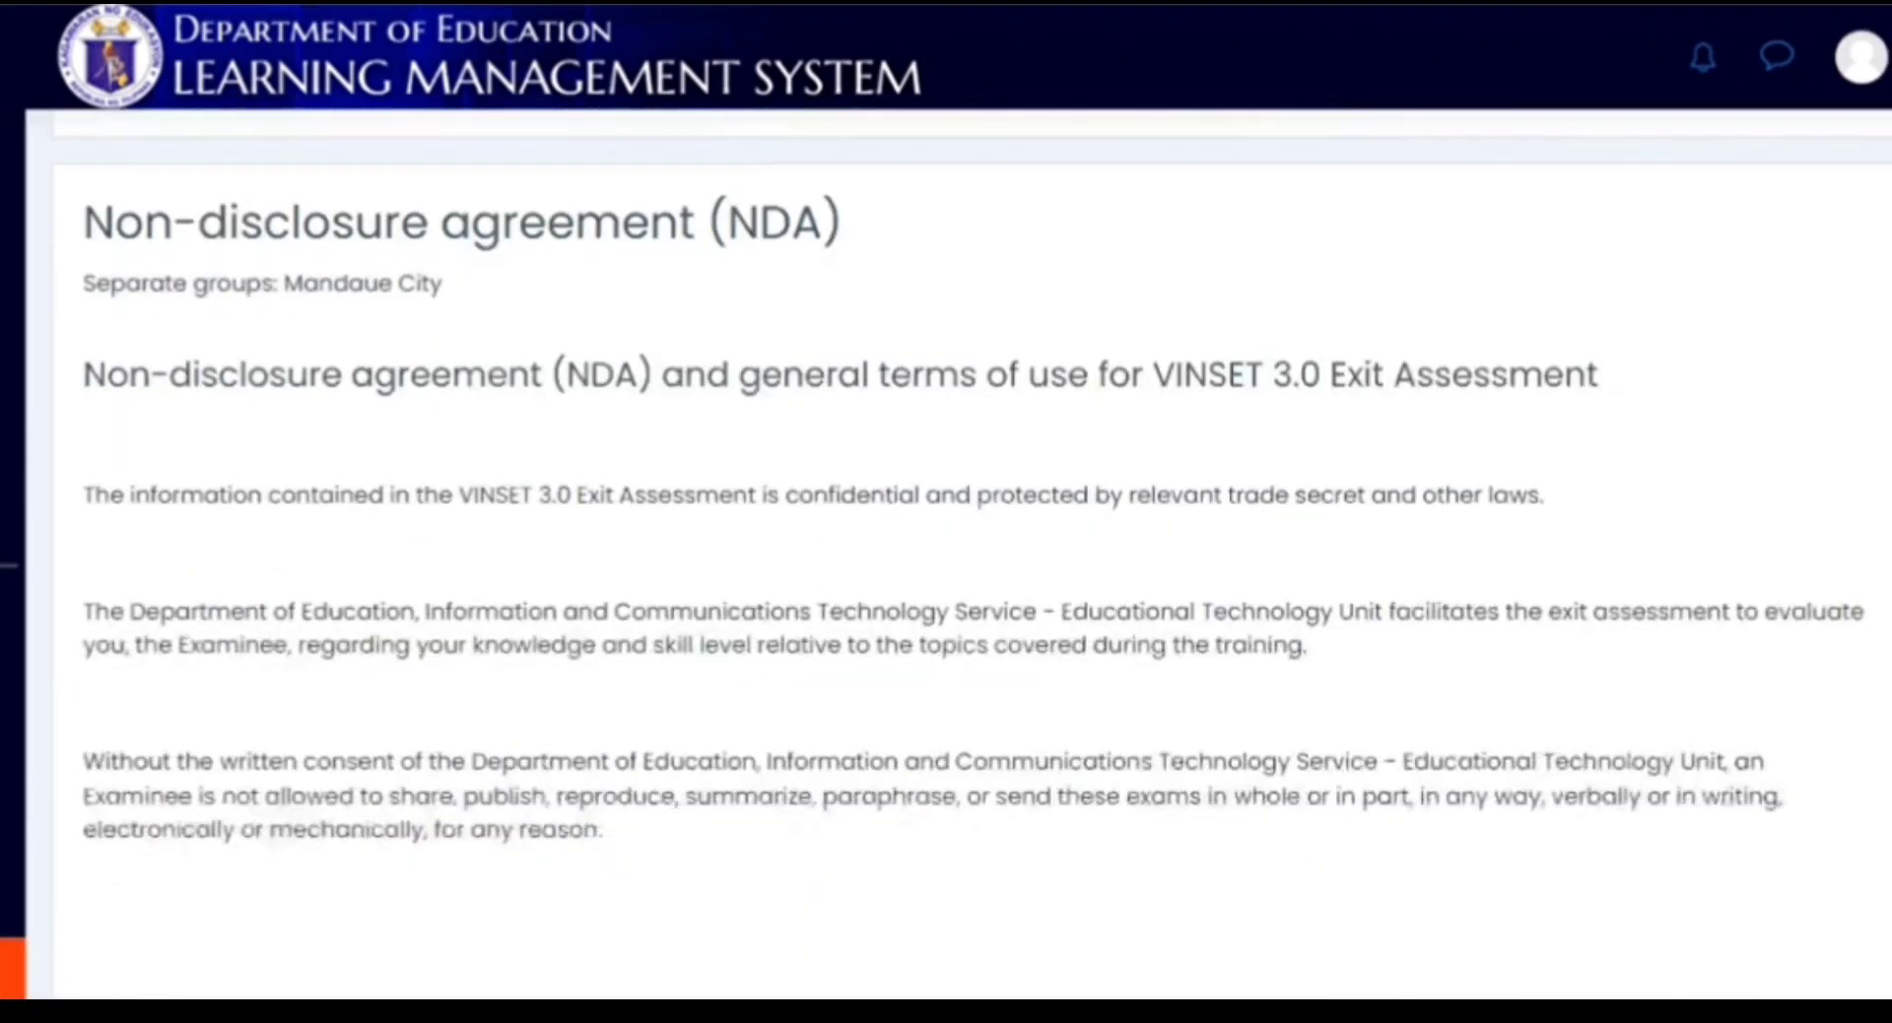
scroll(1119, 802, down, 15)
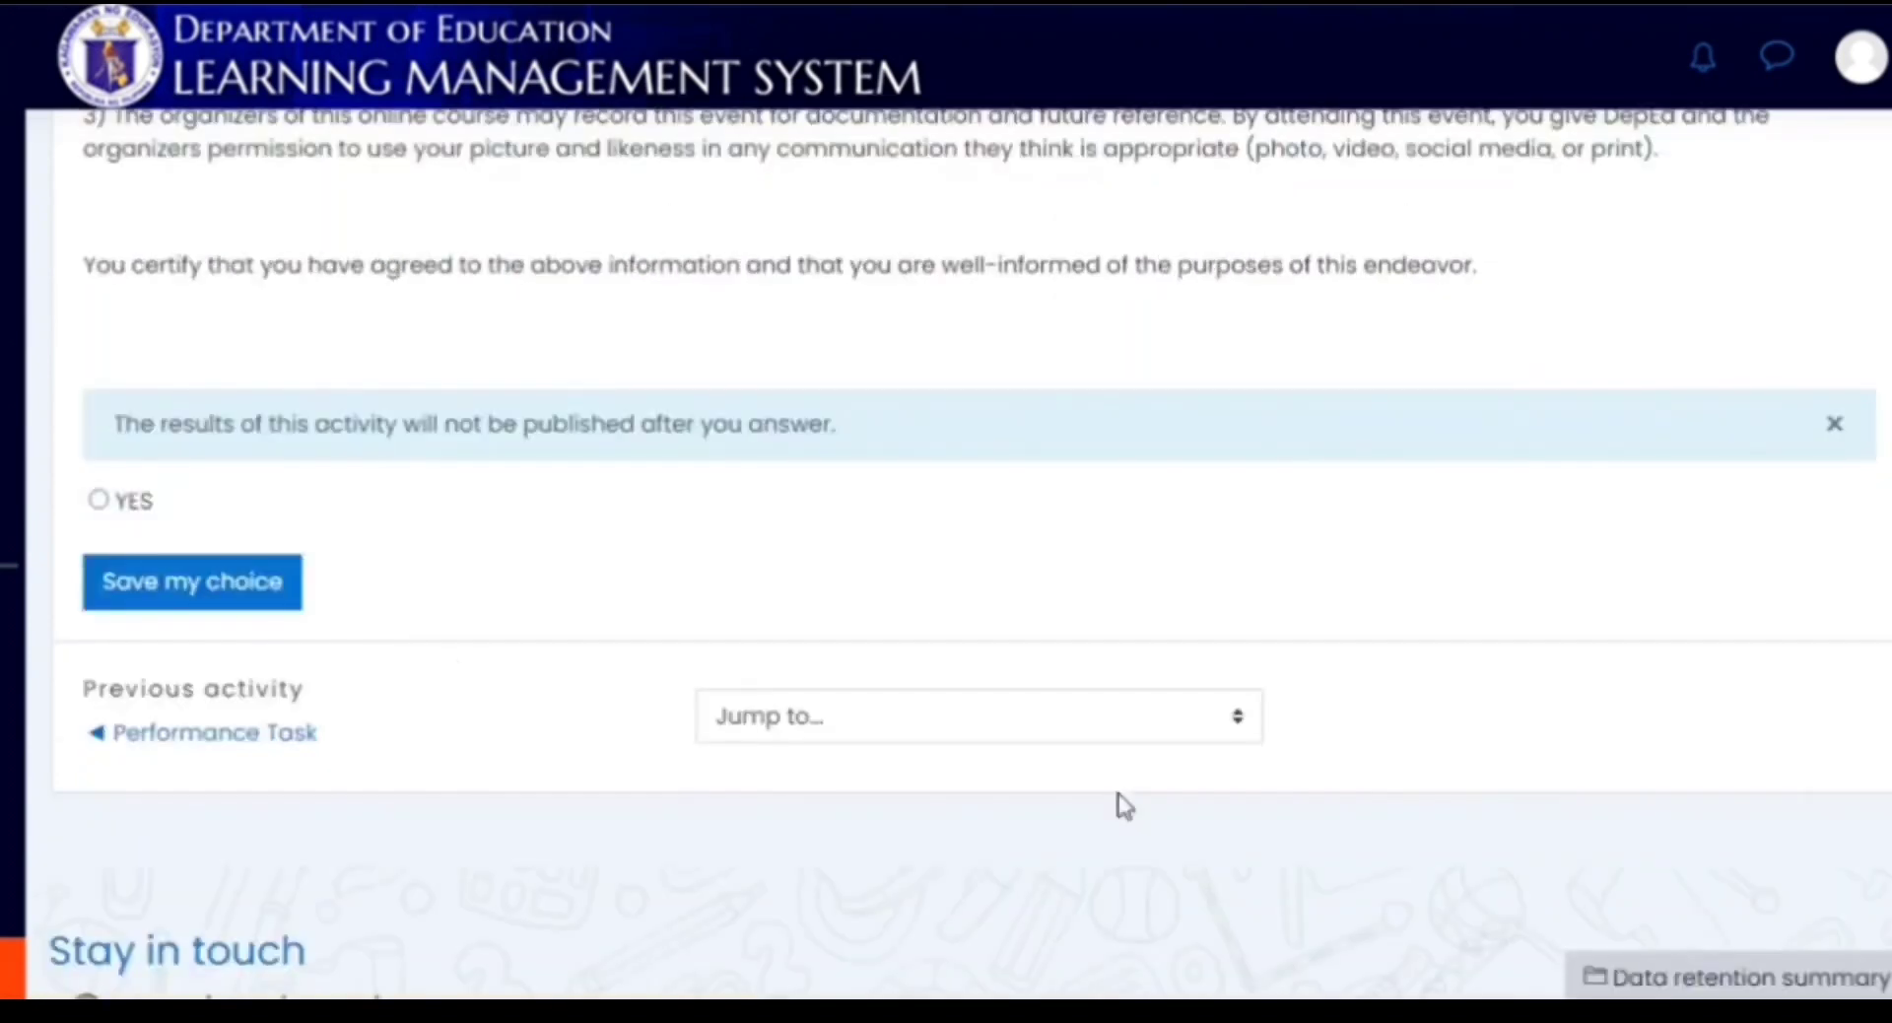
click(99, 499)
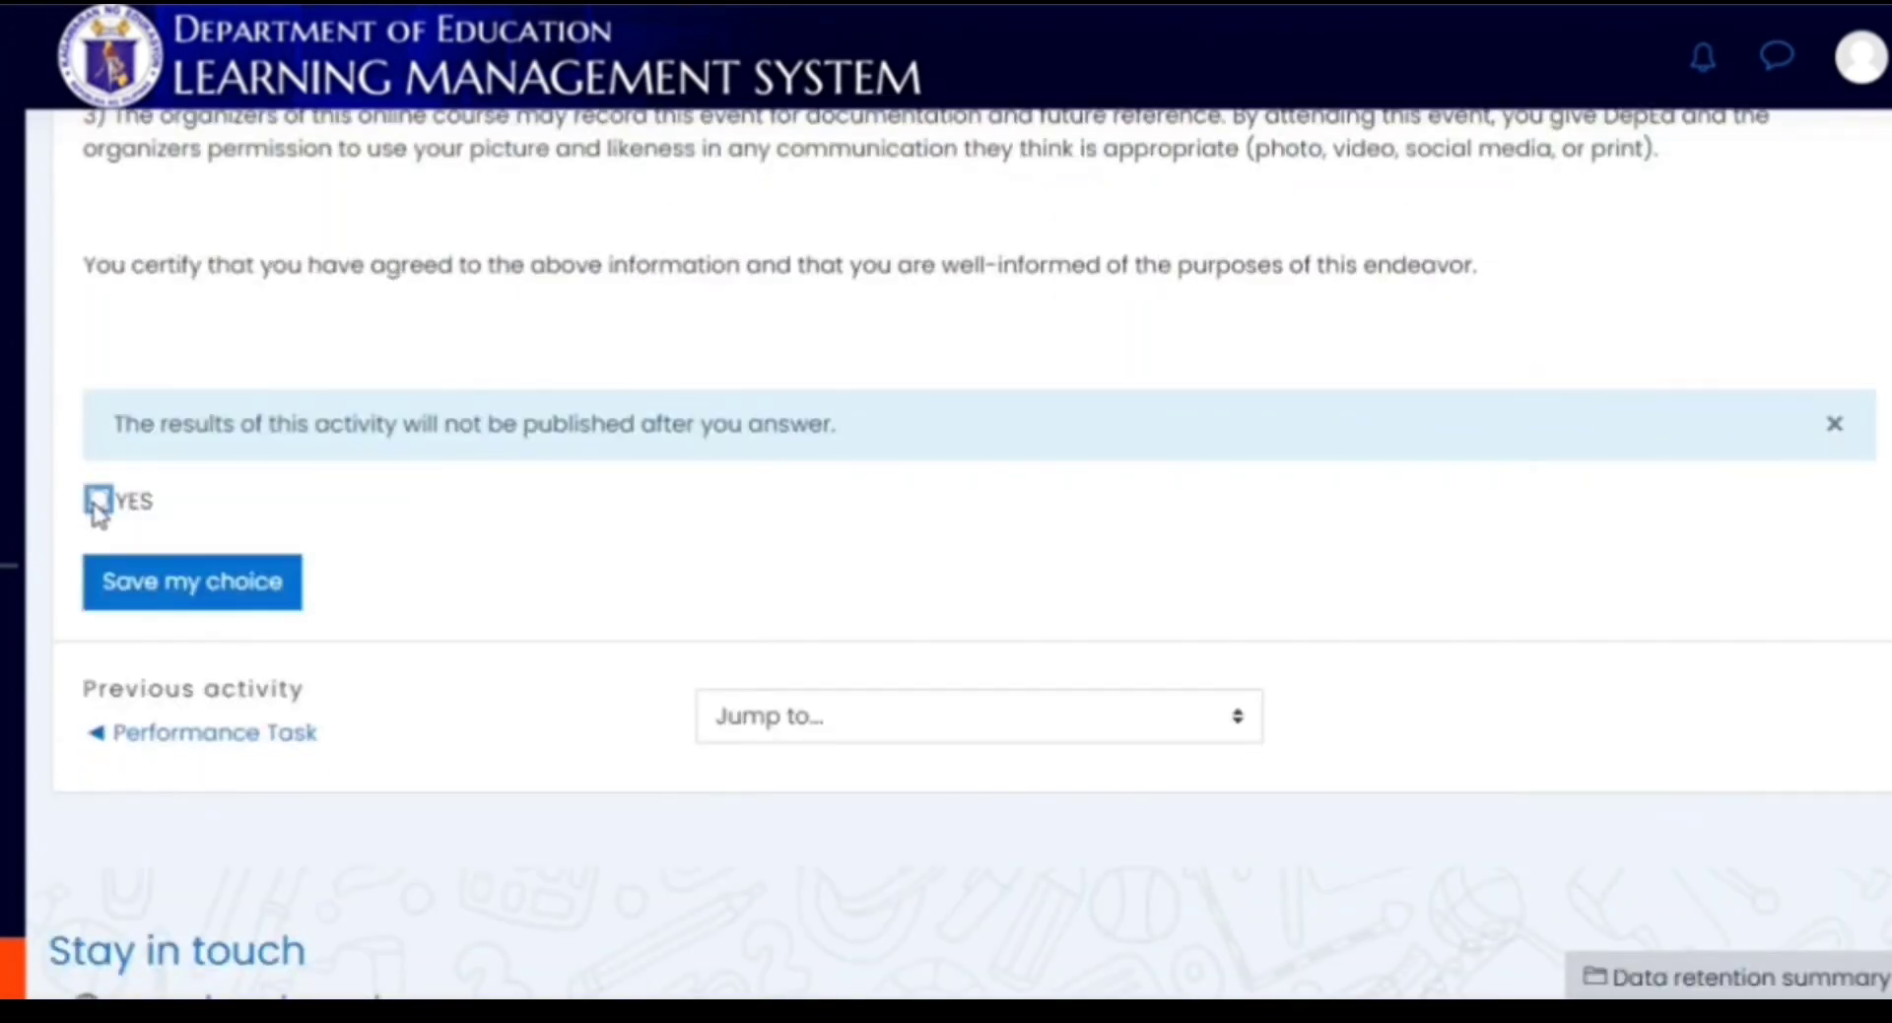
click(233, 603)
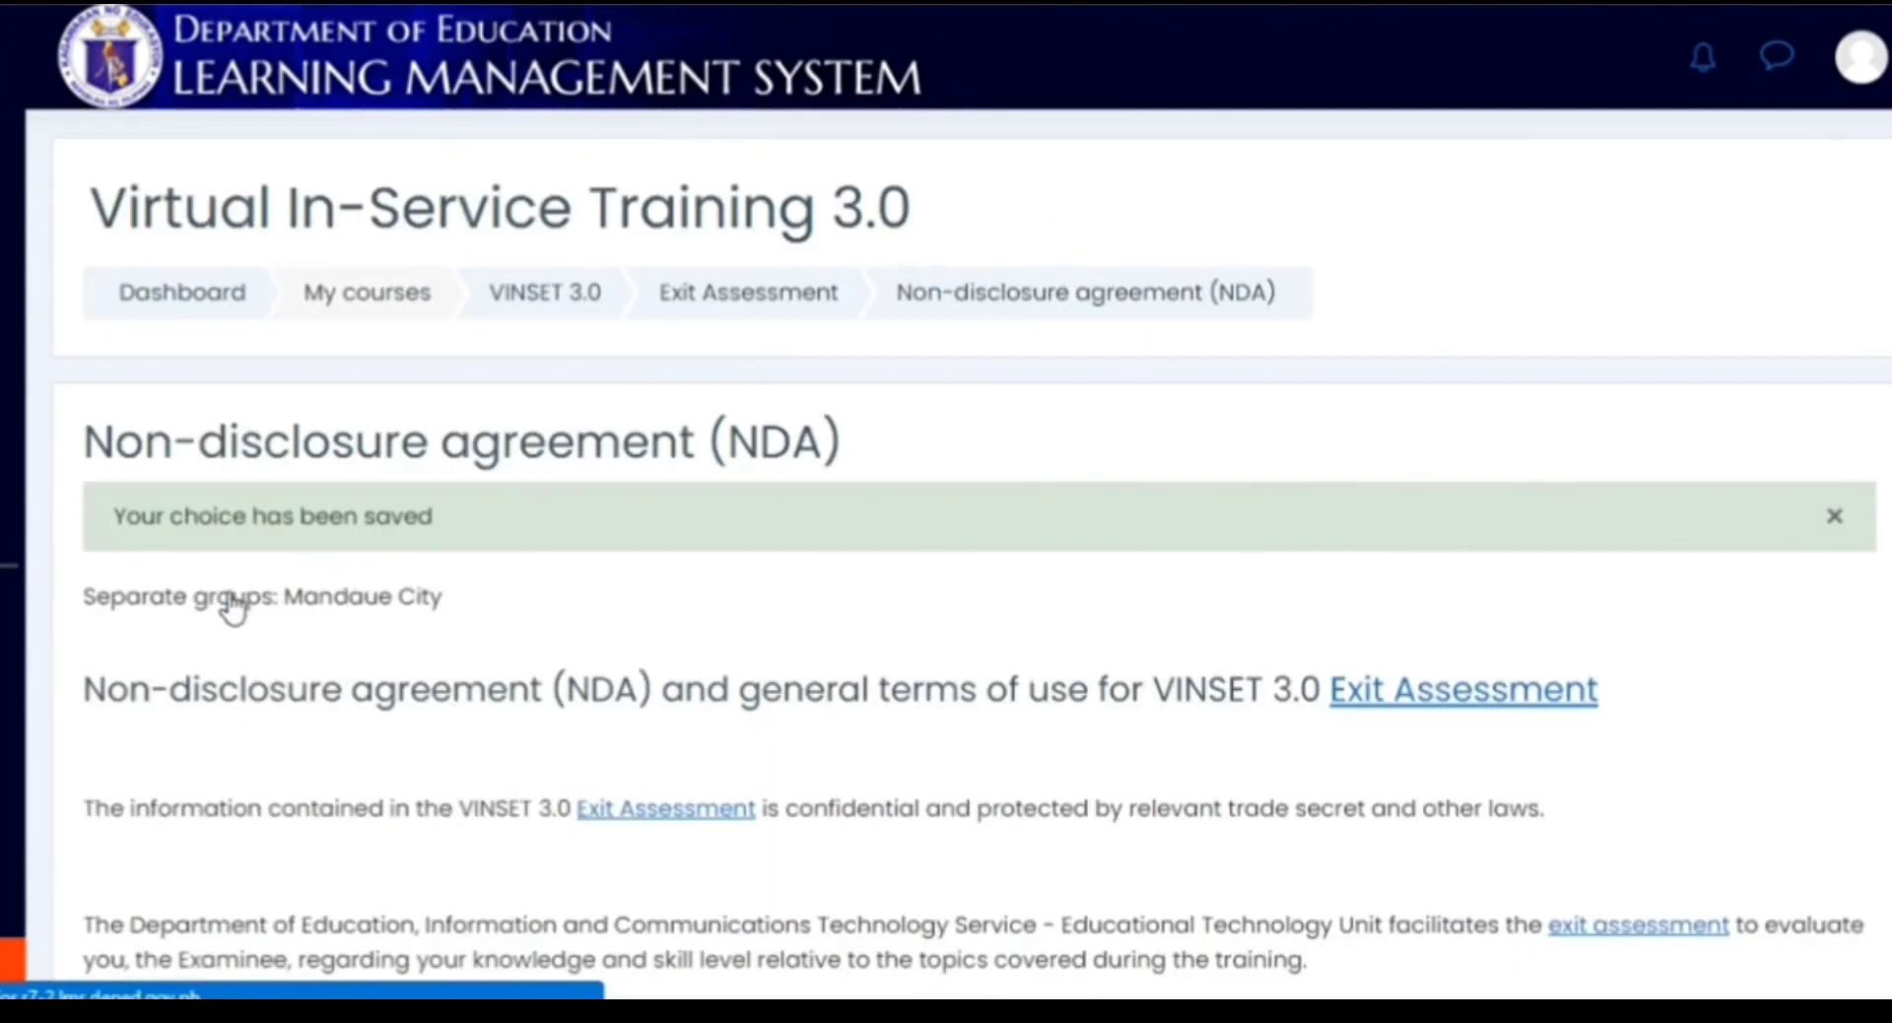
Go on from the non-disclosure agreement to the Exit Assessment quiz page
scroll(972, 540, down, 5)
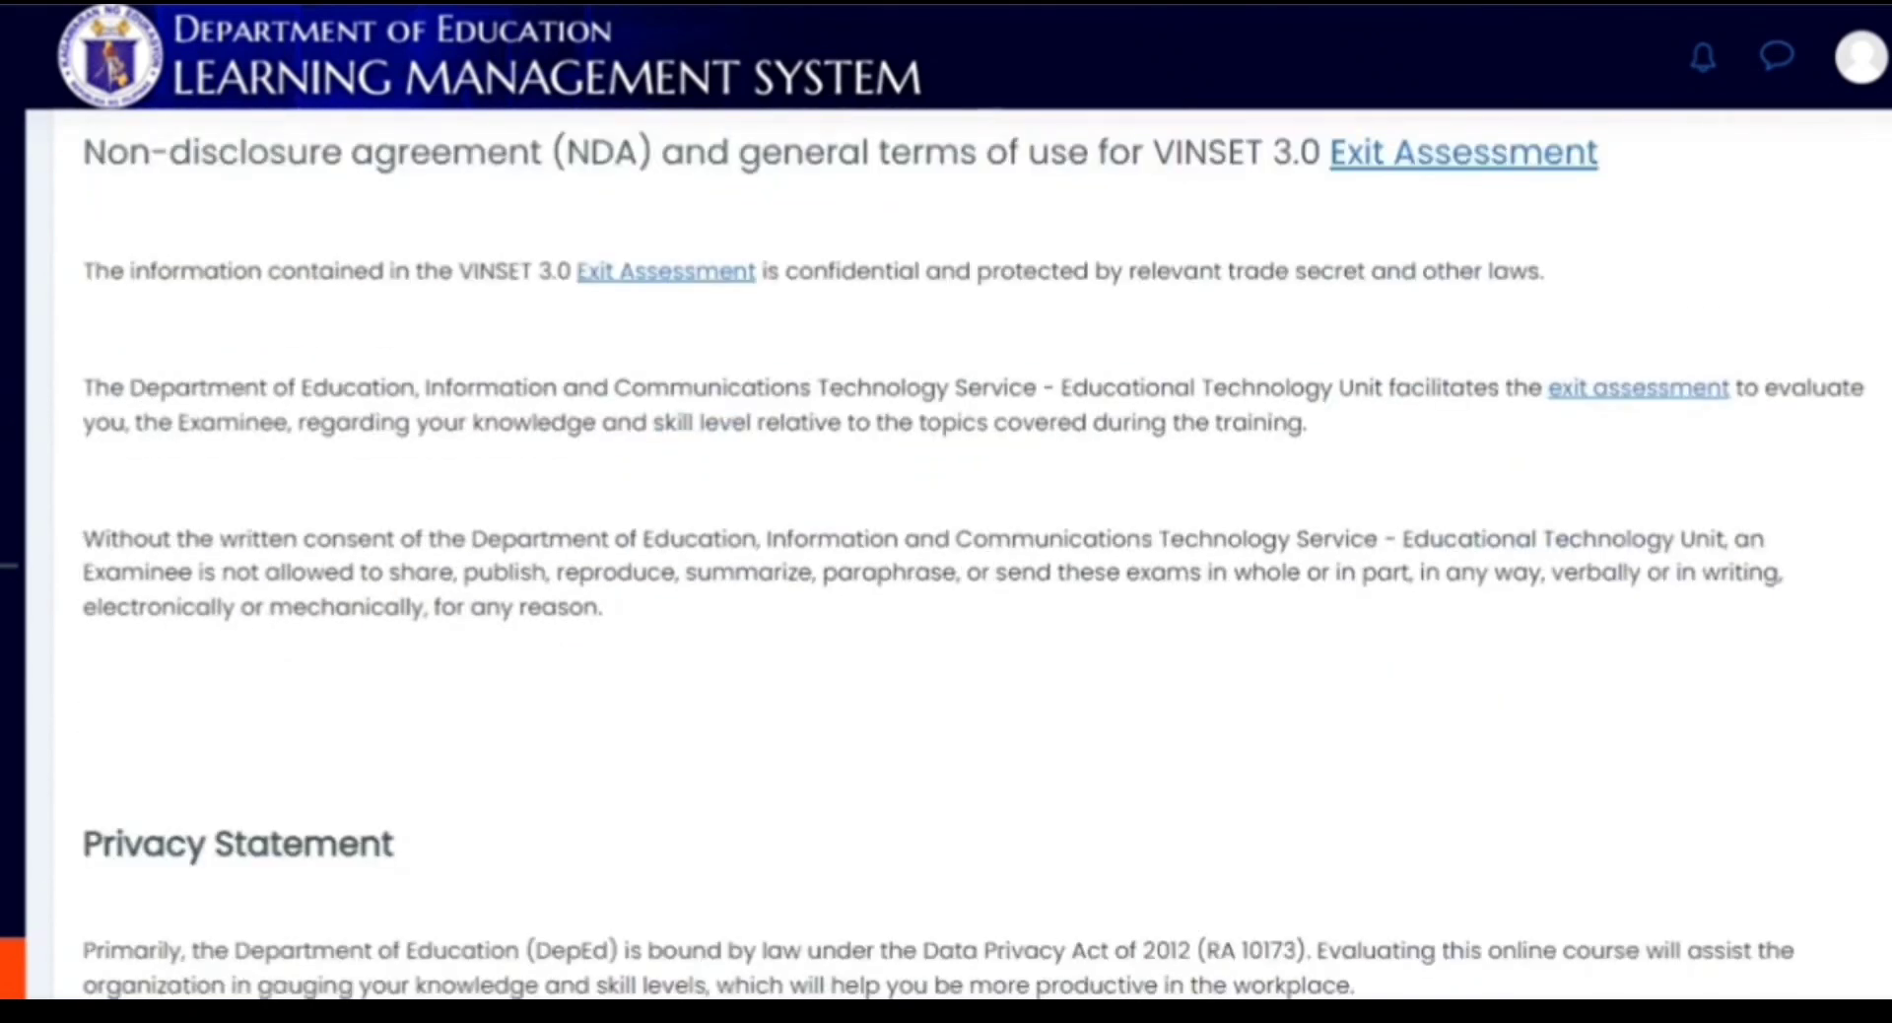
scroll(946, 552, down, 8)
scroll(946, 552, down, 4)
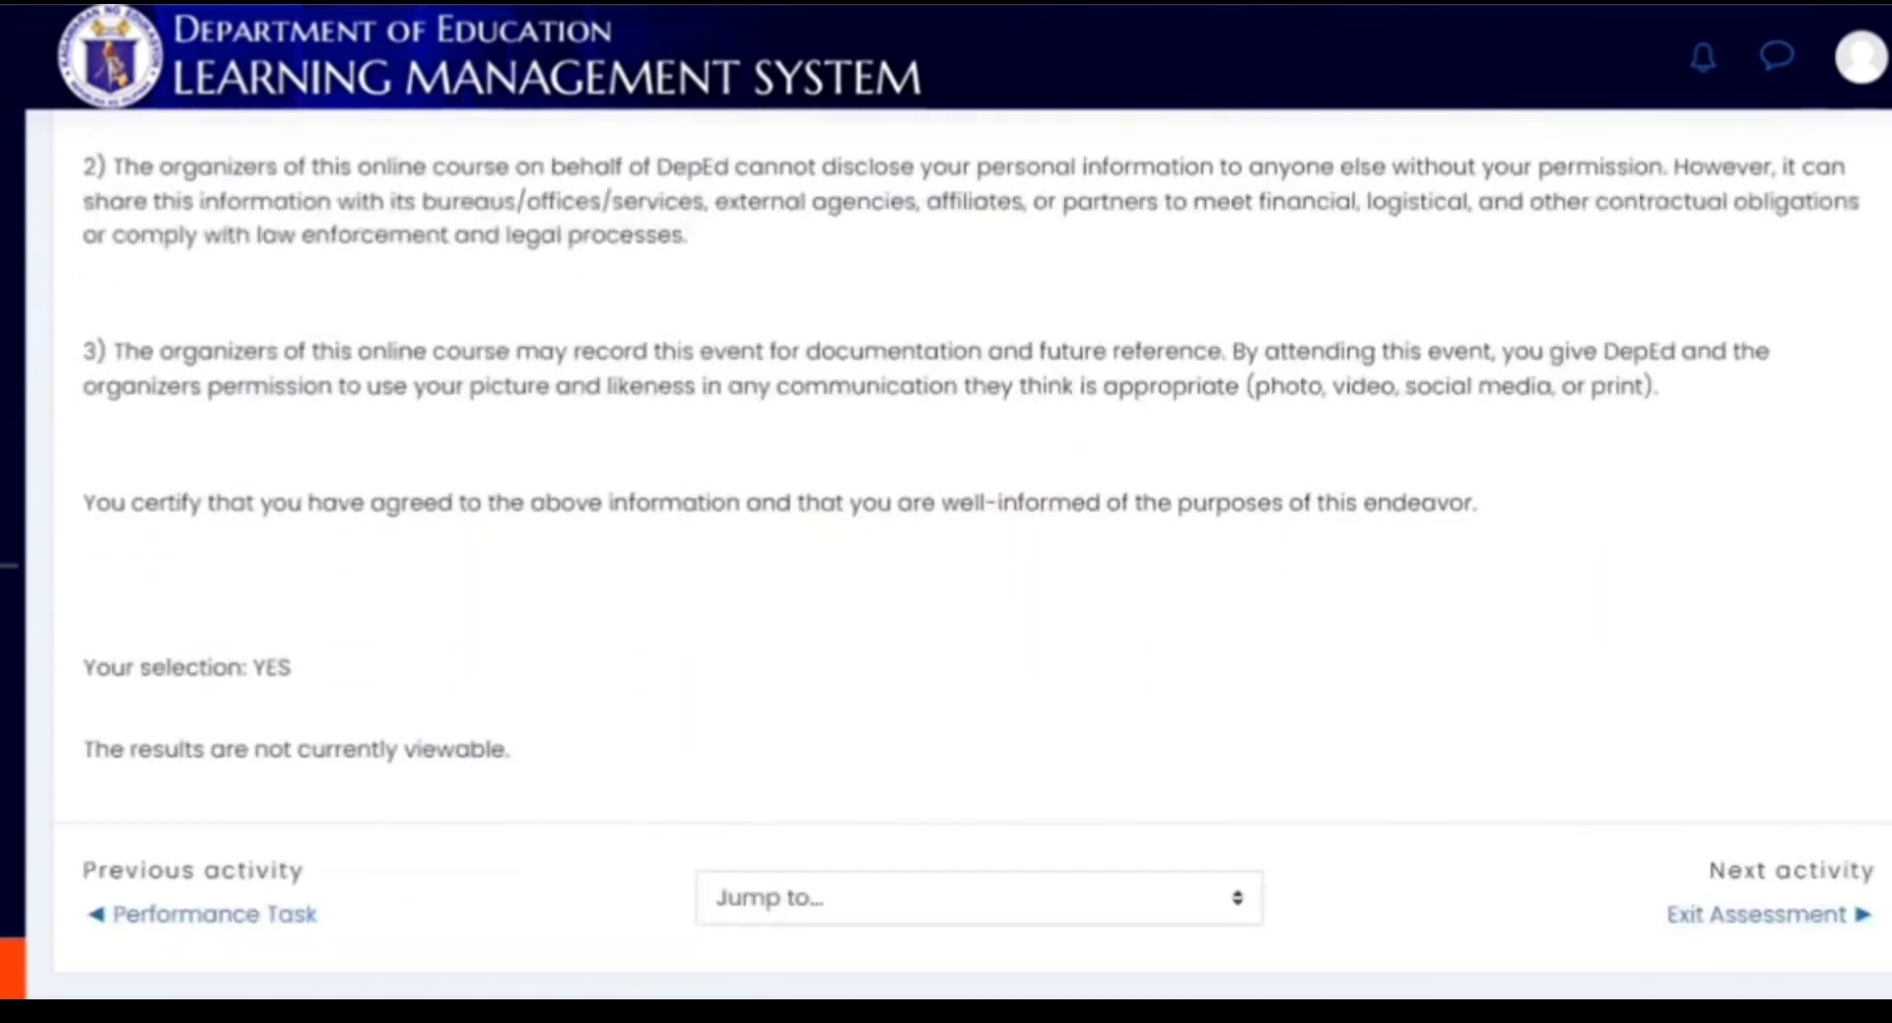
click(1811, 847)
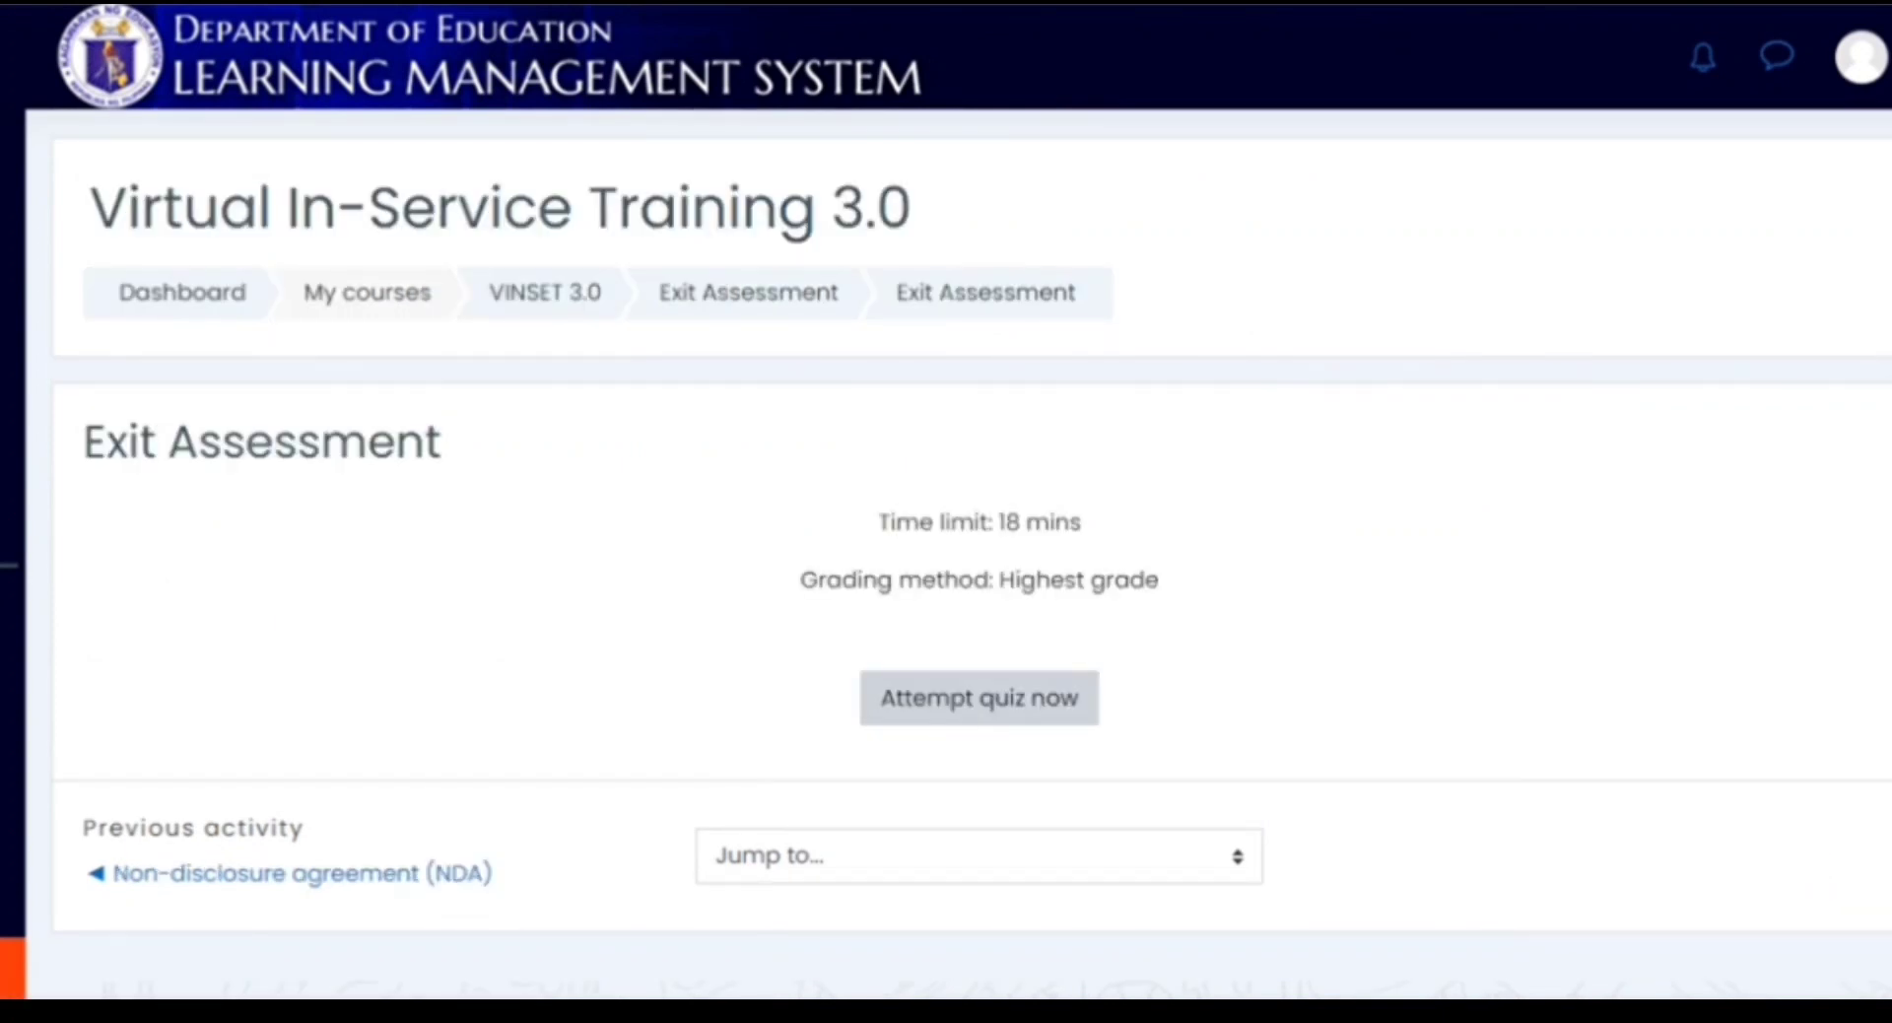
scroll(973, 545, down, 2)
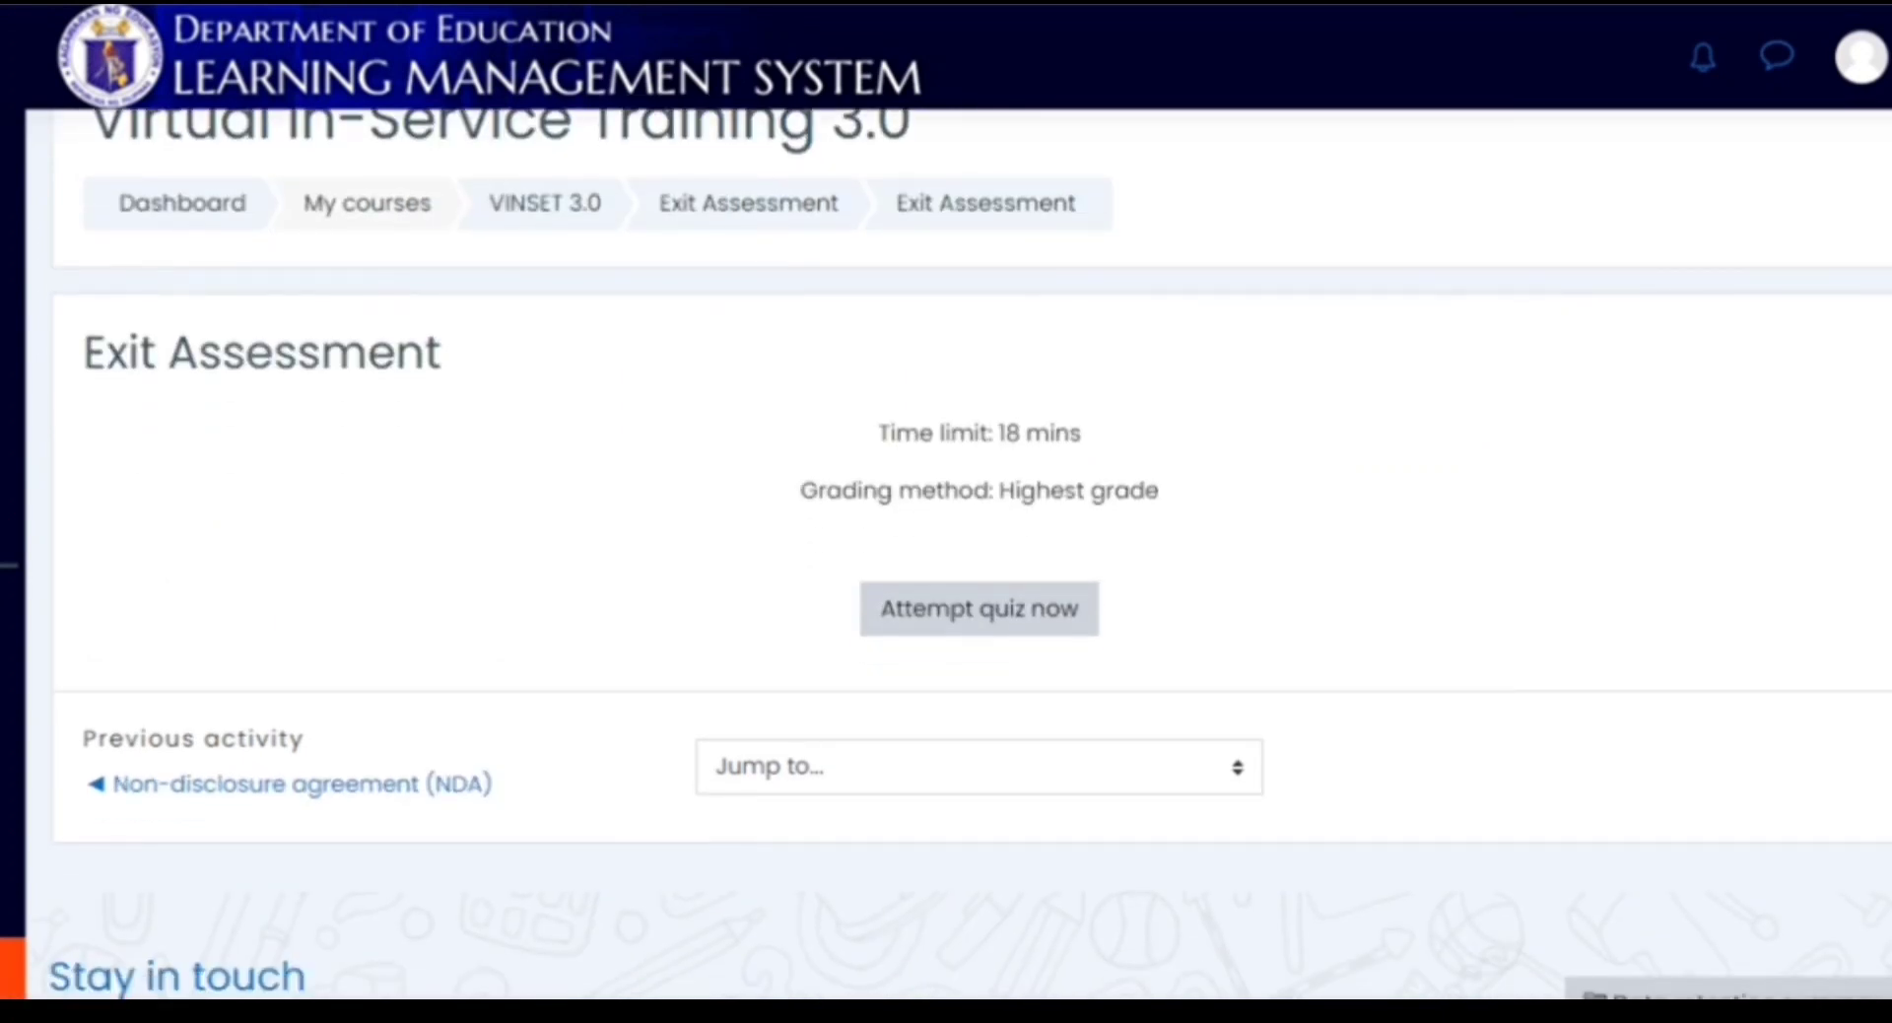